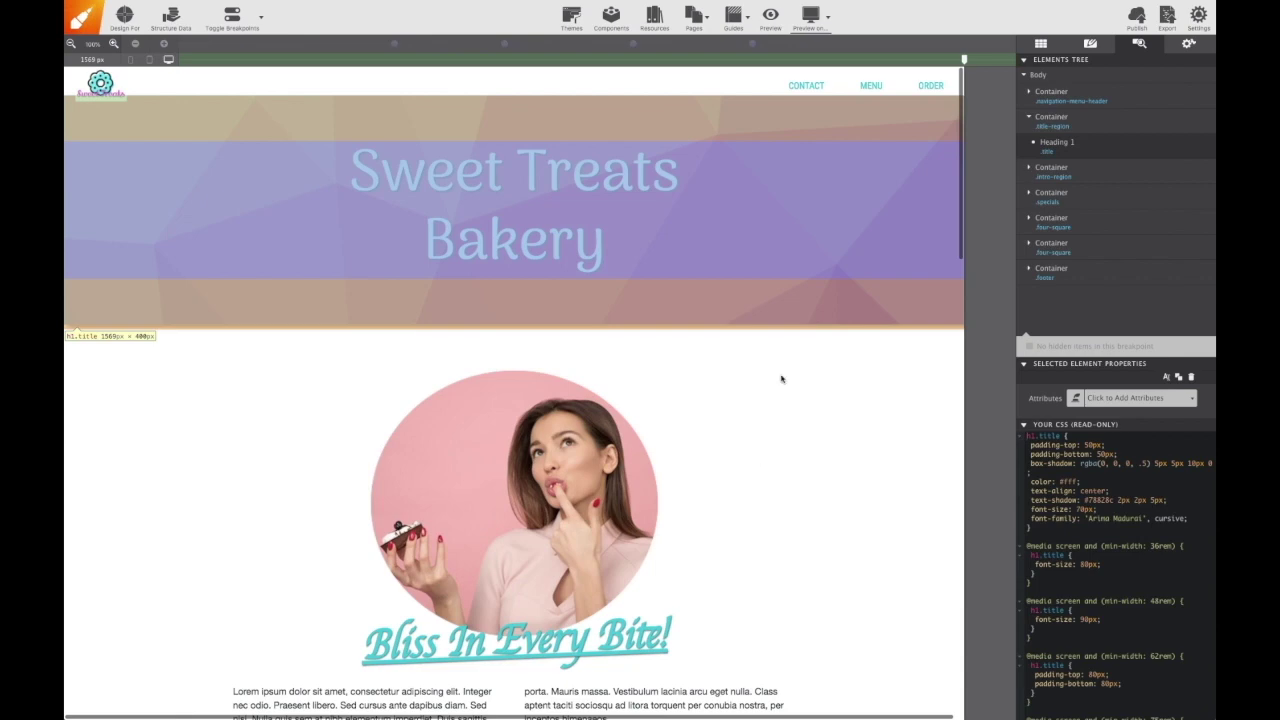
# Step: Add an empty Container Div and move it above the title-region container in the Elements Tree
pyautogui.click(780, 376)
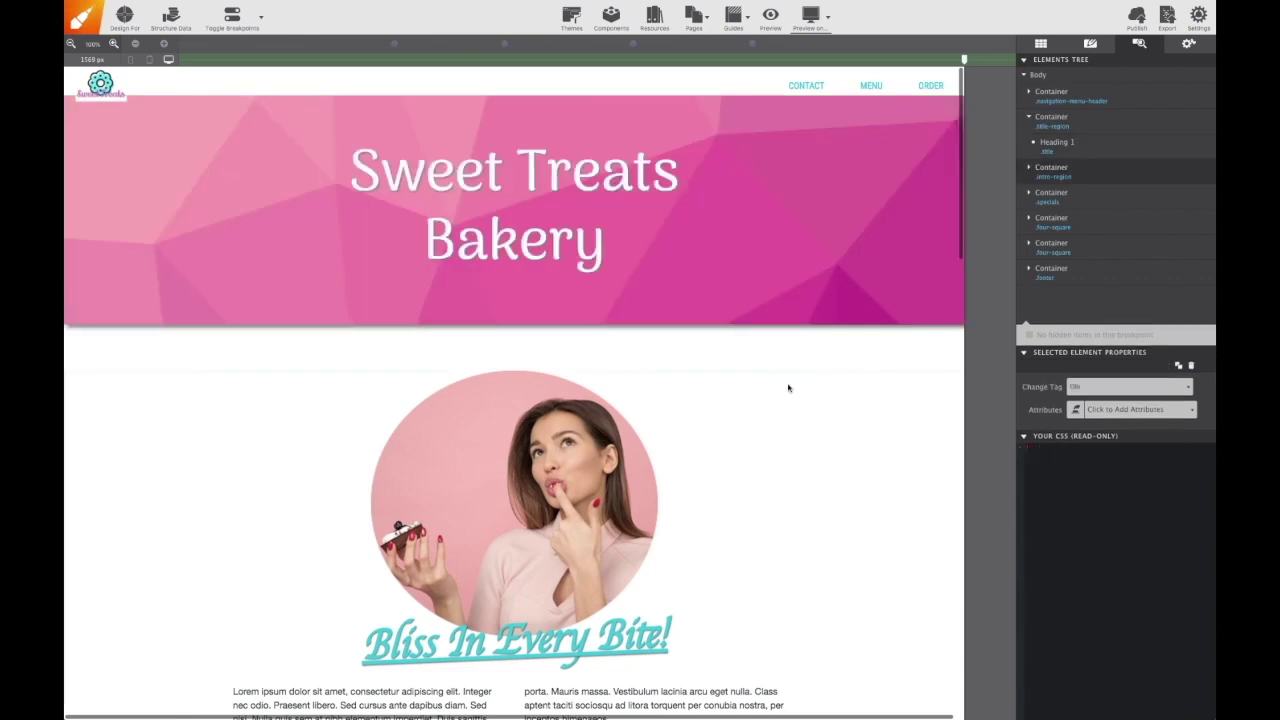
pyautogui.scroll(-10, 788, 389)
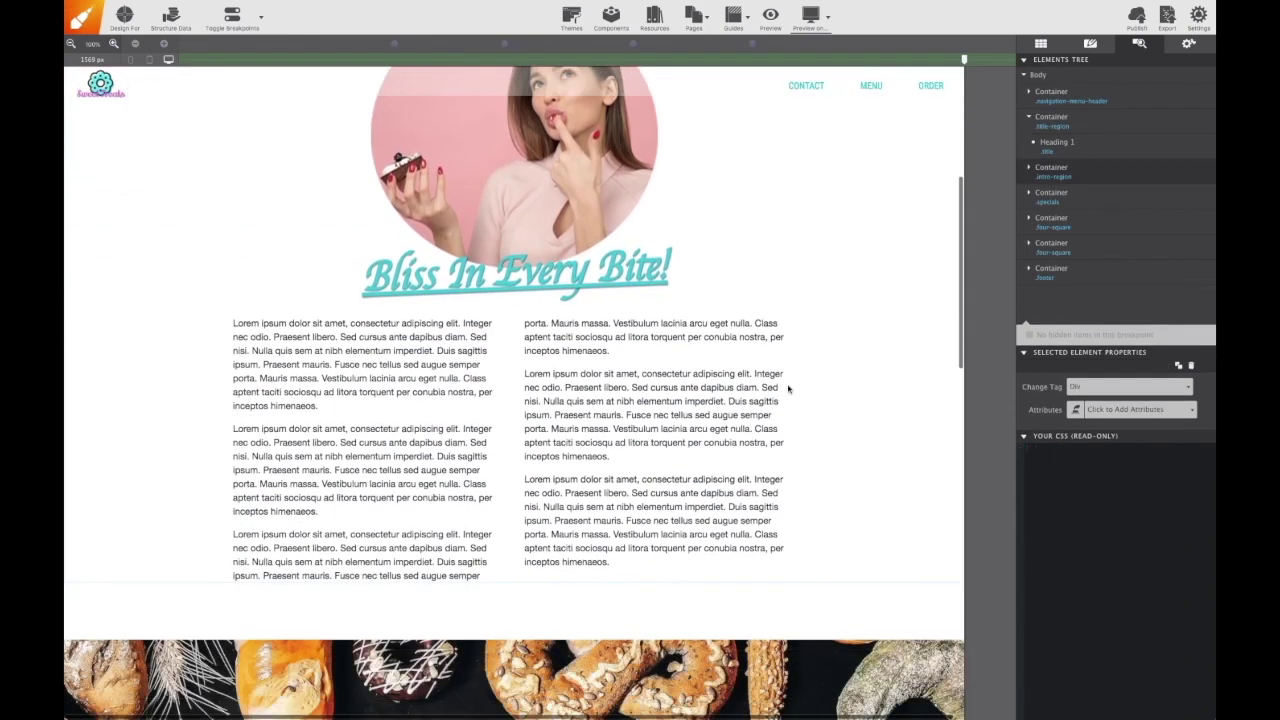
pyautogui.scroll(-15, 788, 389)
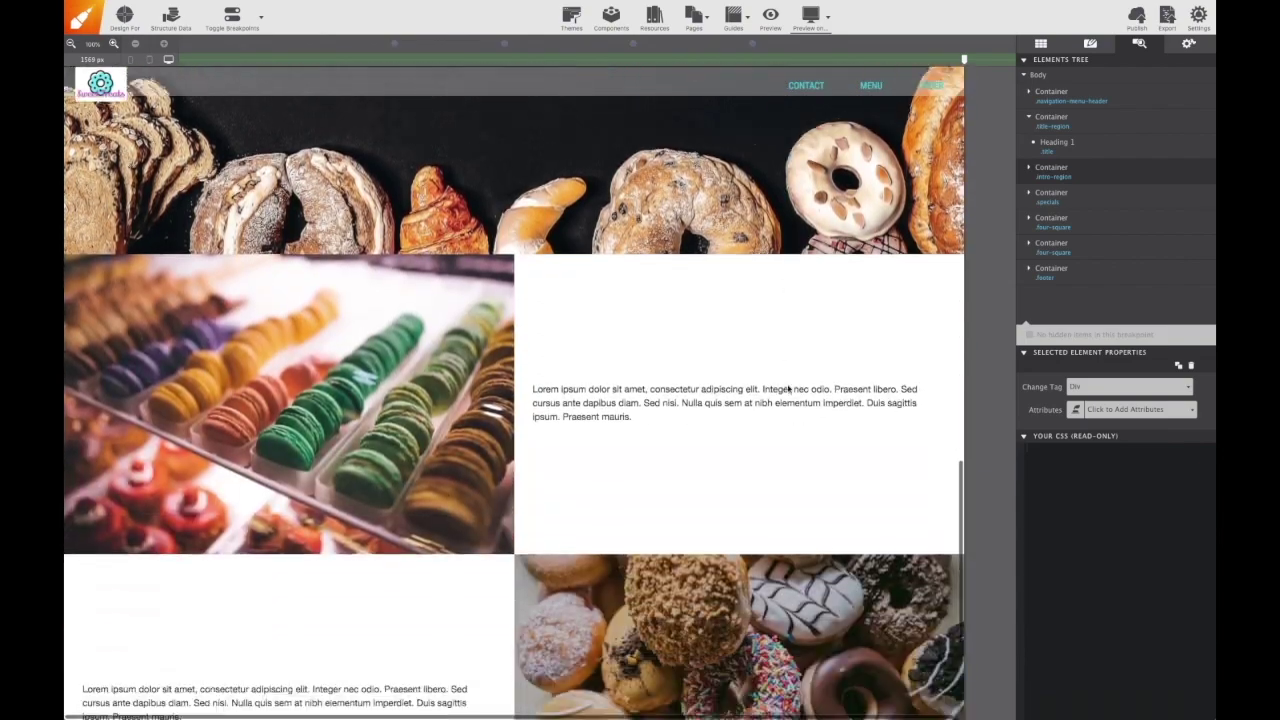
pyautogui.scroll(12, 788, 389)
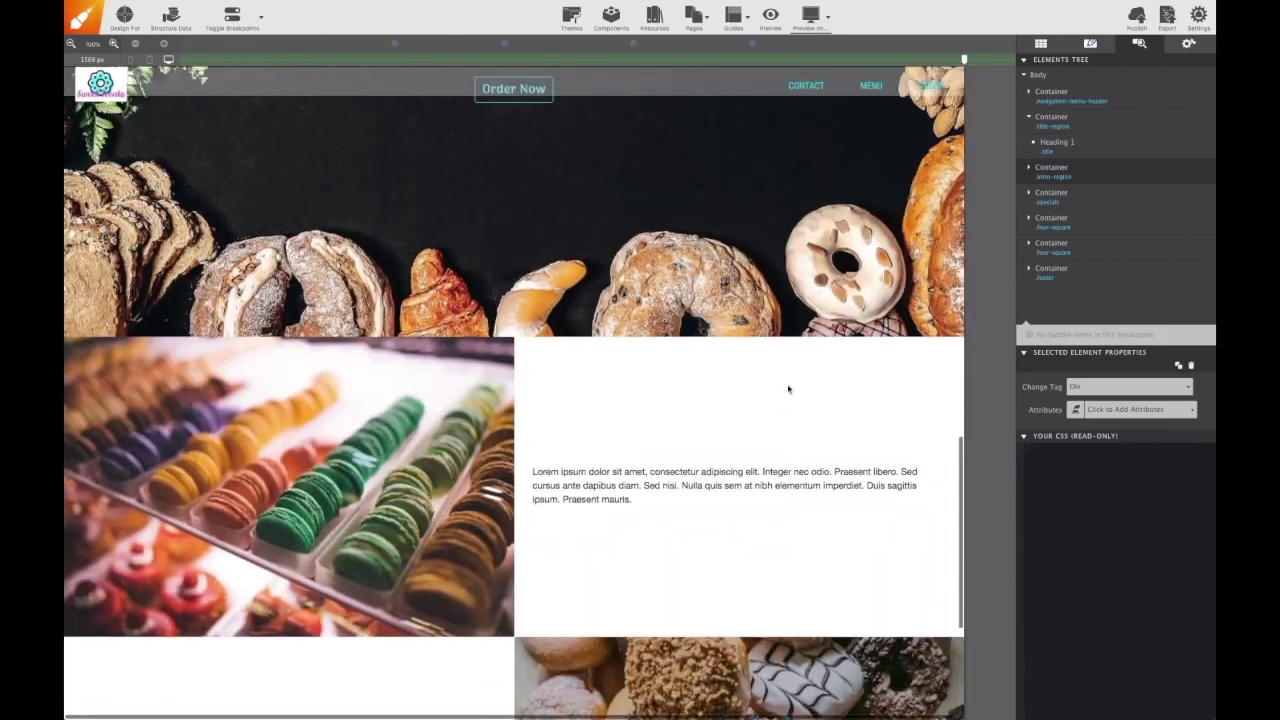
pyautogui.scroll(10, 788, 389)
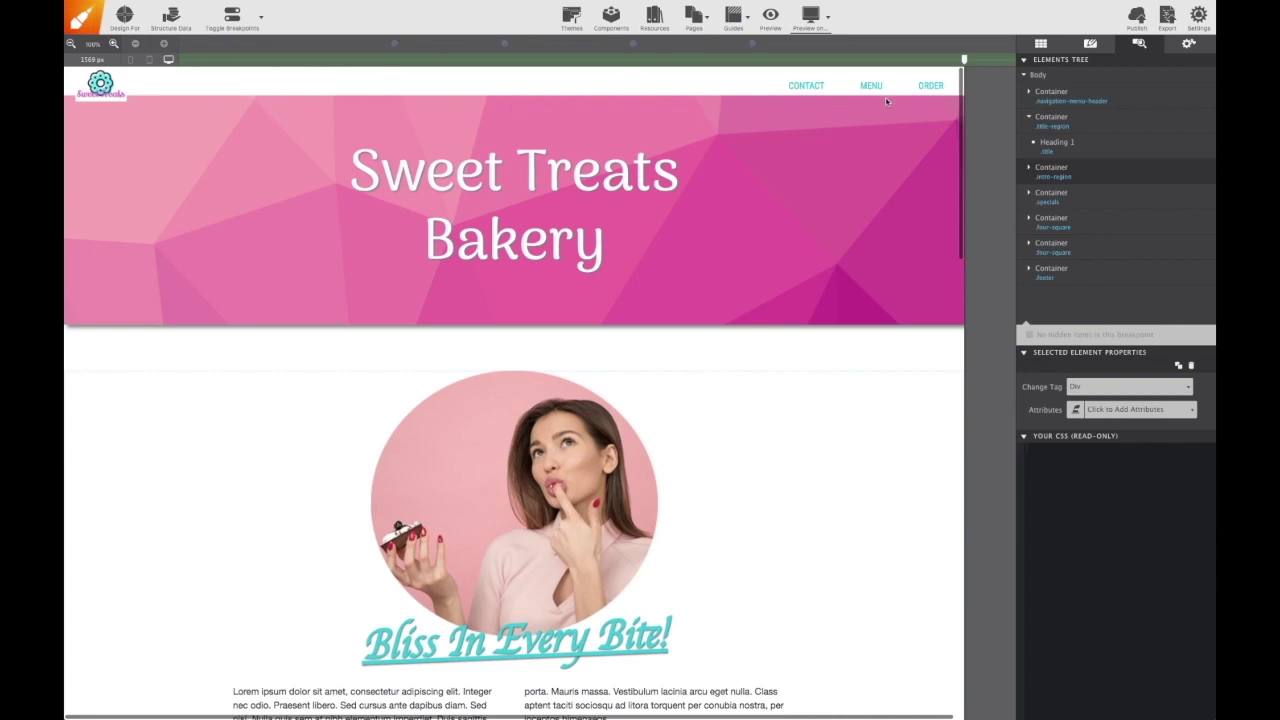
pyautogui.click(1041, 45)
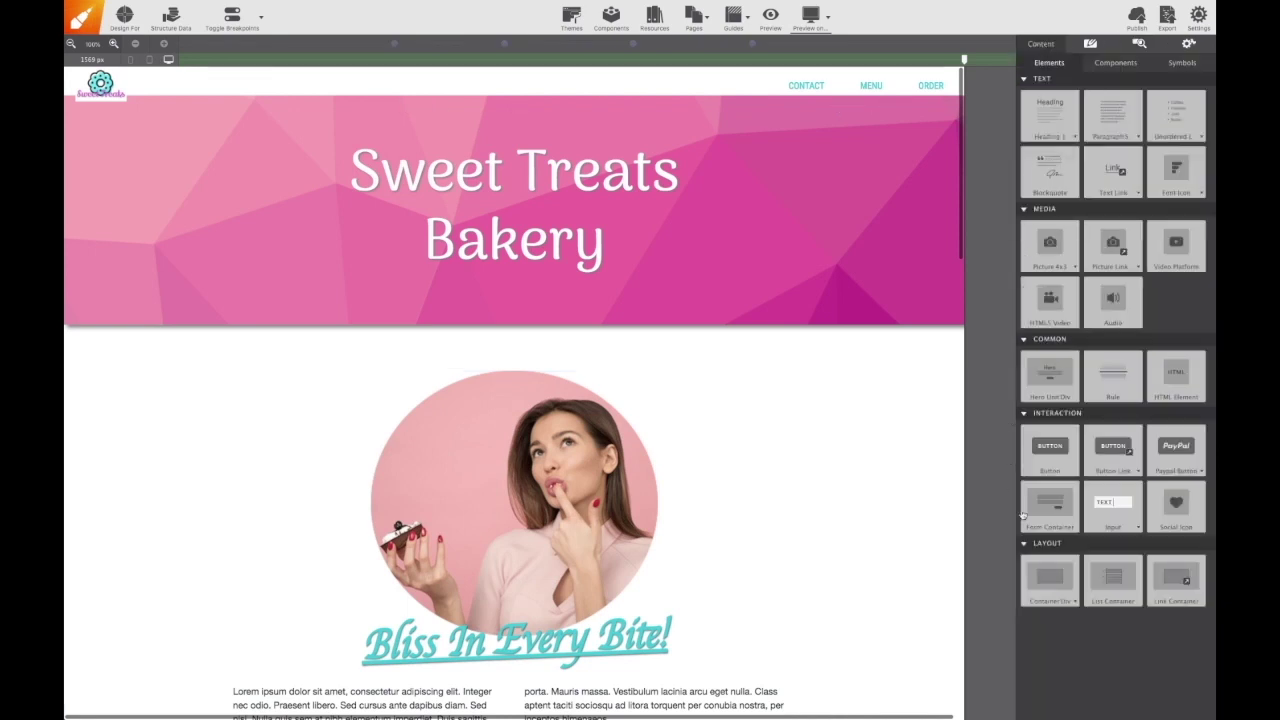
pyautogui.moveTo(1051, 585); pyautogui.dragTo(690, 104)
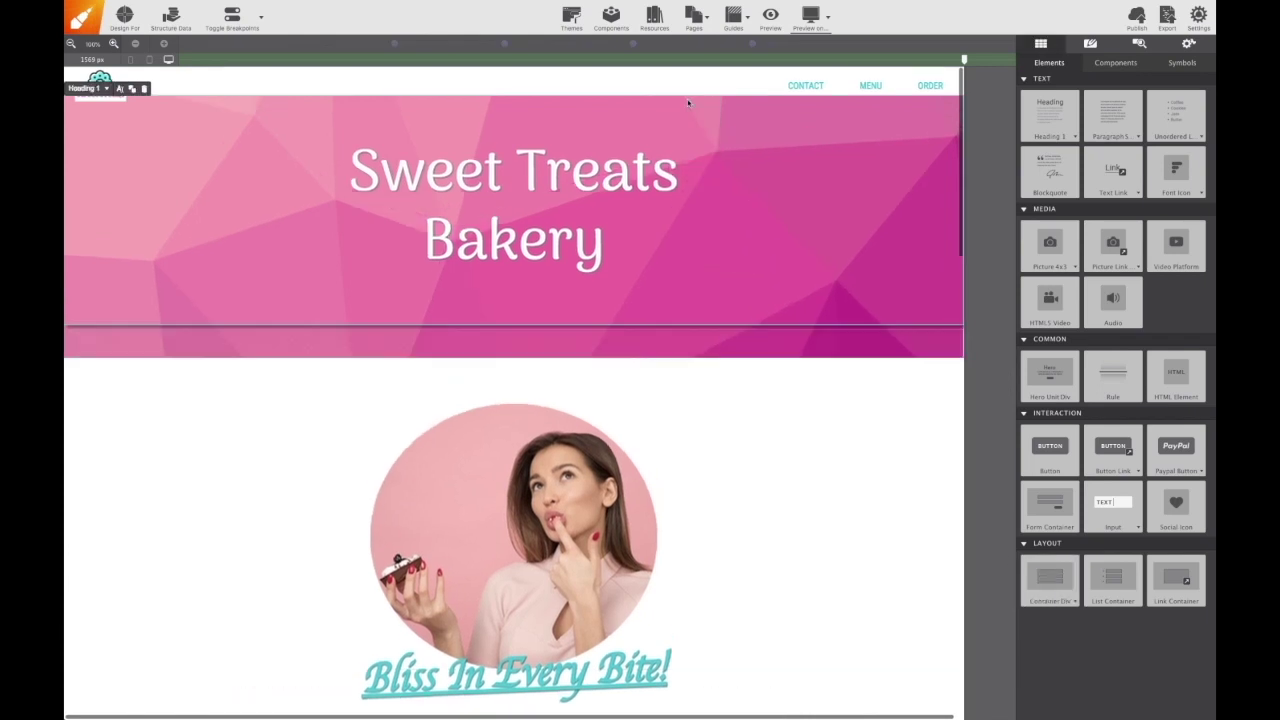
pyautogui.click(1139, 44)
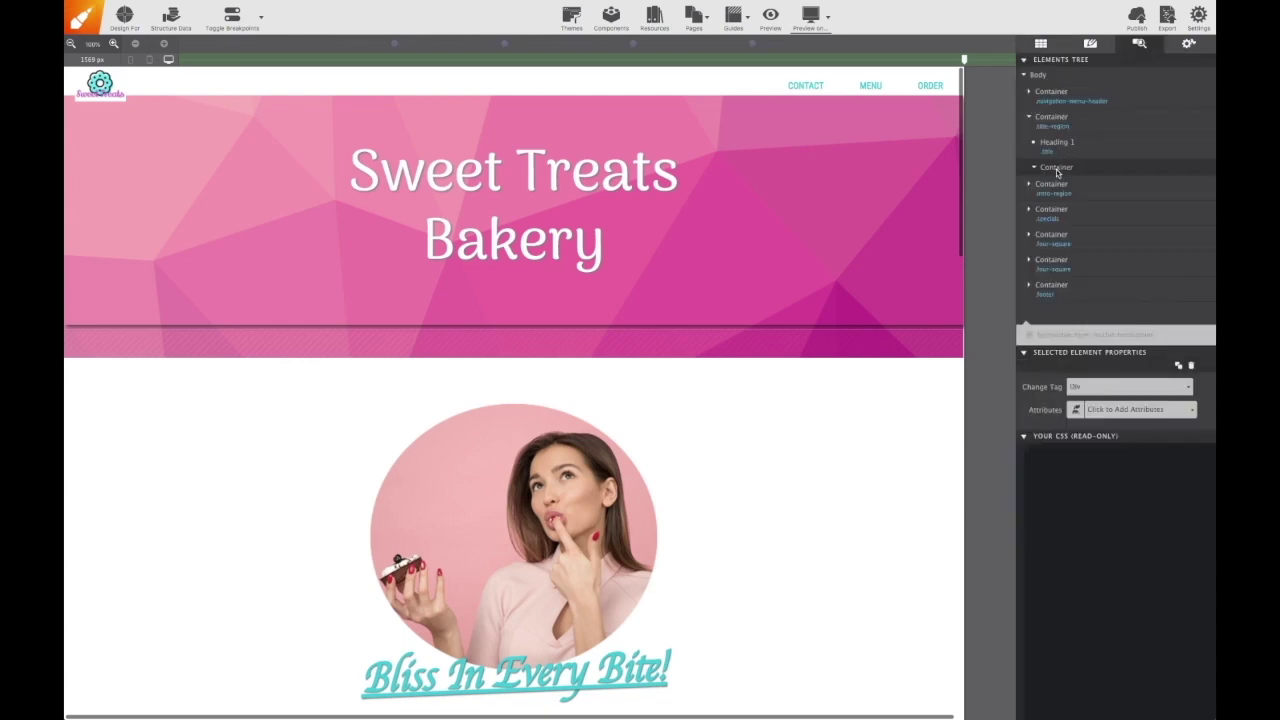
pyautogui.moveTo(1057, 169); pyautogui.dragTo(1046, 119)
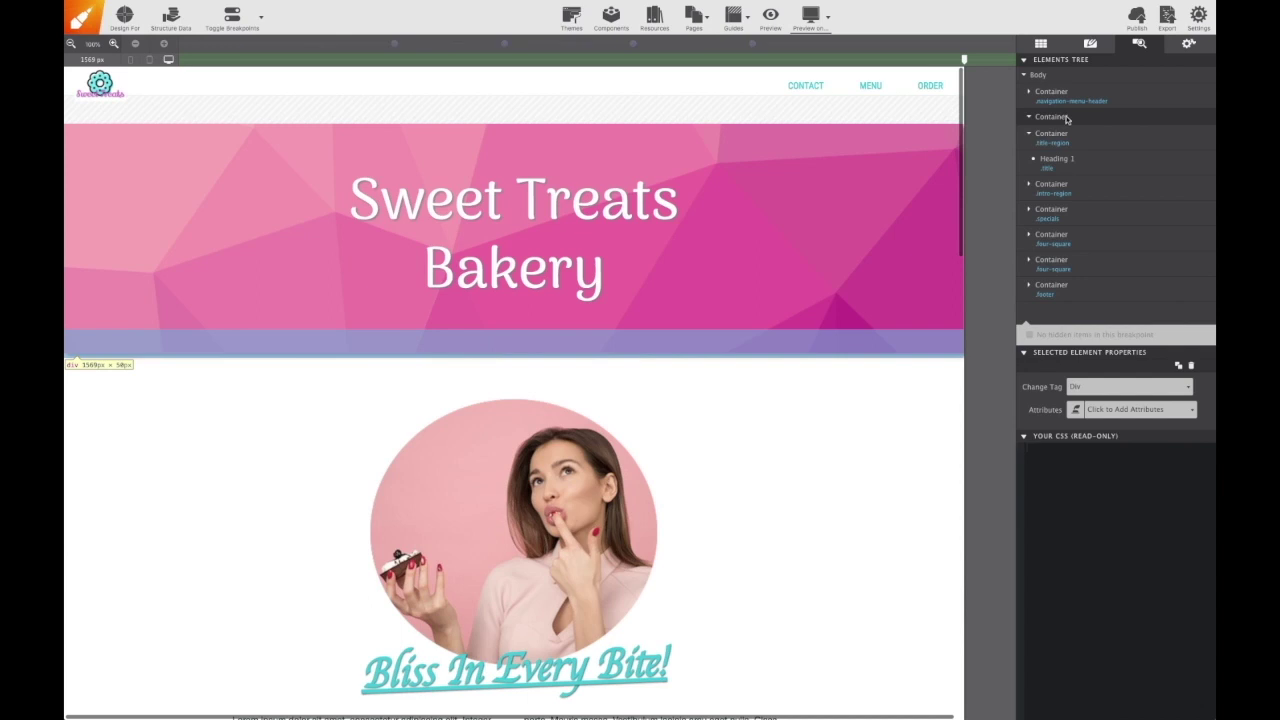
# Step: Give the new container the ID carousel-example
pyautogui.click(1092, 46)
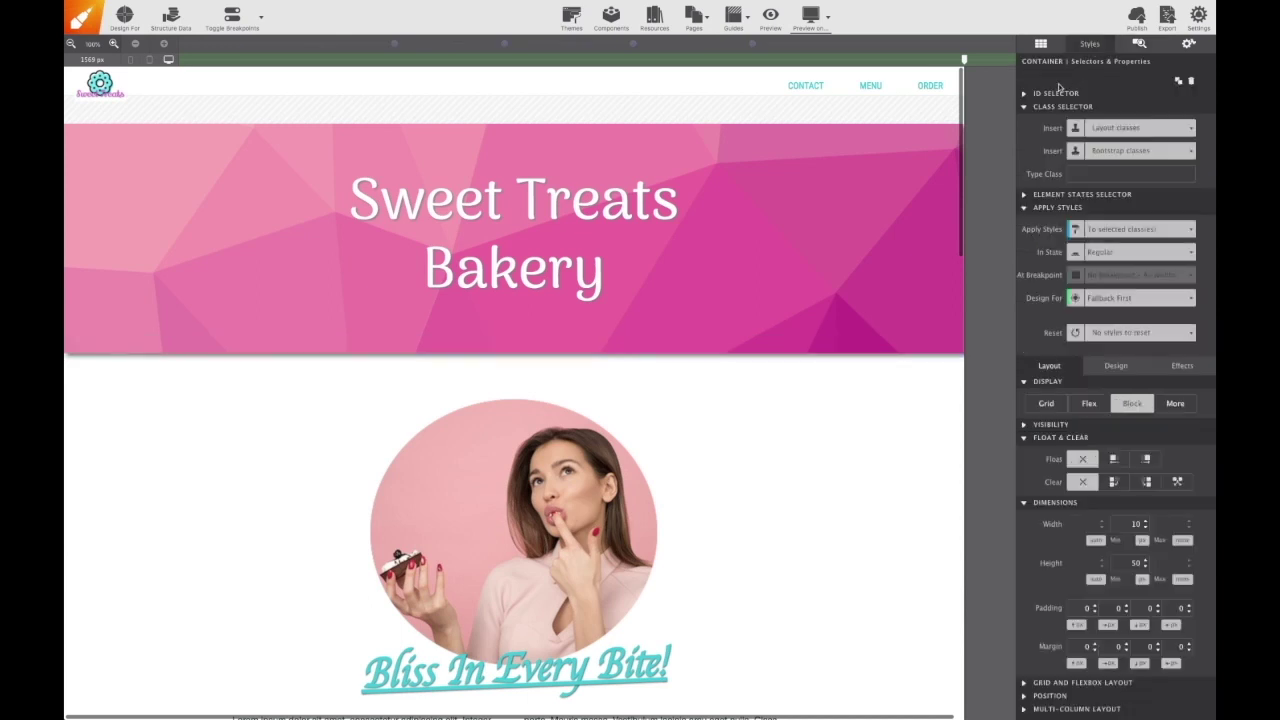
pyautogui.click(1024, 94)
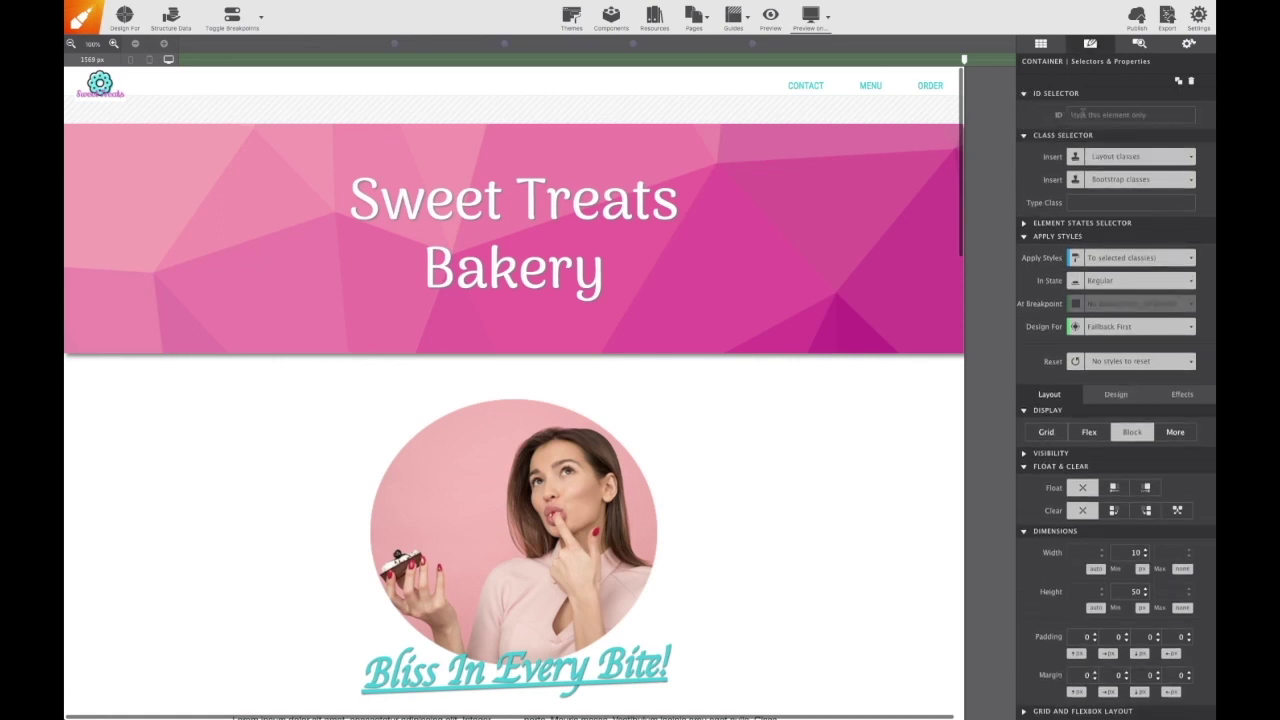
pyautogui.click(1082, 114)
pyautogui.write('ca')
pyautogui.write('rrusel-es')
pyautogui.write('ample')
# Step: Add the classes carousel and slide to the container
pyautogui.click(1085, 204)
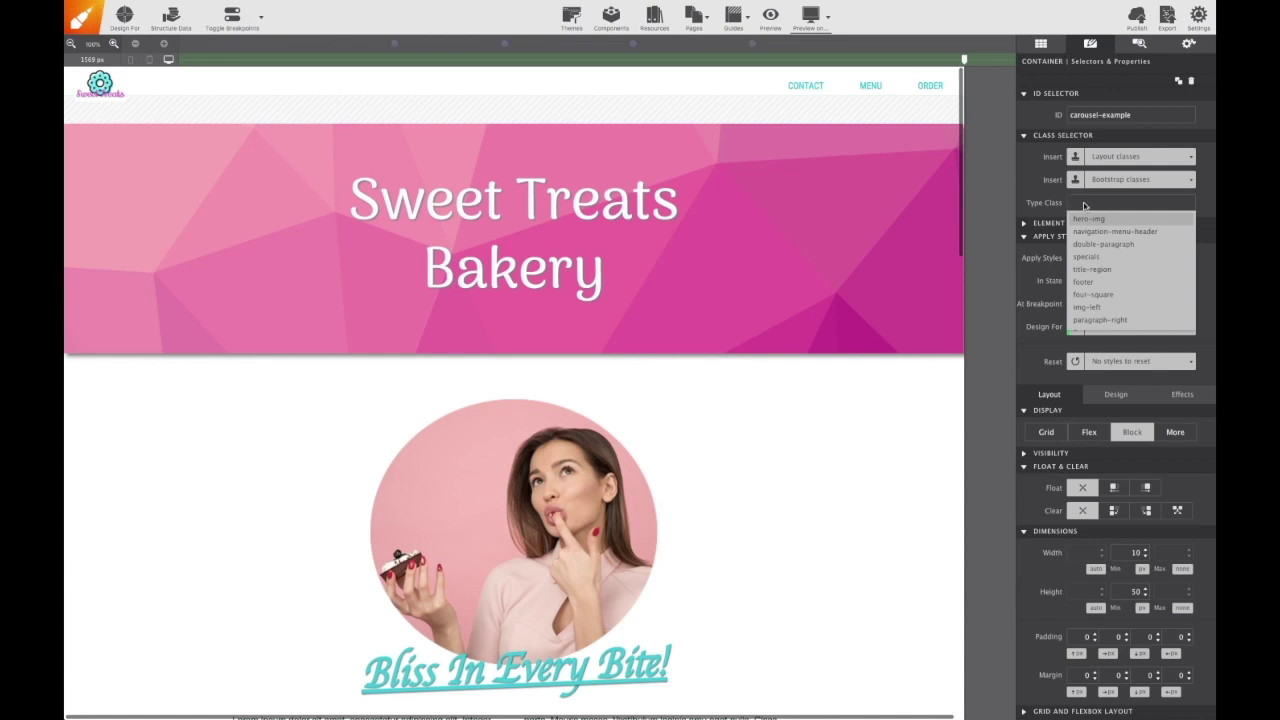
pyautogui.write('carousel')
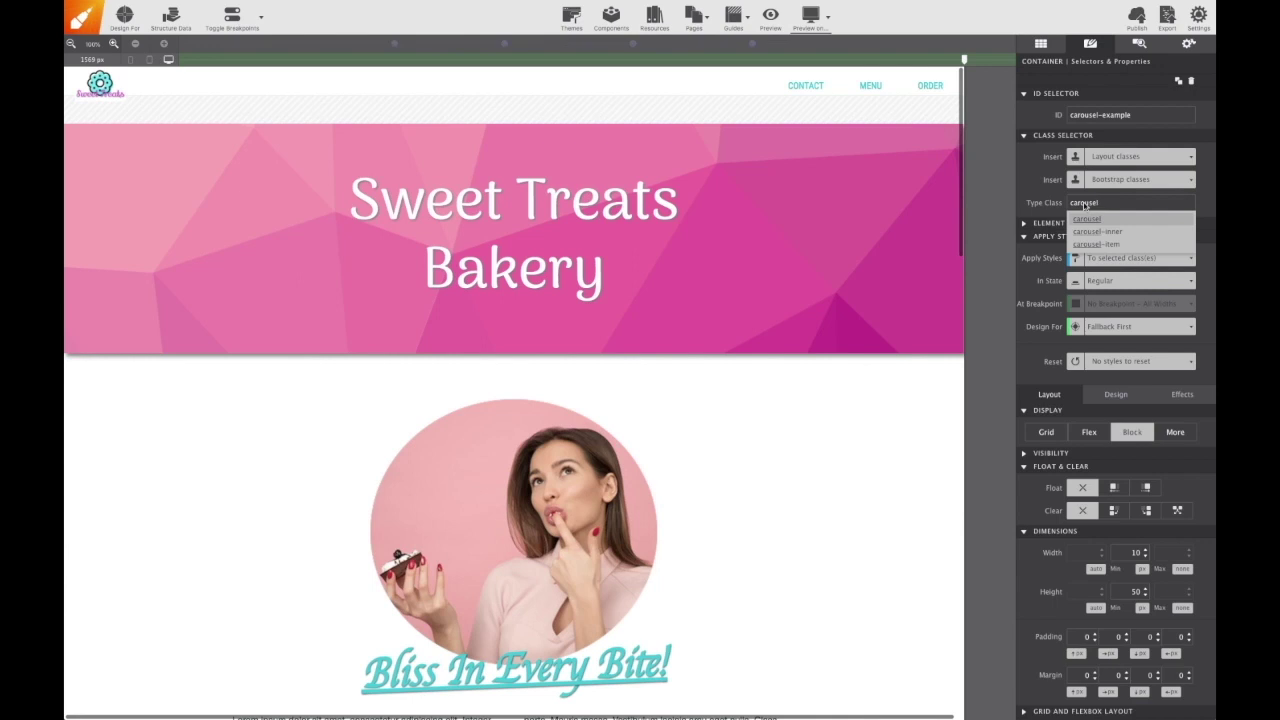
pyautogui.press('Return')
pyautogui.write('slide')
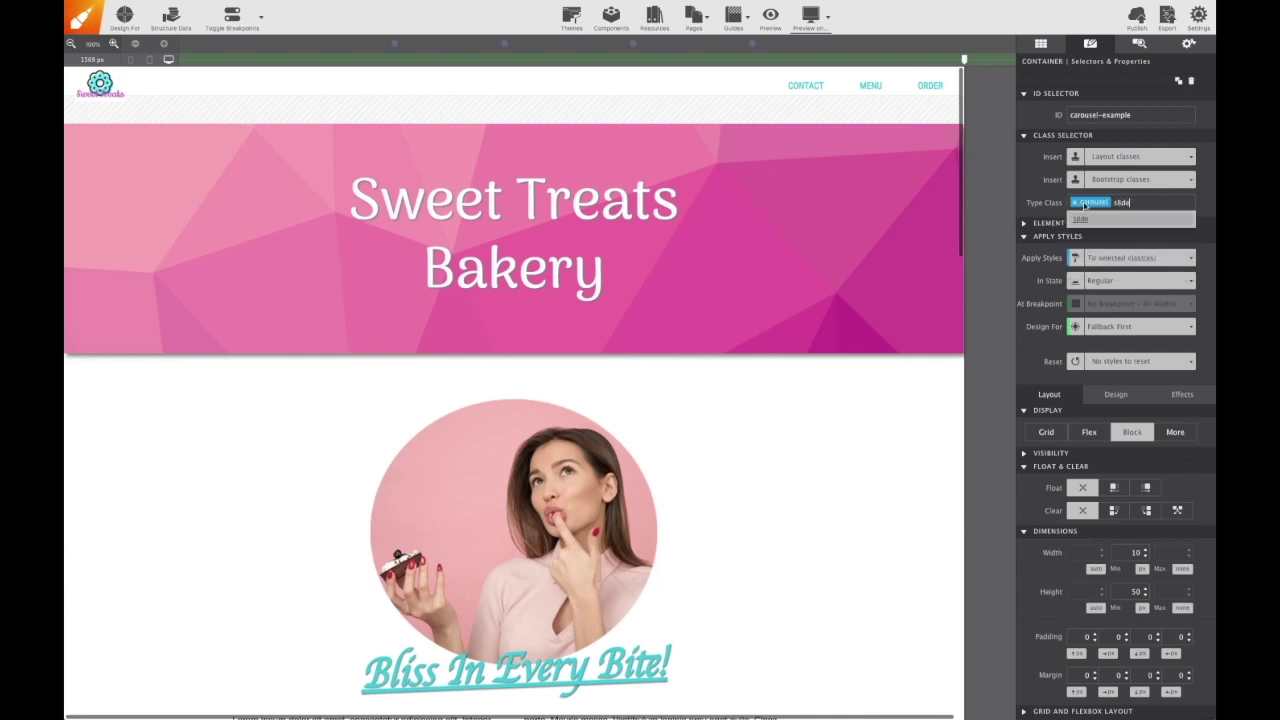
pyautogui.press('Return')
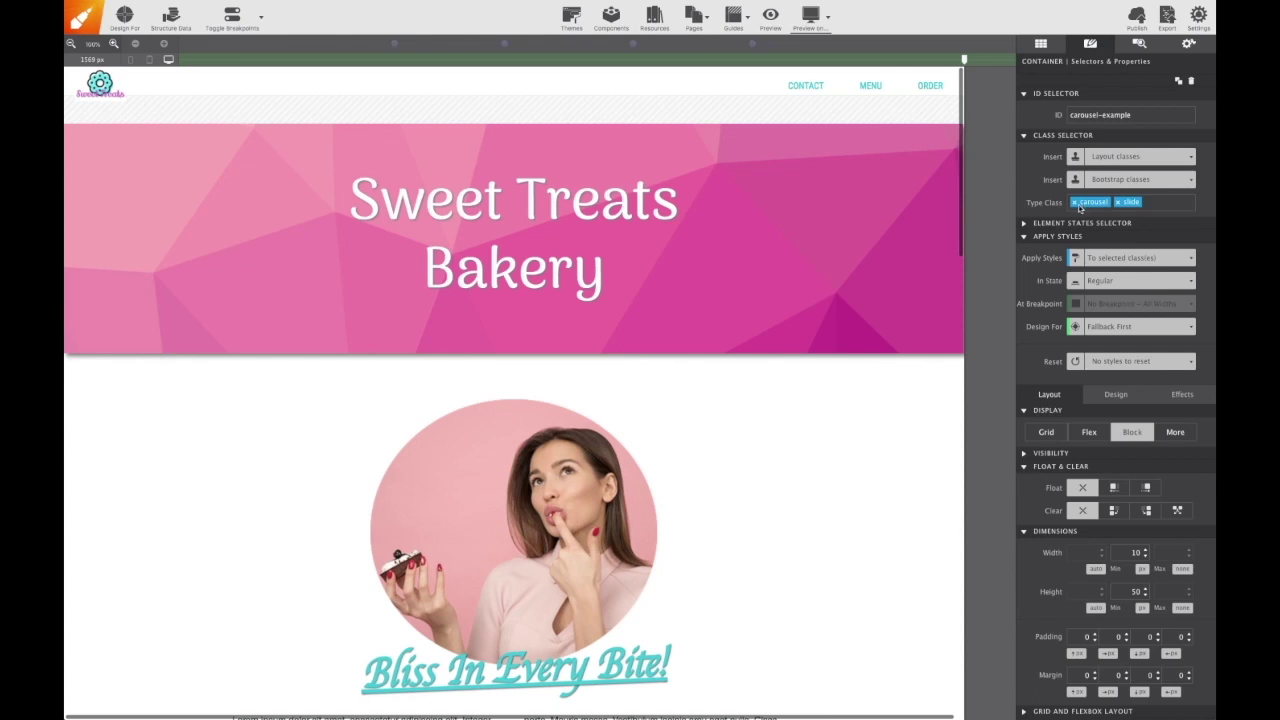
pyautogui.click(1138, 44)
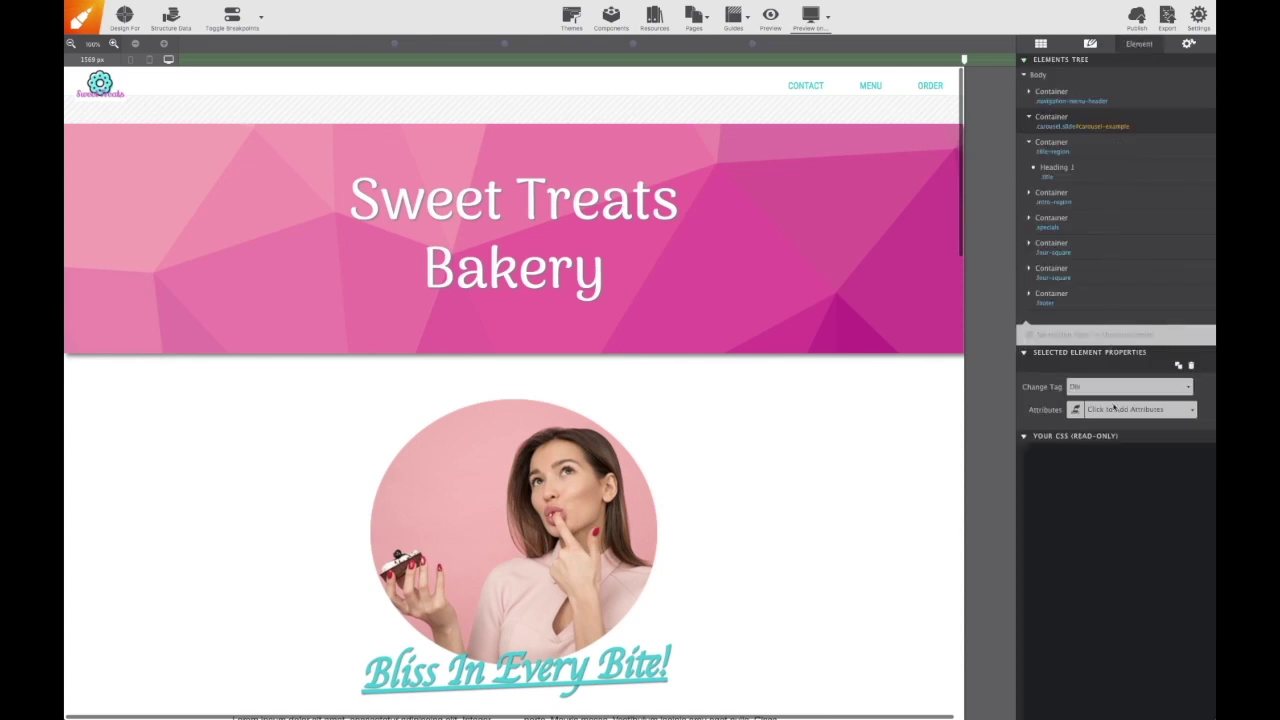
# Step: Add a Data Ride attribute with the value carousel to the container
pyautogui.click(1169, 412)
pyautogui.write('da')
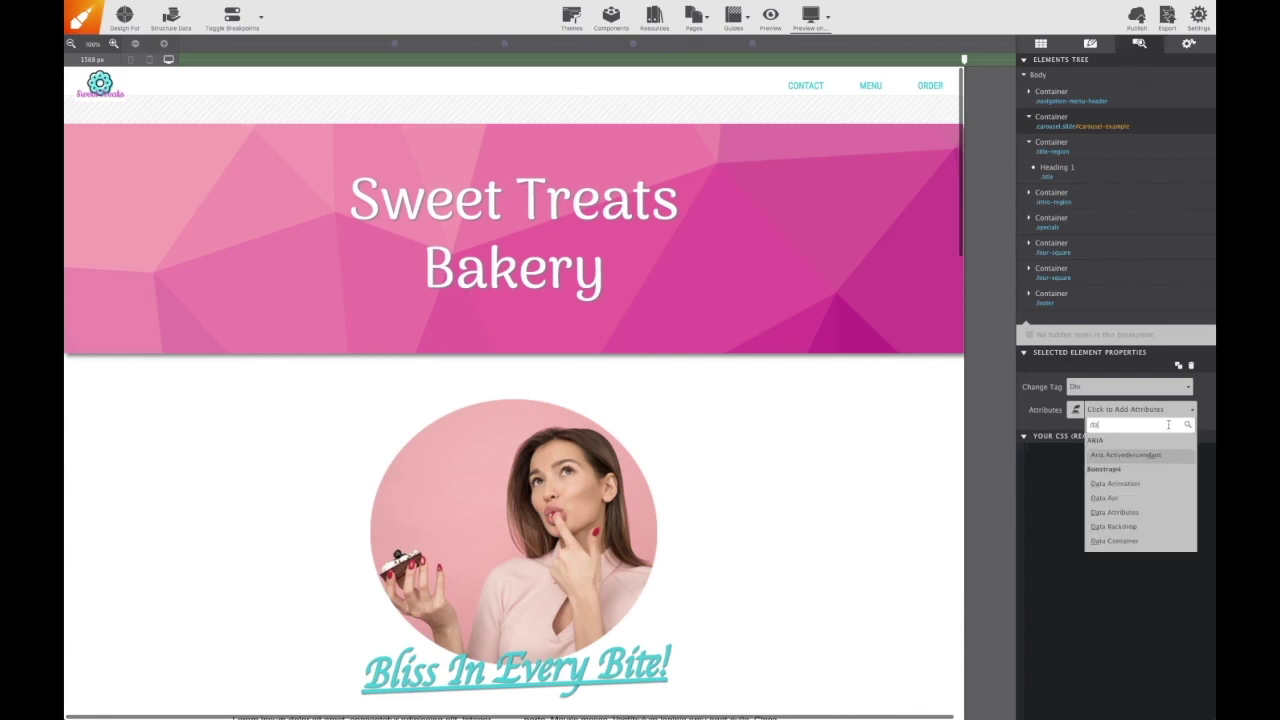
pyautogui.write('ta ride')
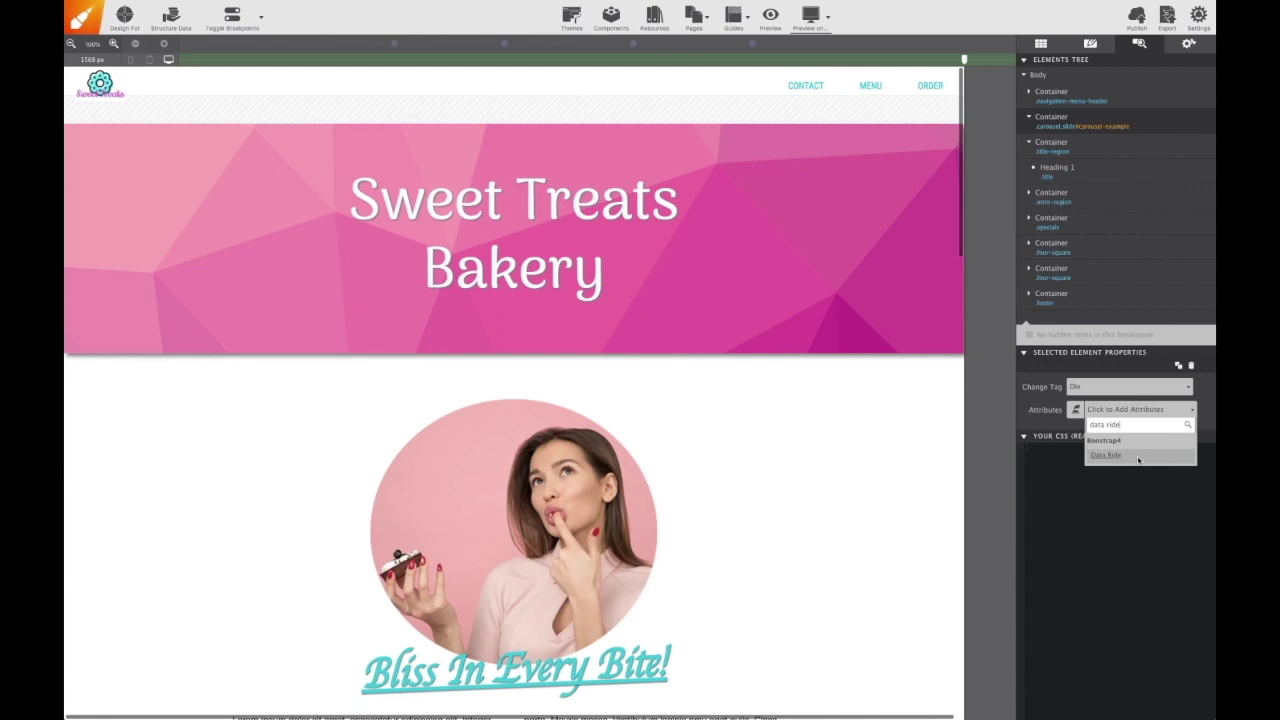
pyautogui.click(1138, 457)
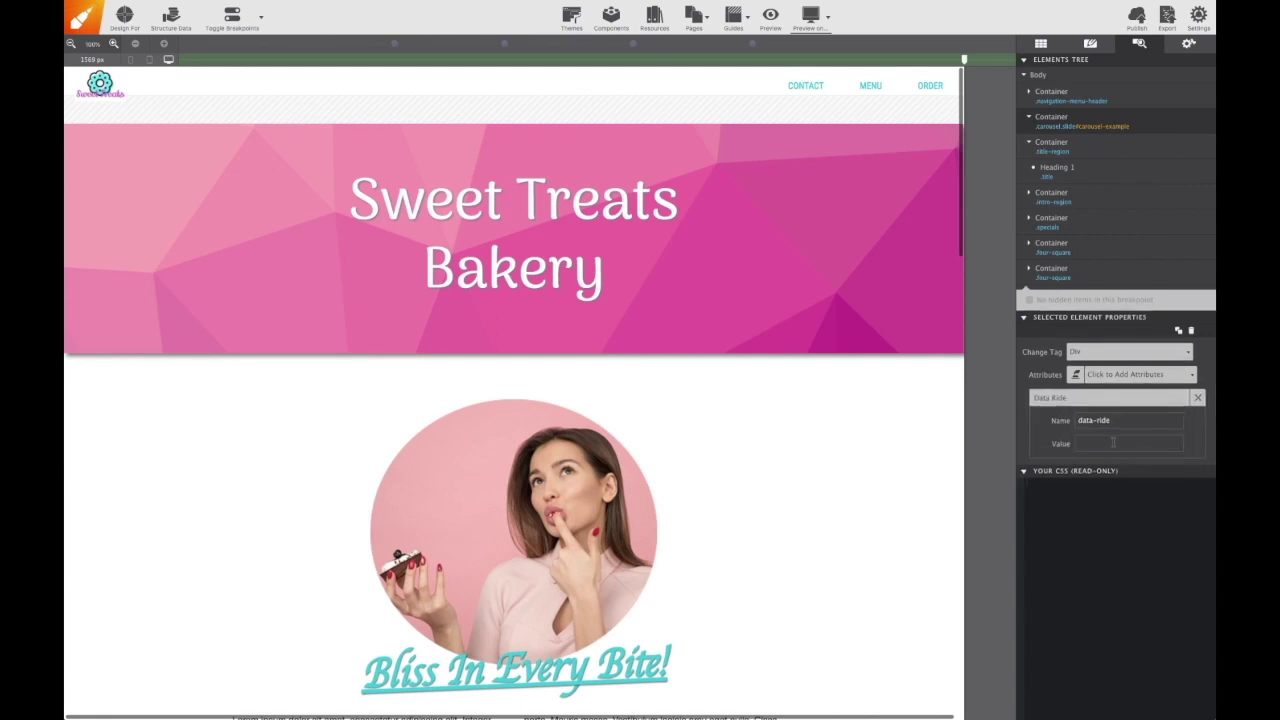
pyautogui.write('carousel')
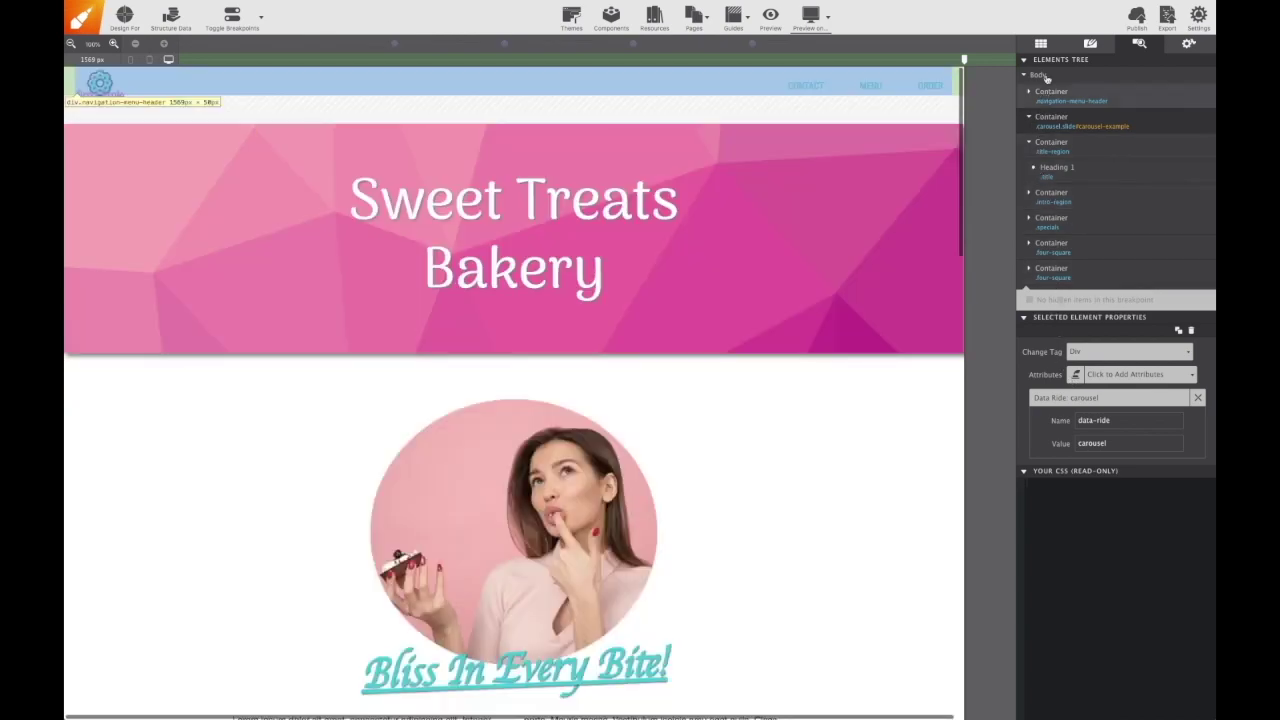
# Step: Drop a second Container Div into the carousel and give it the class carousel-inner
pyautogui.click(1045, 43)
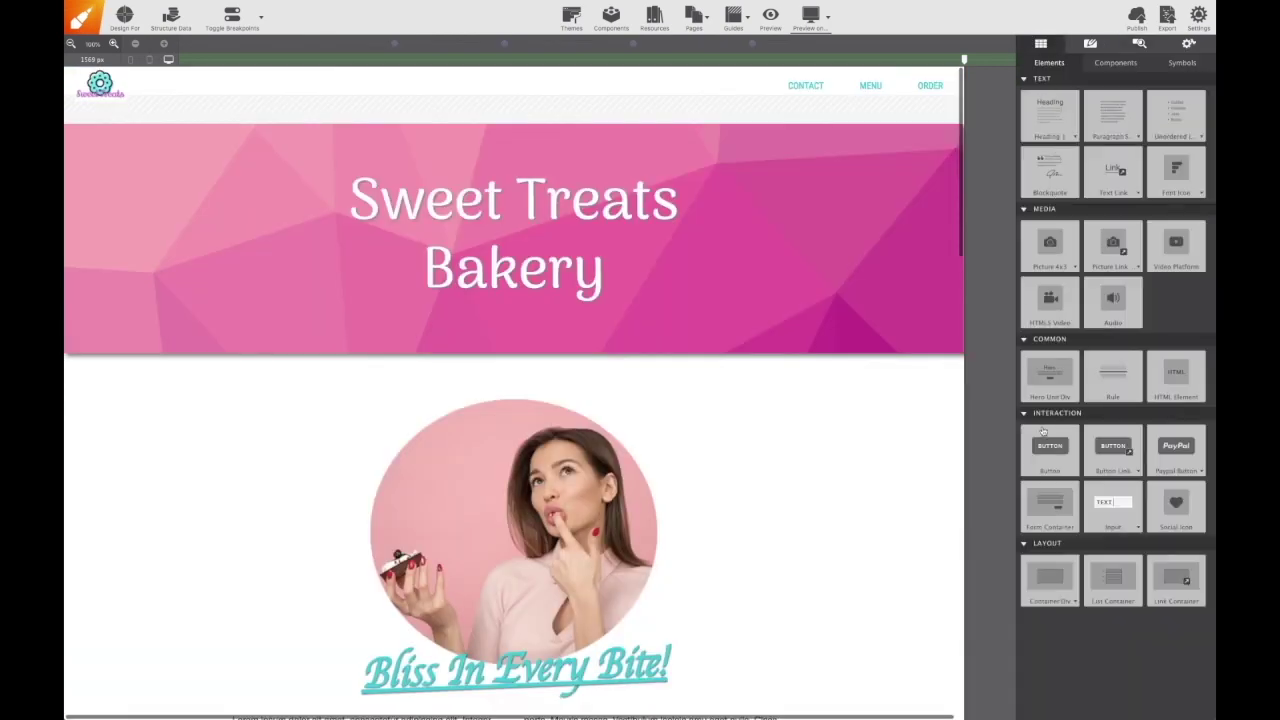
pyautogui.moveTo(1042, 577); pyautogui.dragTo(847, 110)
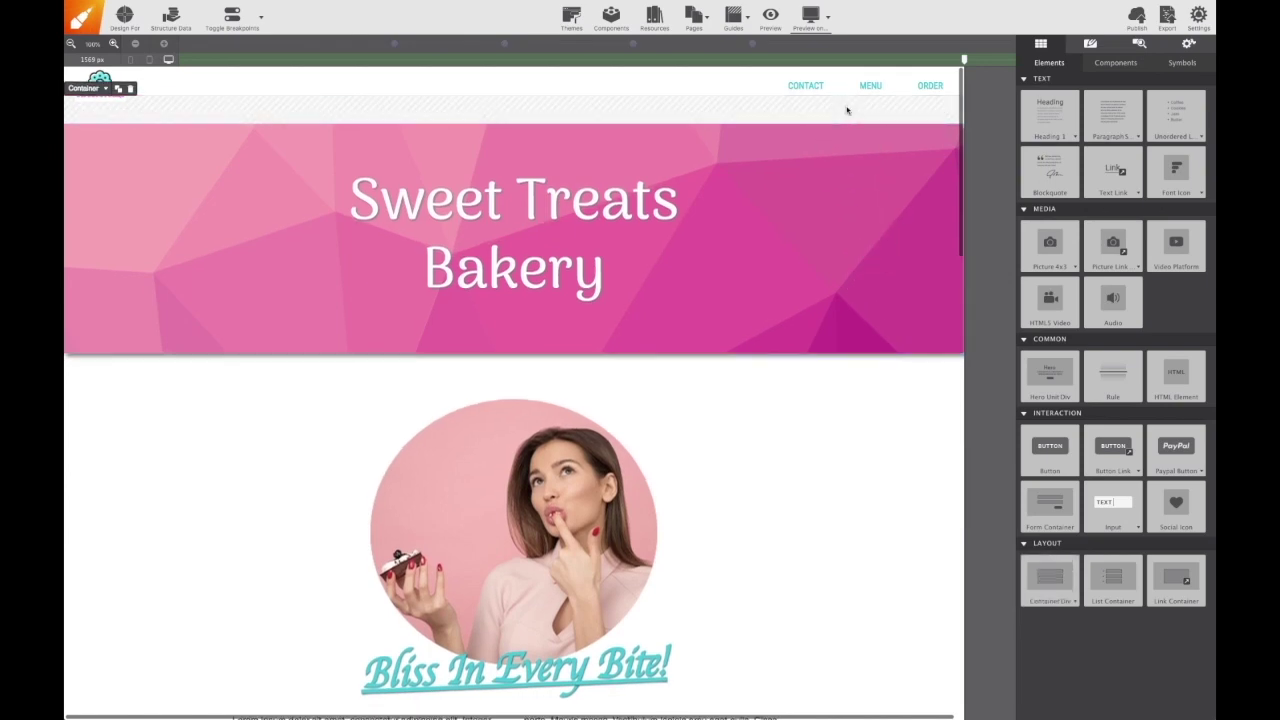
pyautogui.click(1083, 45)
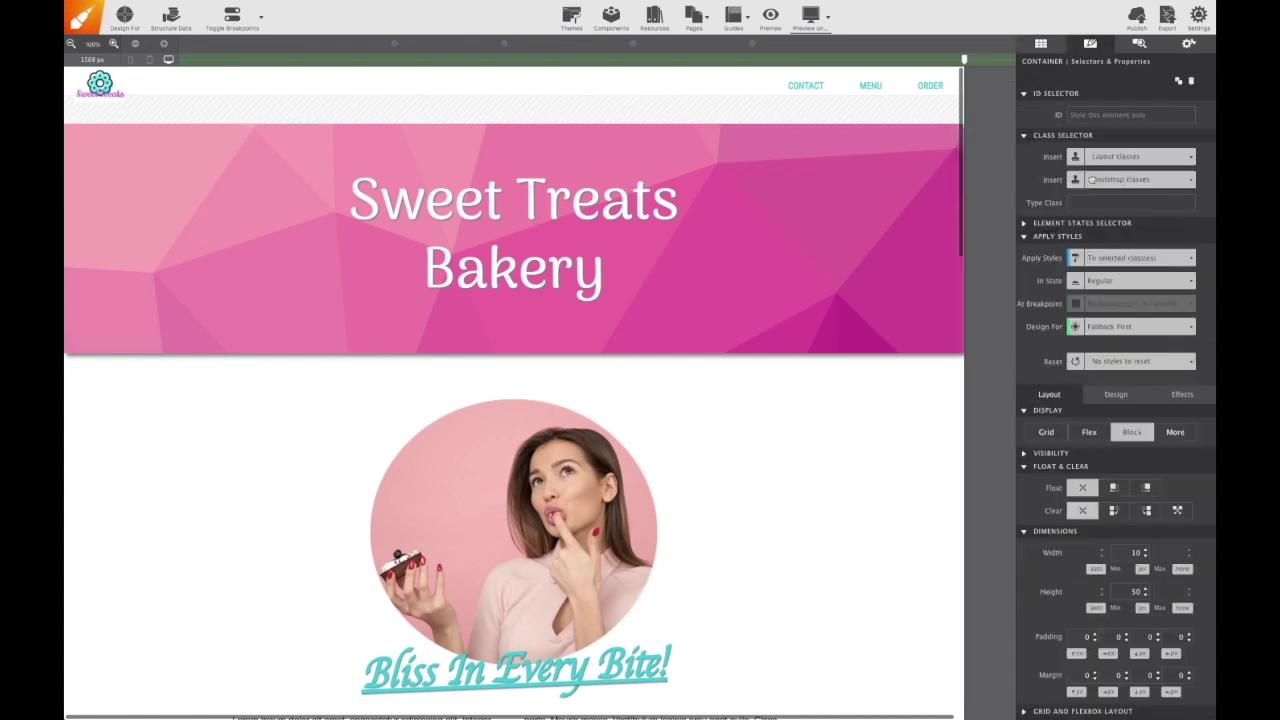
pyautogui.click(1094, 202)
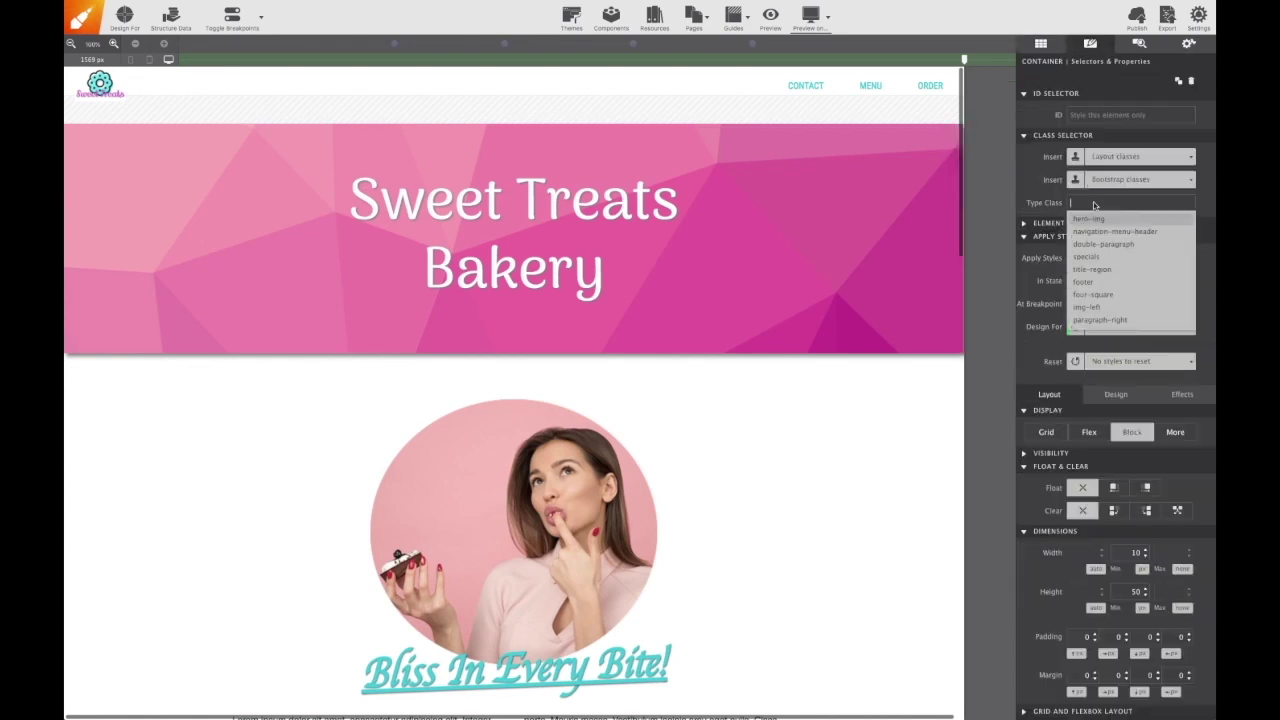
pyautogui.write('carous')
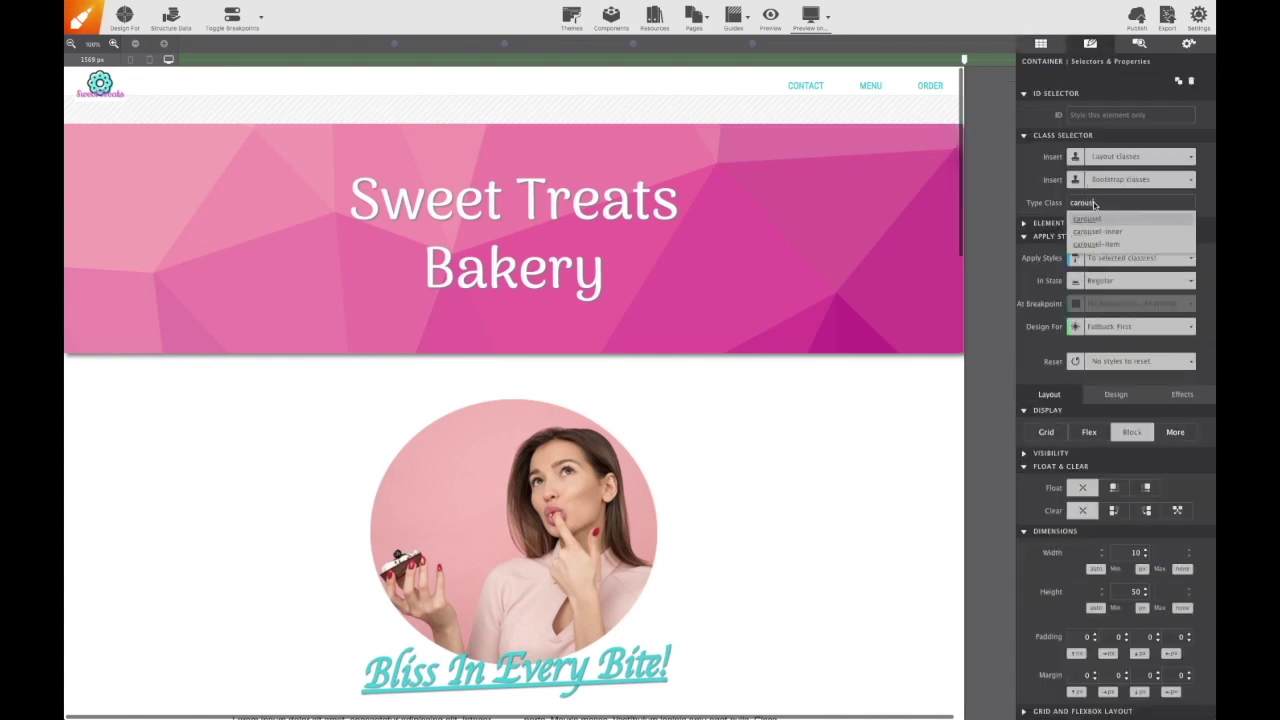
pyautogui.write('el-inner')
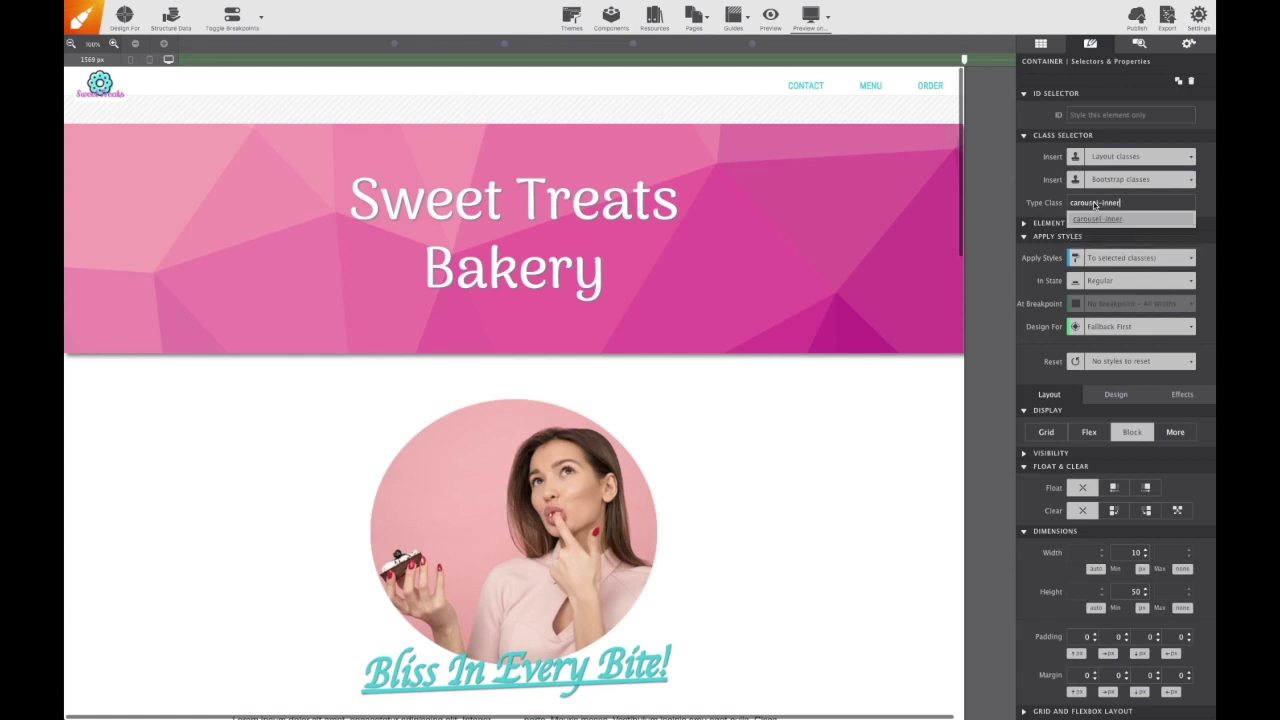
pyautogui.press('Return')
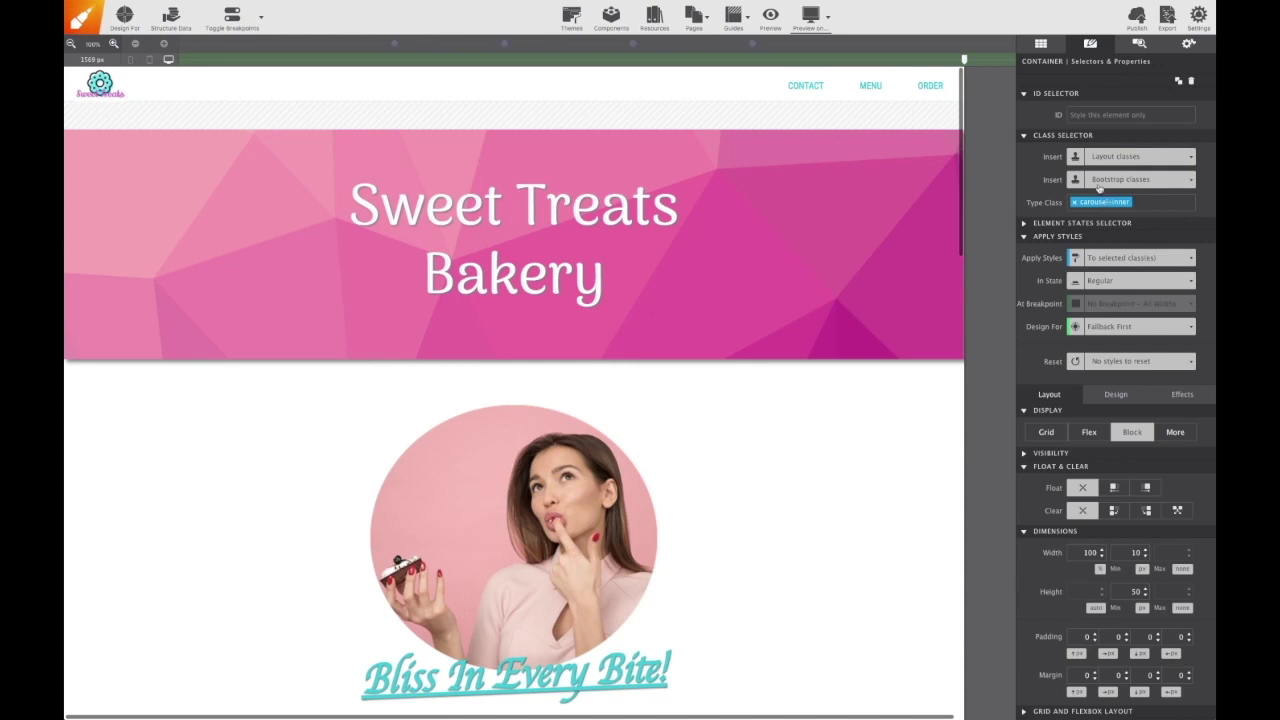
pyautogui.click(1052, 46)
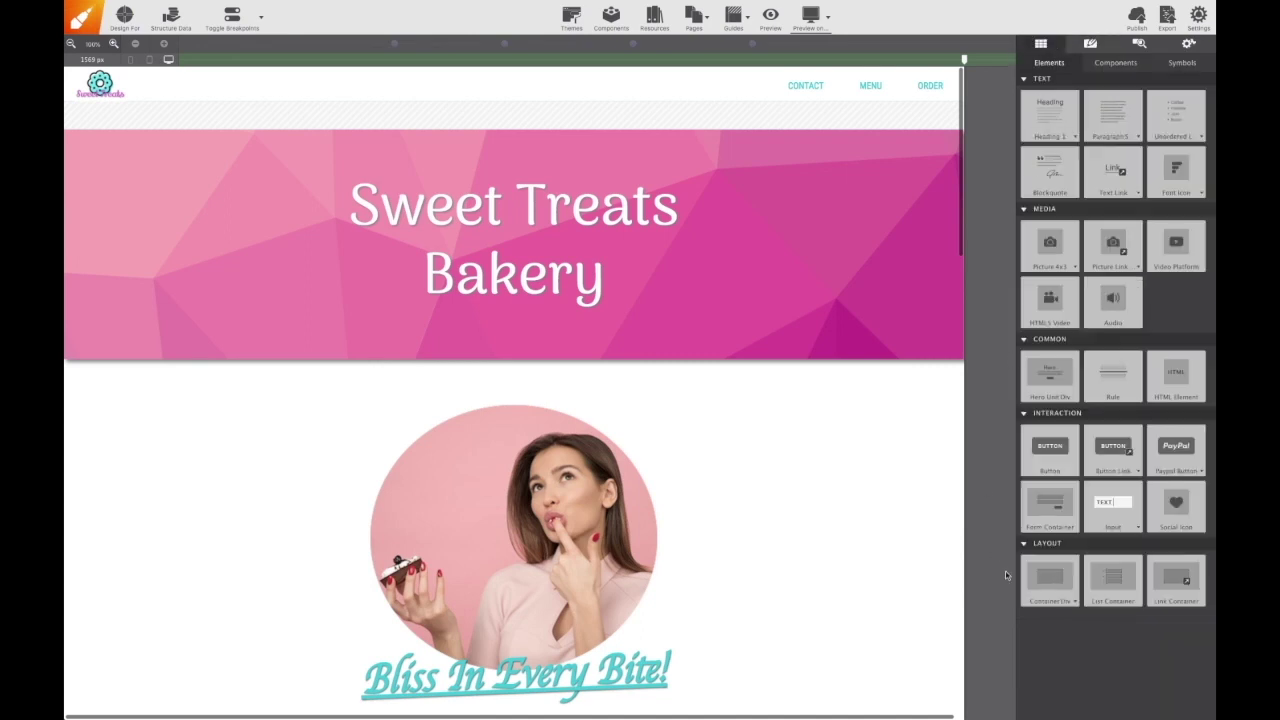
# Step: Add a third container inside carousel-inner and give it the class carousel-item
pyautogui.moveTo(1050, 578); pyautogui.dragTo(837, 111)
pyautogui.click(1084, 46)
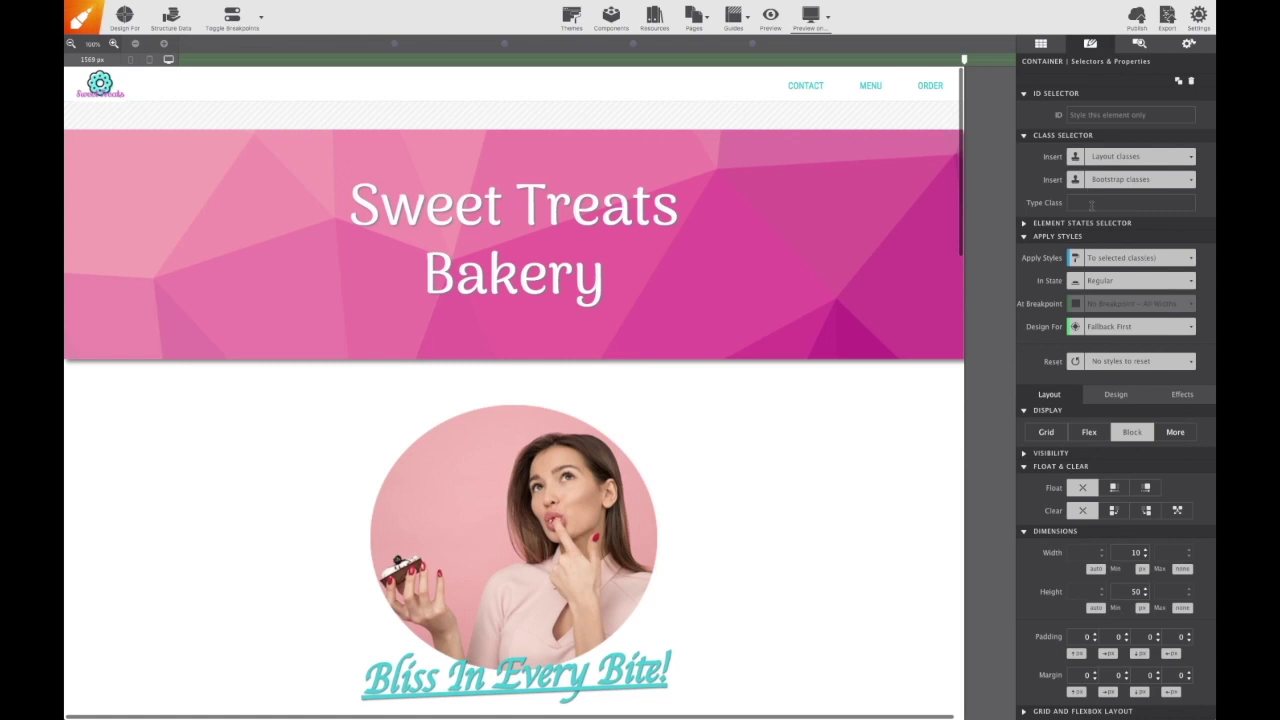
pyautogui.click(1091, 203)
pyautogui.write('carous')
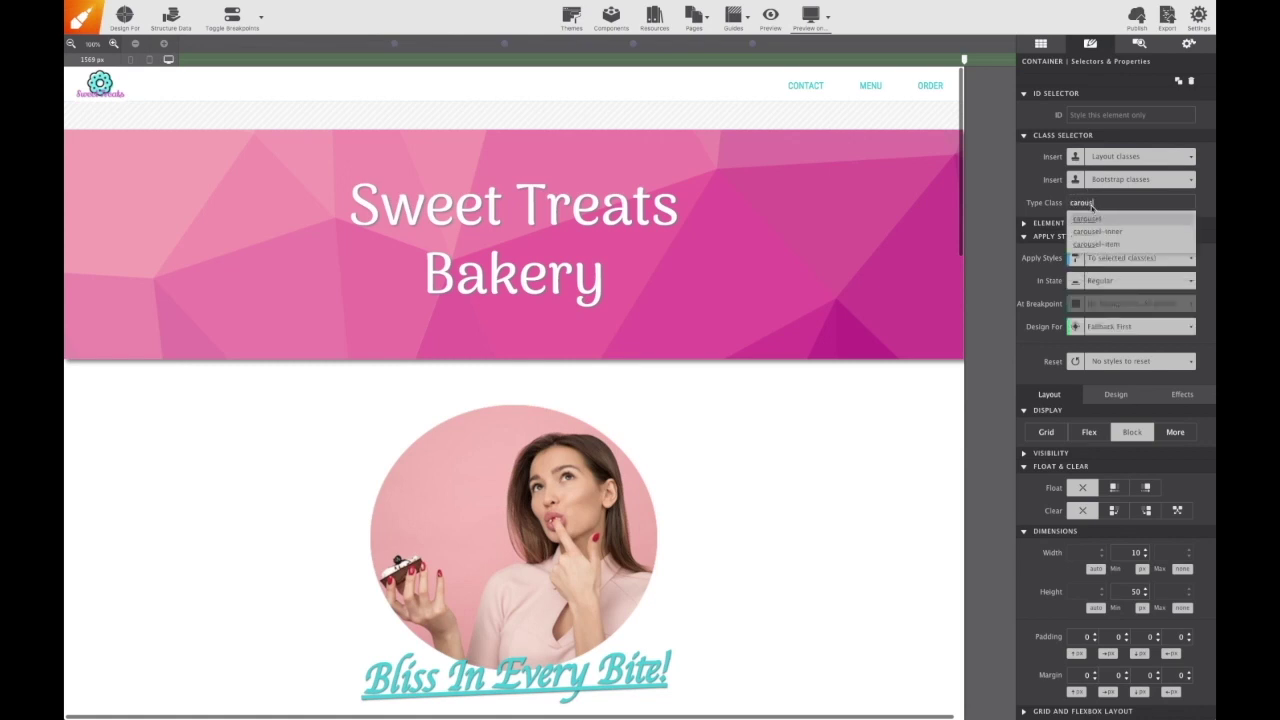
pyautogui.write('el-item')
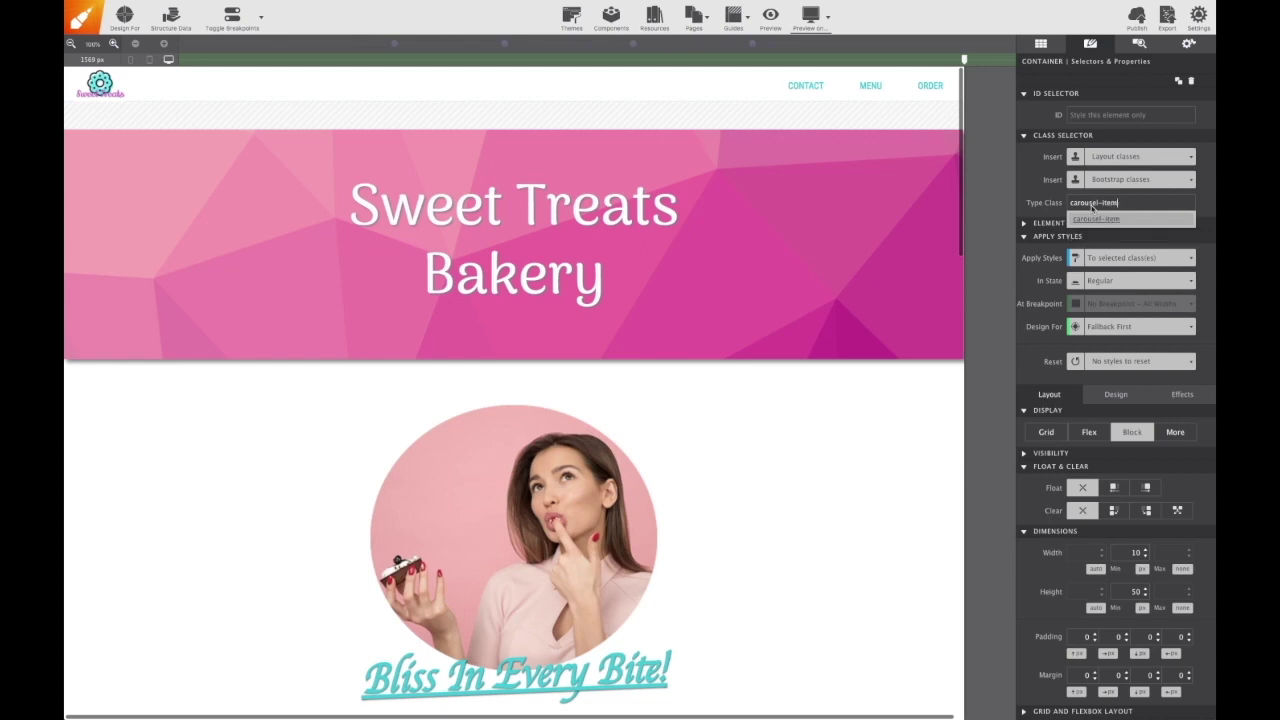
pyautogui.press('Return')
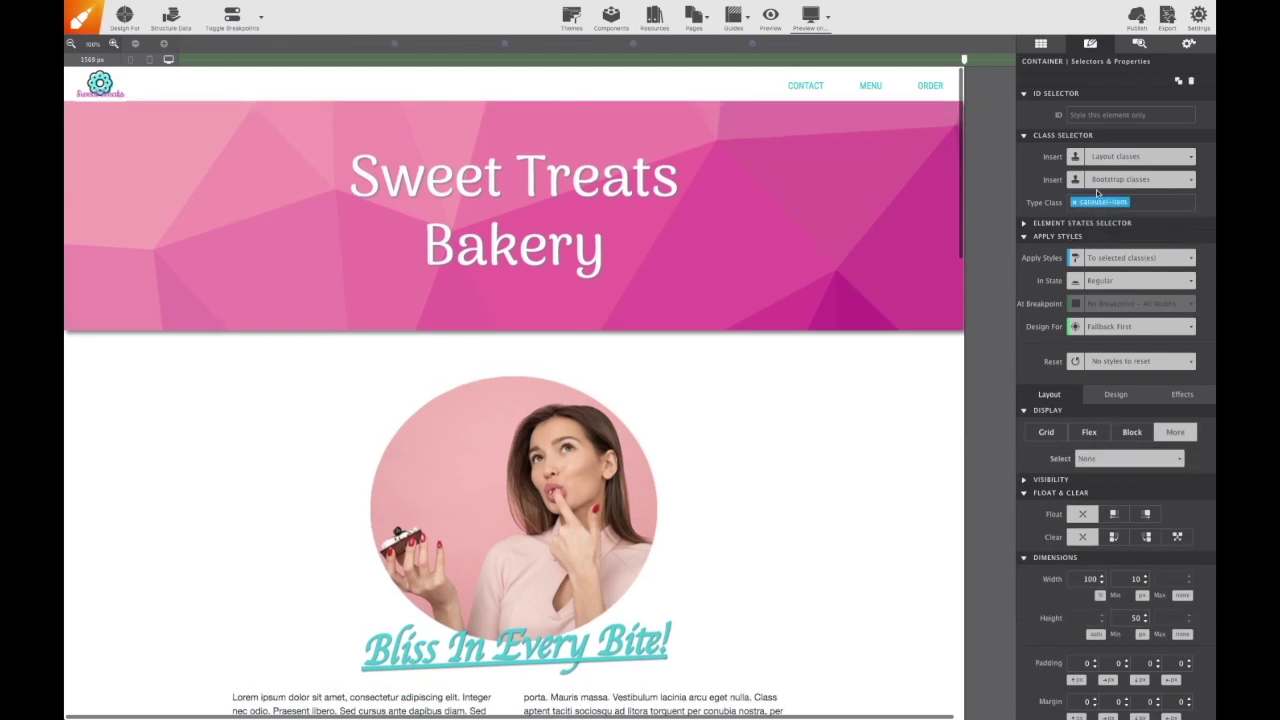
# Step: Collapse the title region in the Elements Tree and make the carousel-item container visible
pyautogui.click(1138, 45)
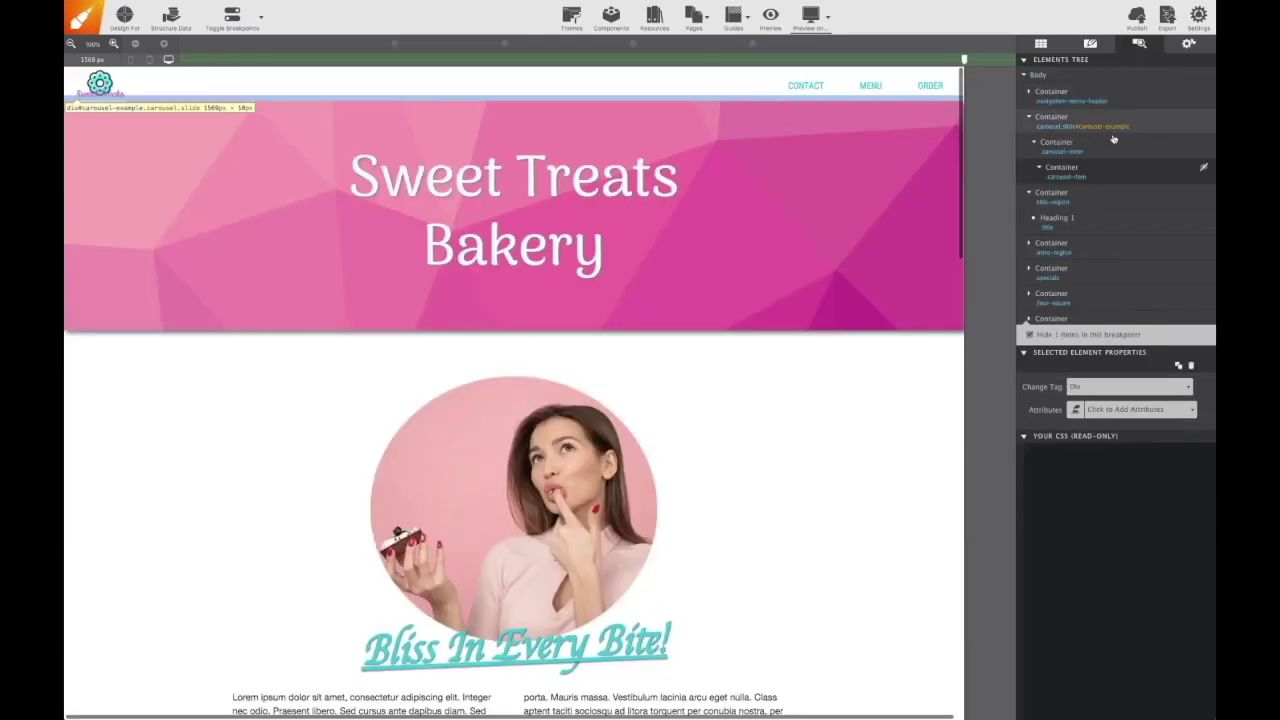
pyautogui.click(1029, 192)
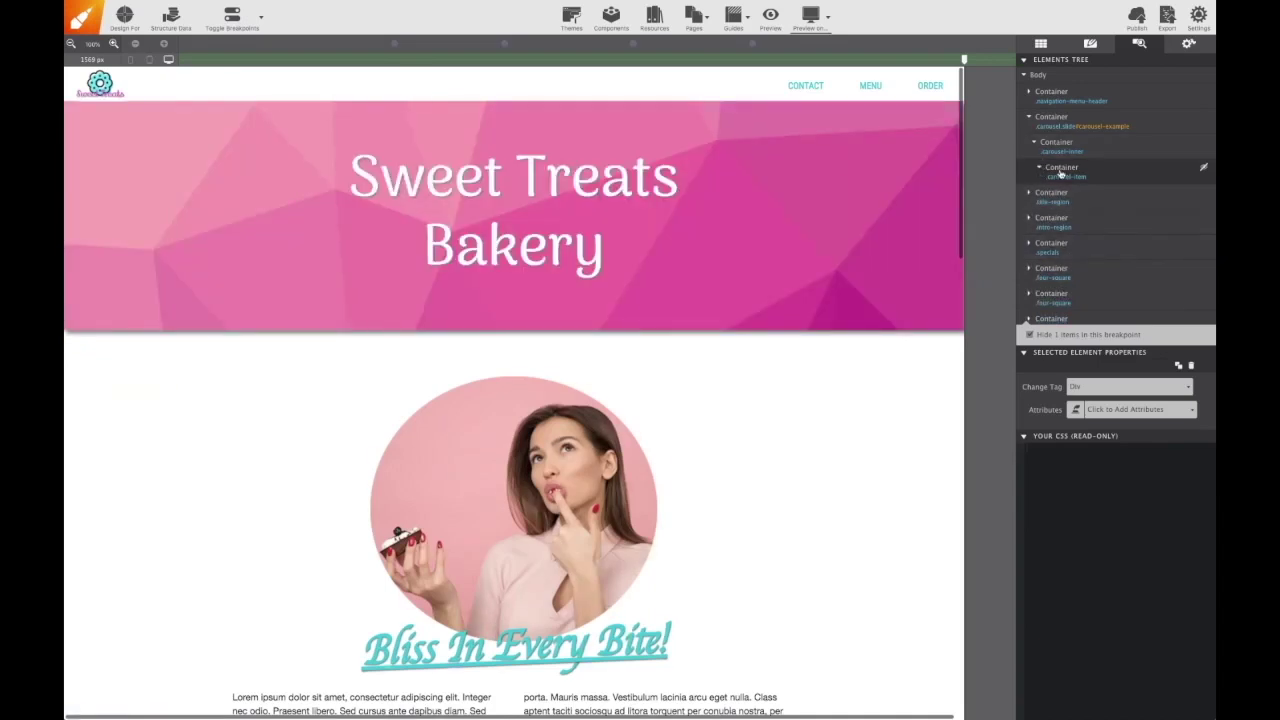
pyautogui.click(1205, 170)
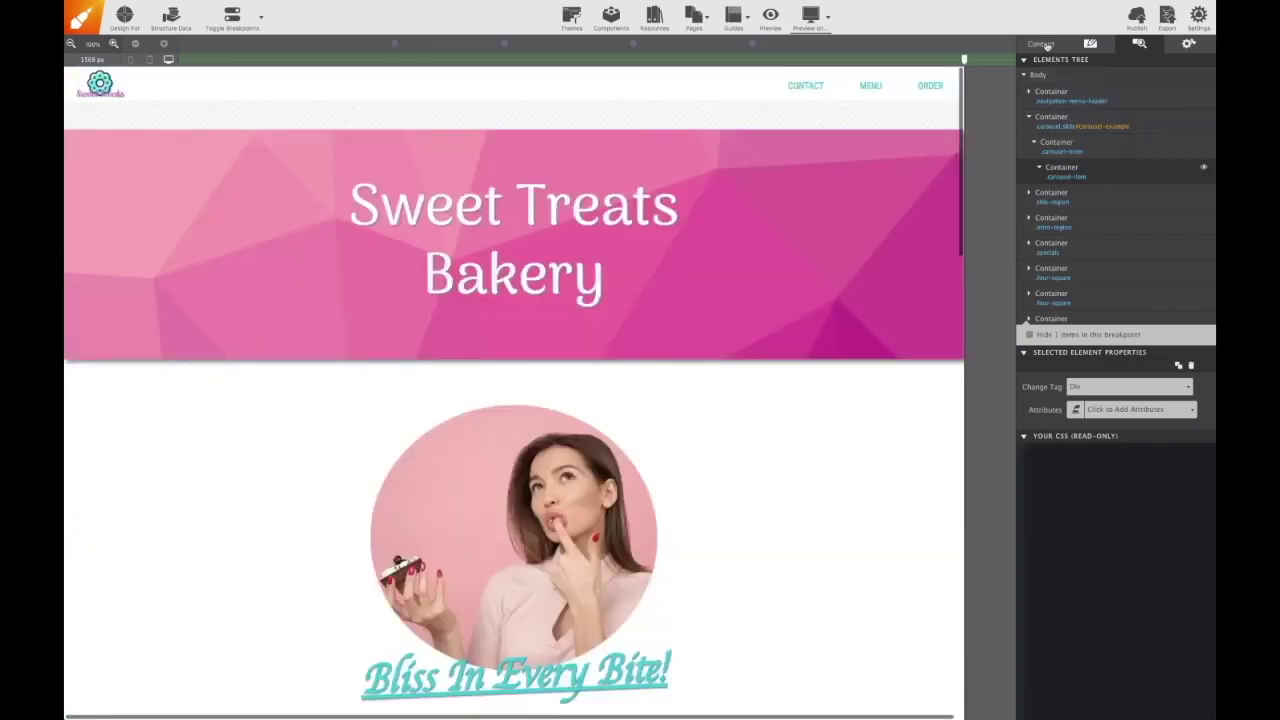
# Step: Drag a Picture 4x3 element into the carousel-item container
pyautogui.click(1045, 45)
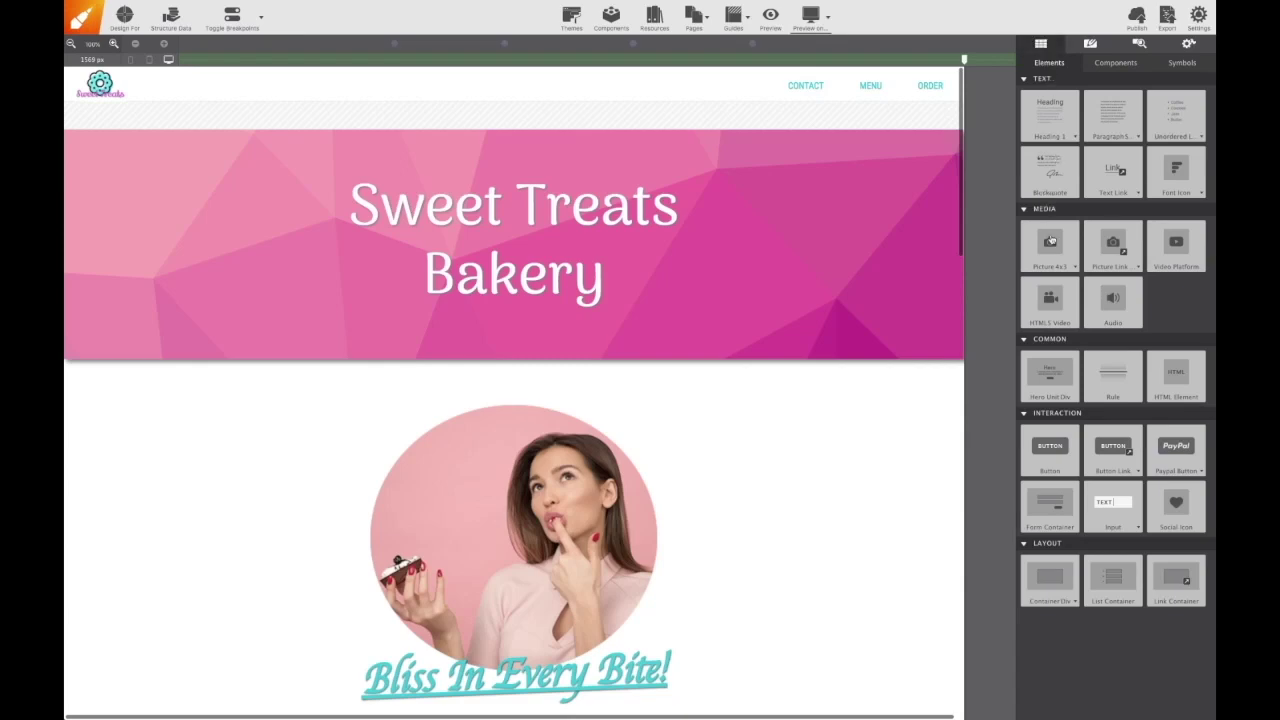
pyautogui.moveTo(1051, 245); pyautogui.dragTo(903, 117)
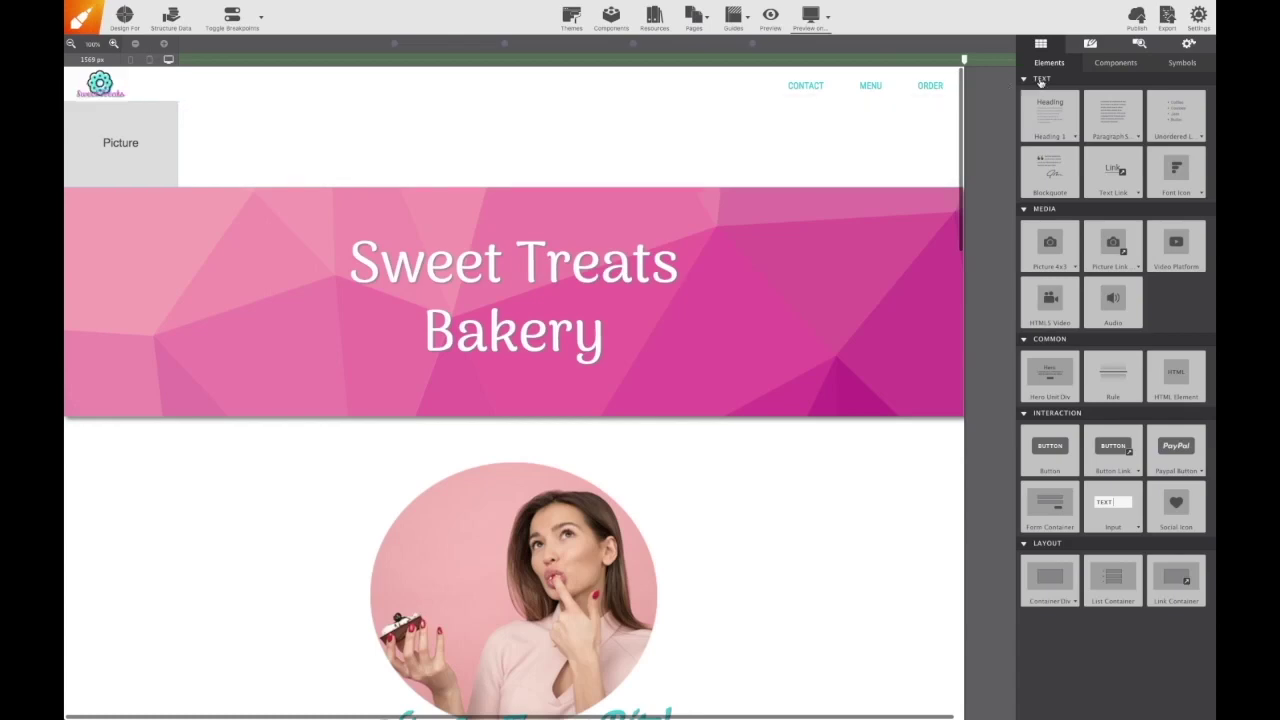
# Step: Give the carousel picture the Bootstrap classes d-block and w-100
pyautogui.click(1098, 46)
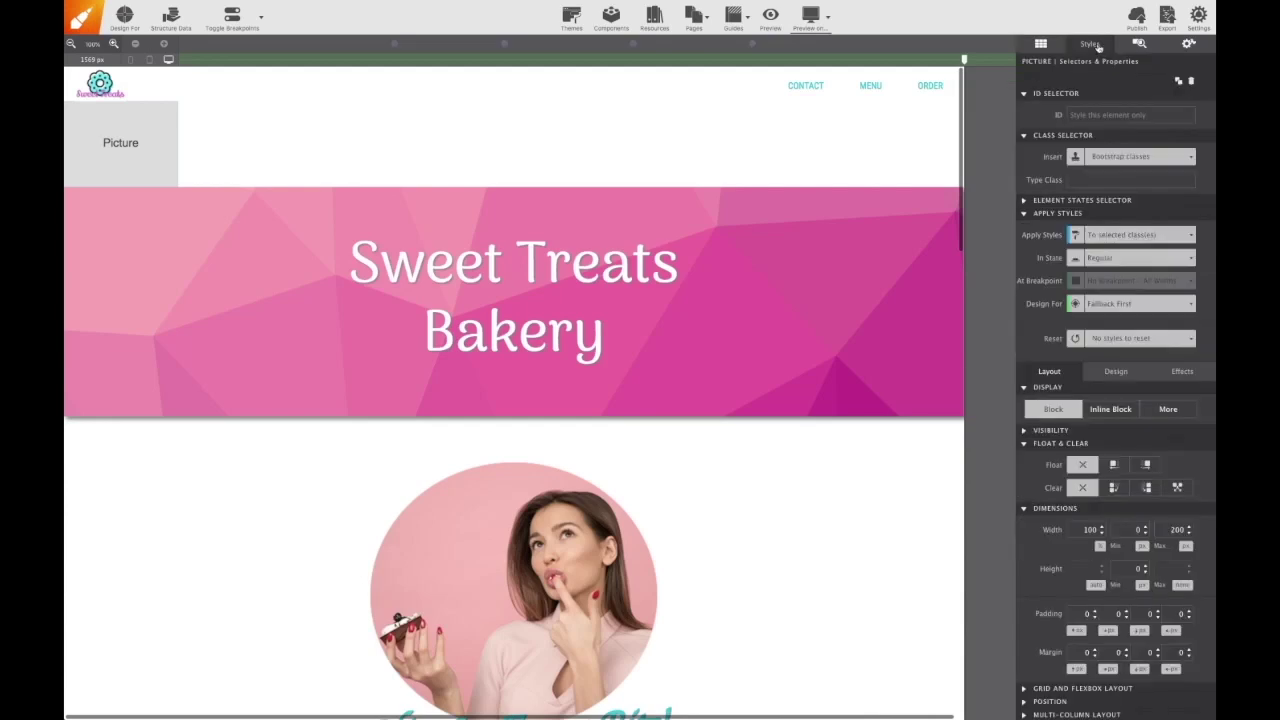
pyautogui.click(1090, 180)
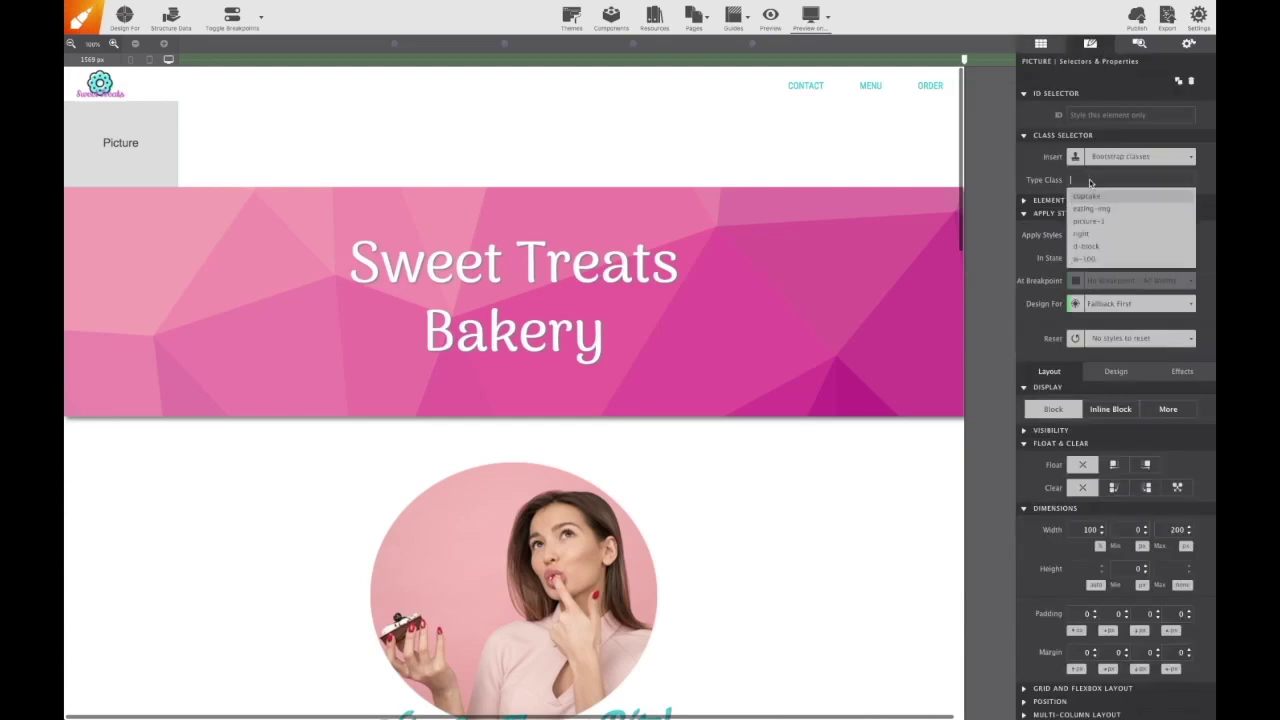
pyautogui.write('d-block')
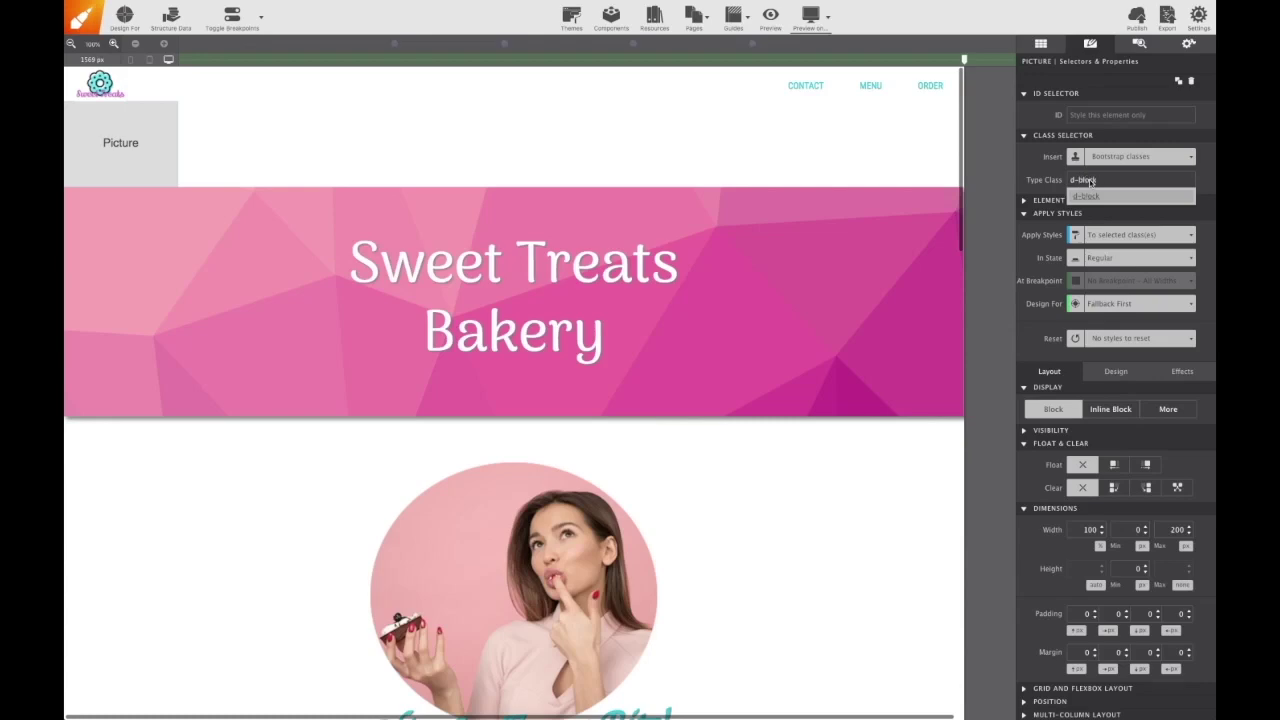
pyautogui.press('Return')
pyautogui.click(1132, 181)
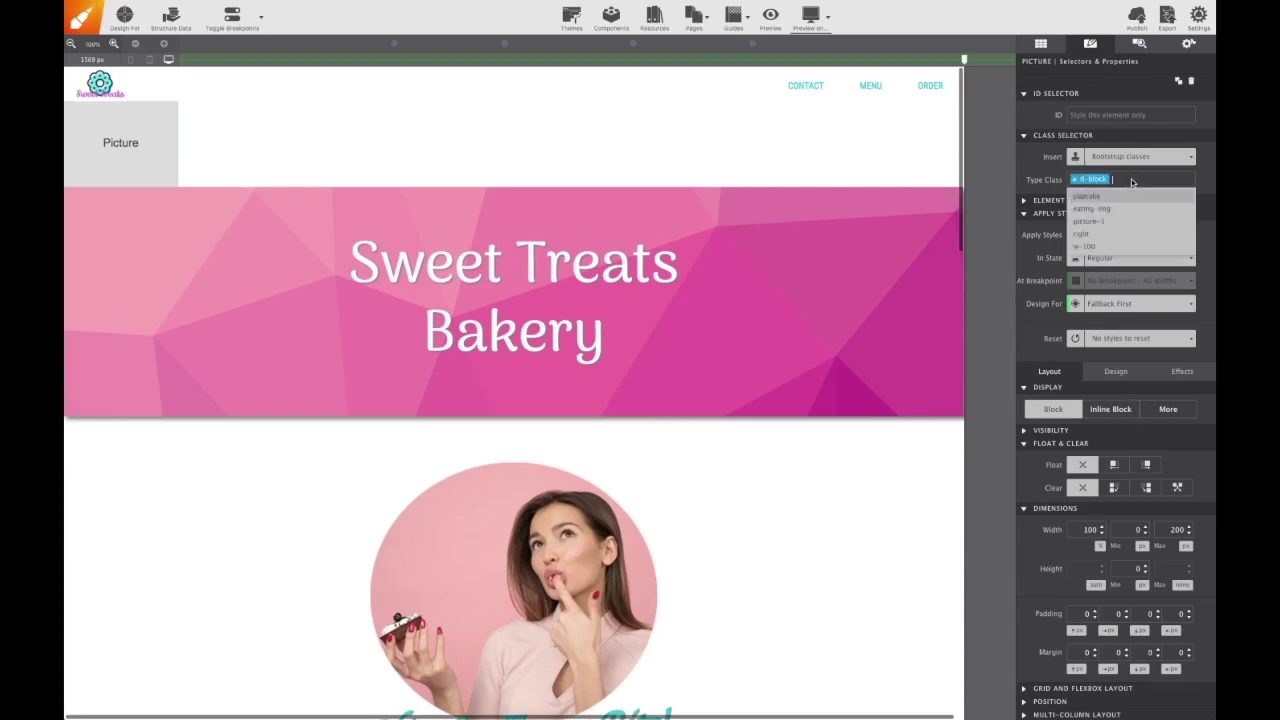
pyautogui.write('w-100')
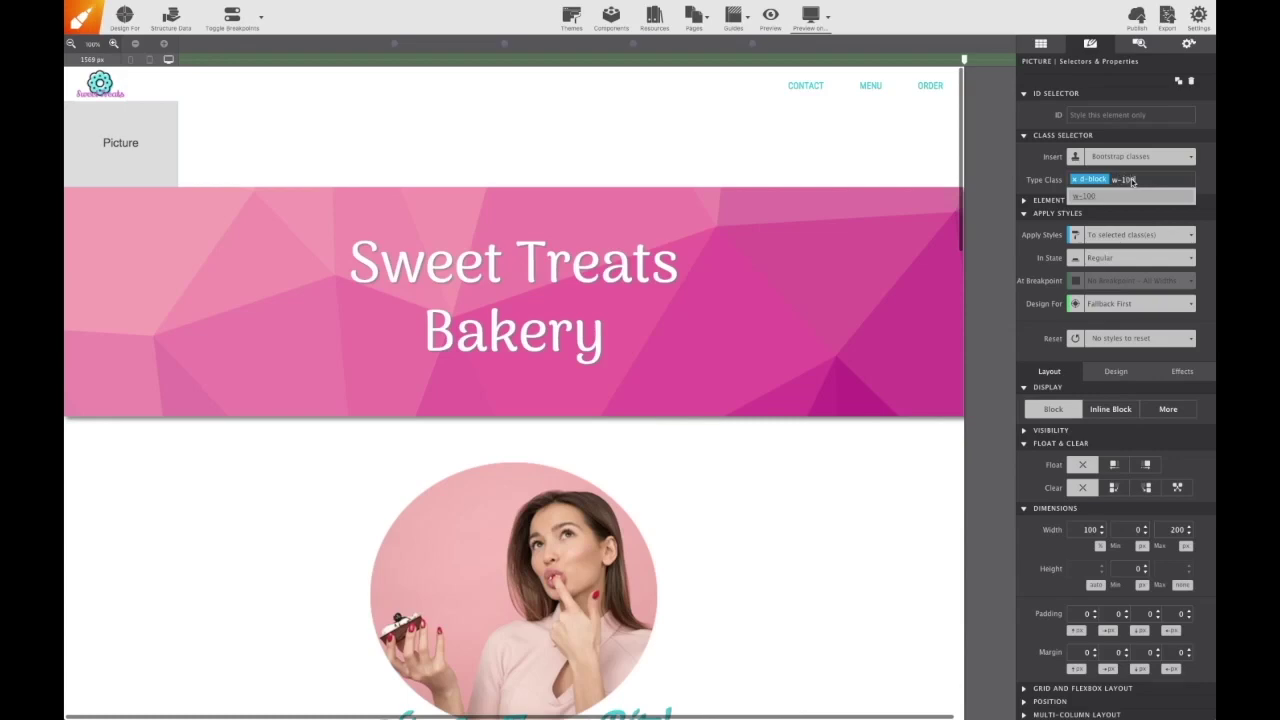
pyautogui.press('Return')
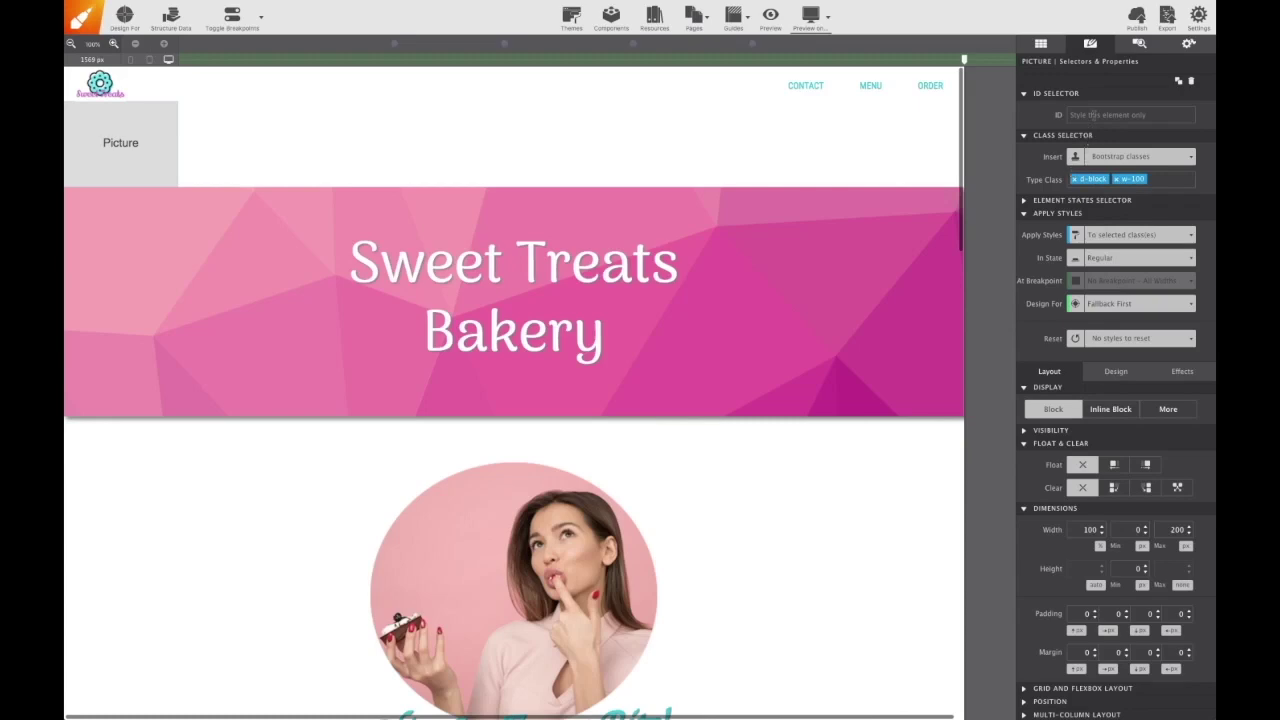
pyautogui.click(1141, 46)
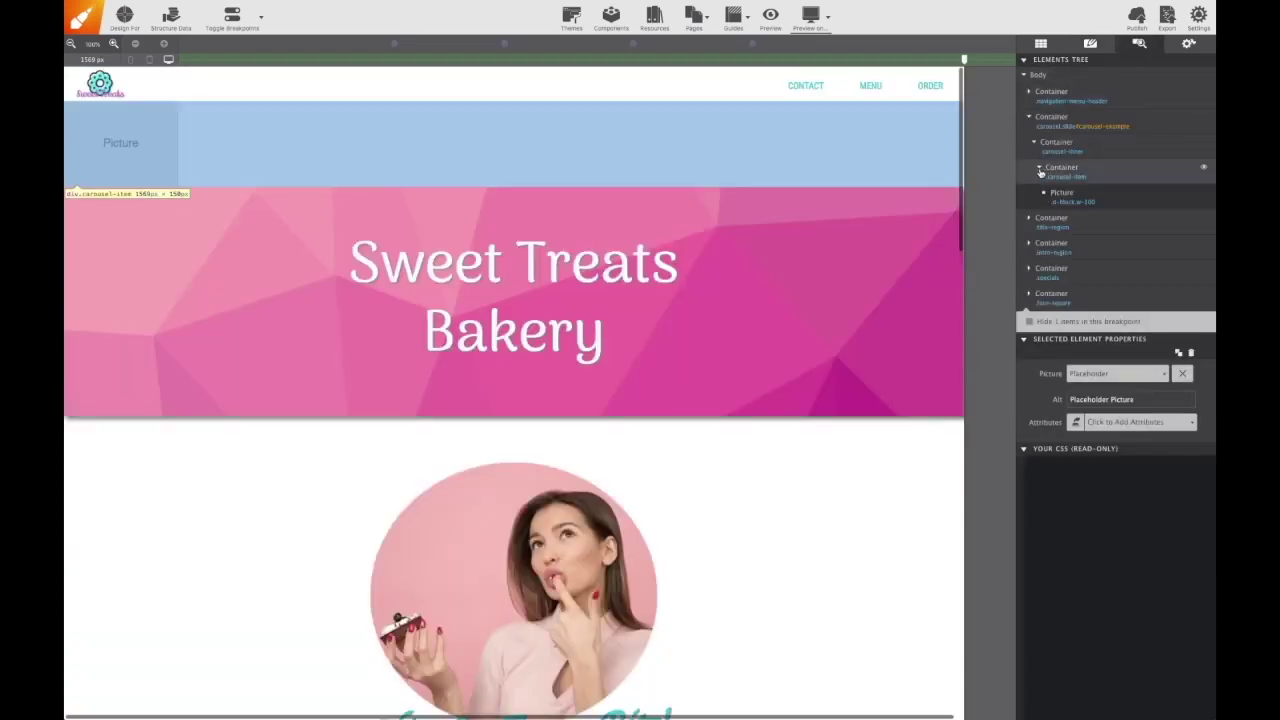
# Step: Duplicate the carousel-item slide twice to make three slides
pyautogui.click(1040, 168)
pyautogui.click(1100, 171)
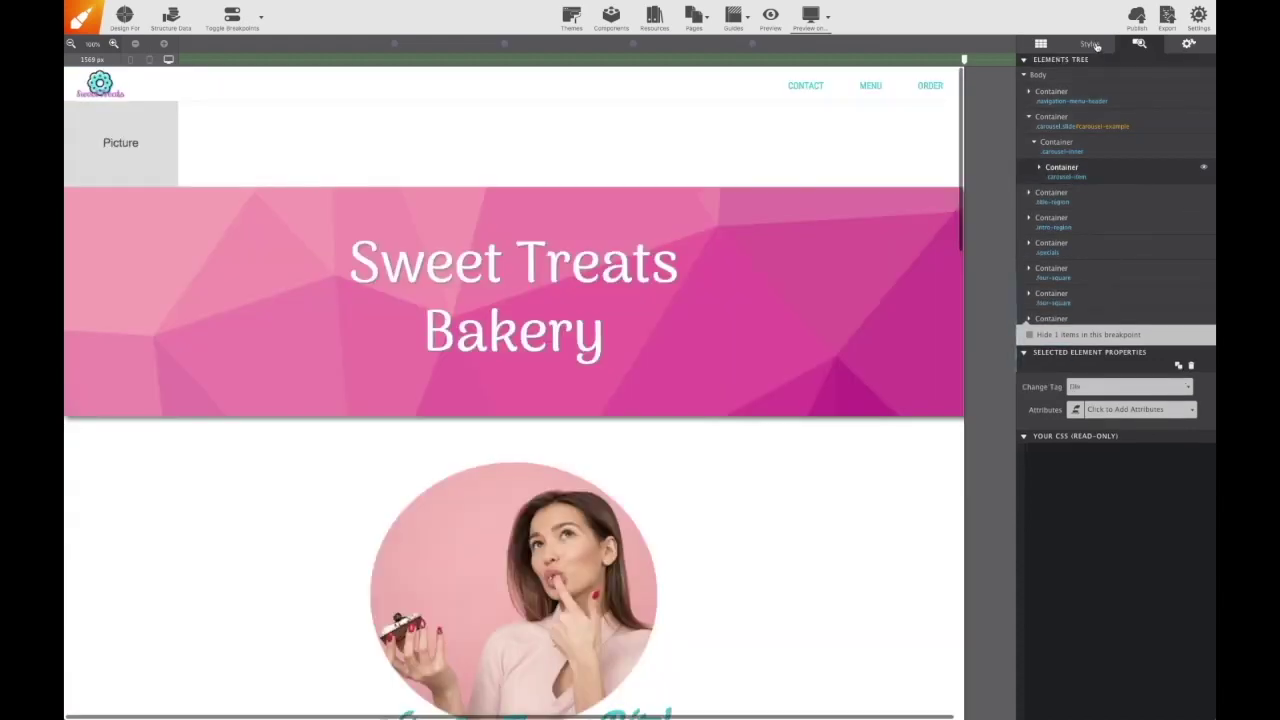
pyautogui.click(1093, 44)
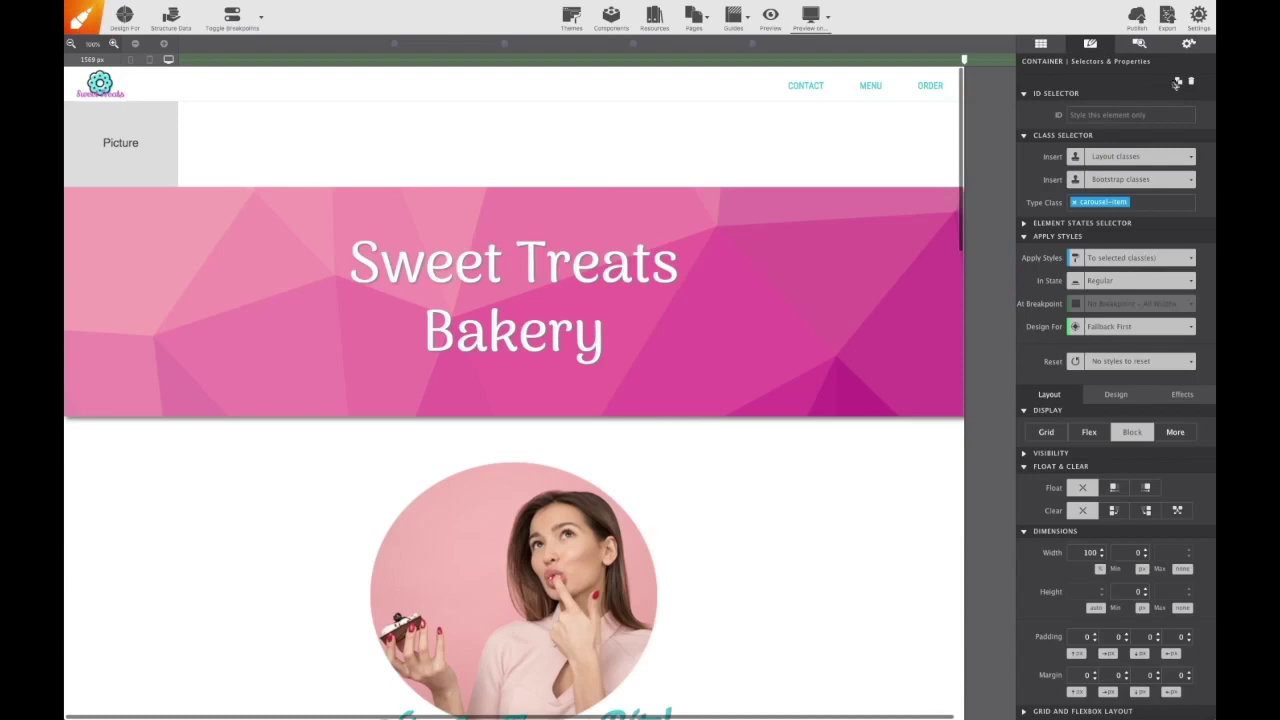
pyautogui.click(1179, 83)
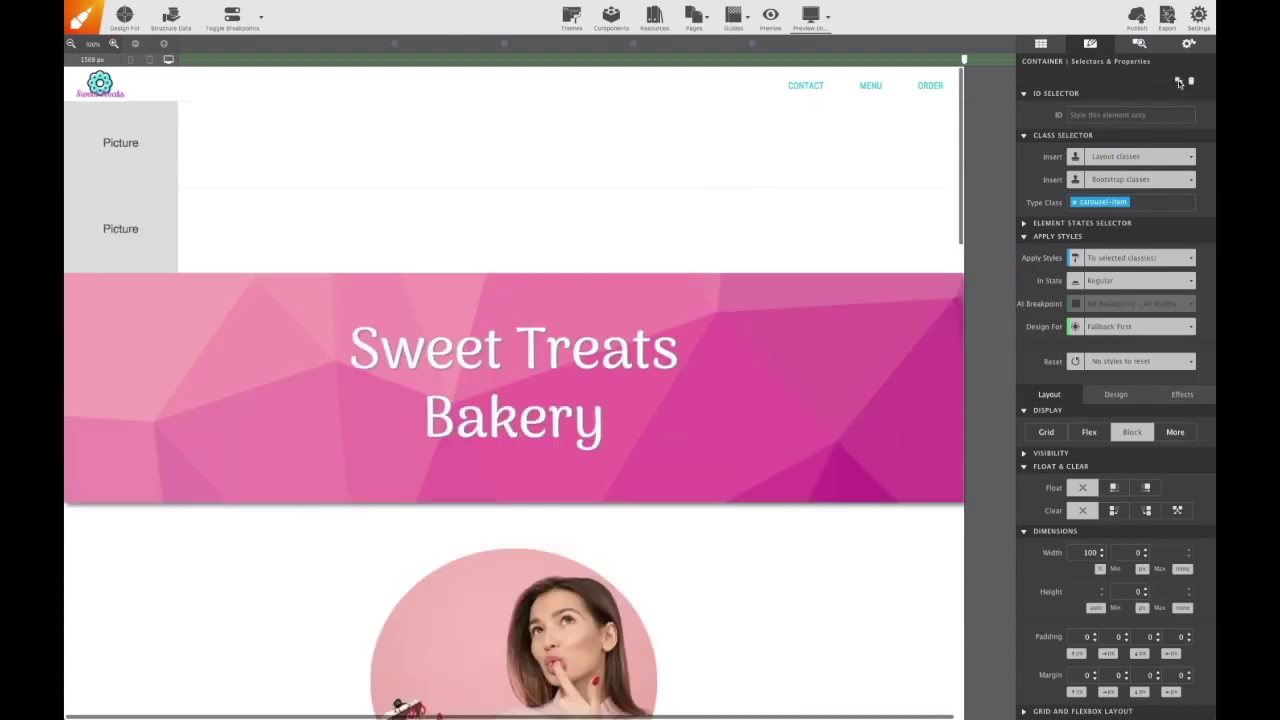
pyautogui.click(1179, 83)
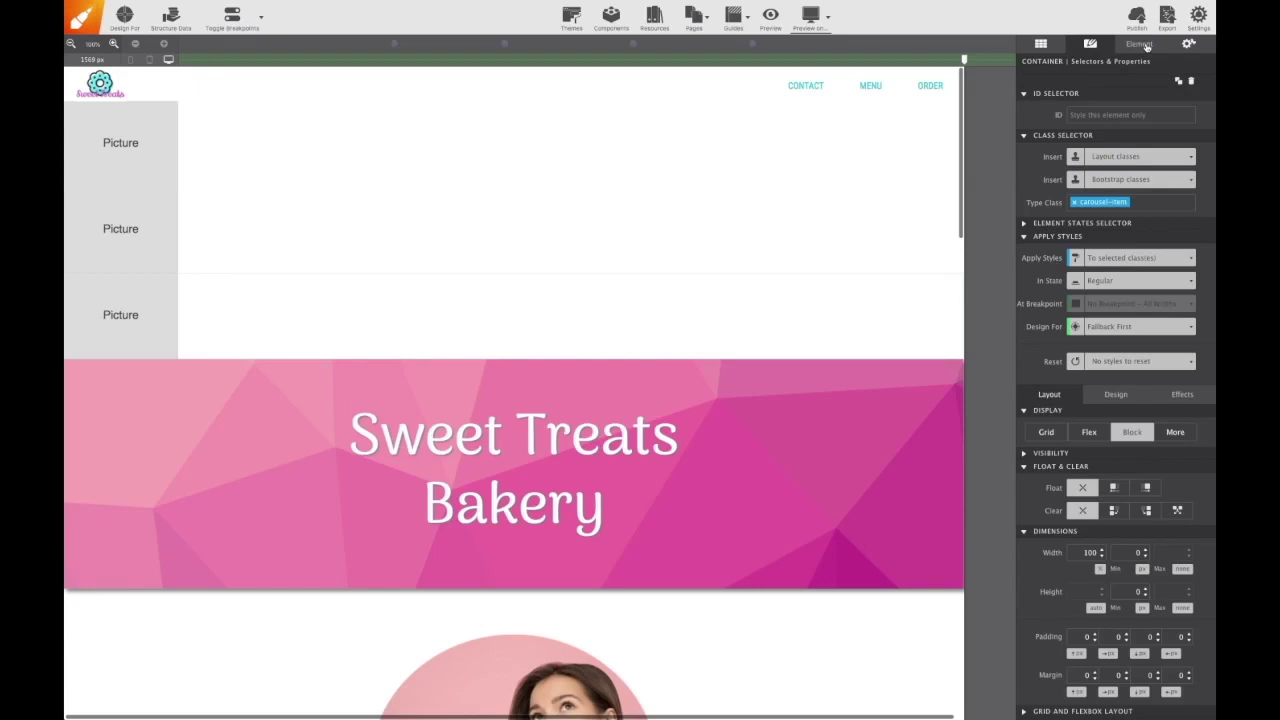
# Step: Select the first slide's picture and open its image source options
pyautogui.click(1146, 45)
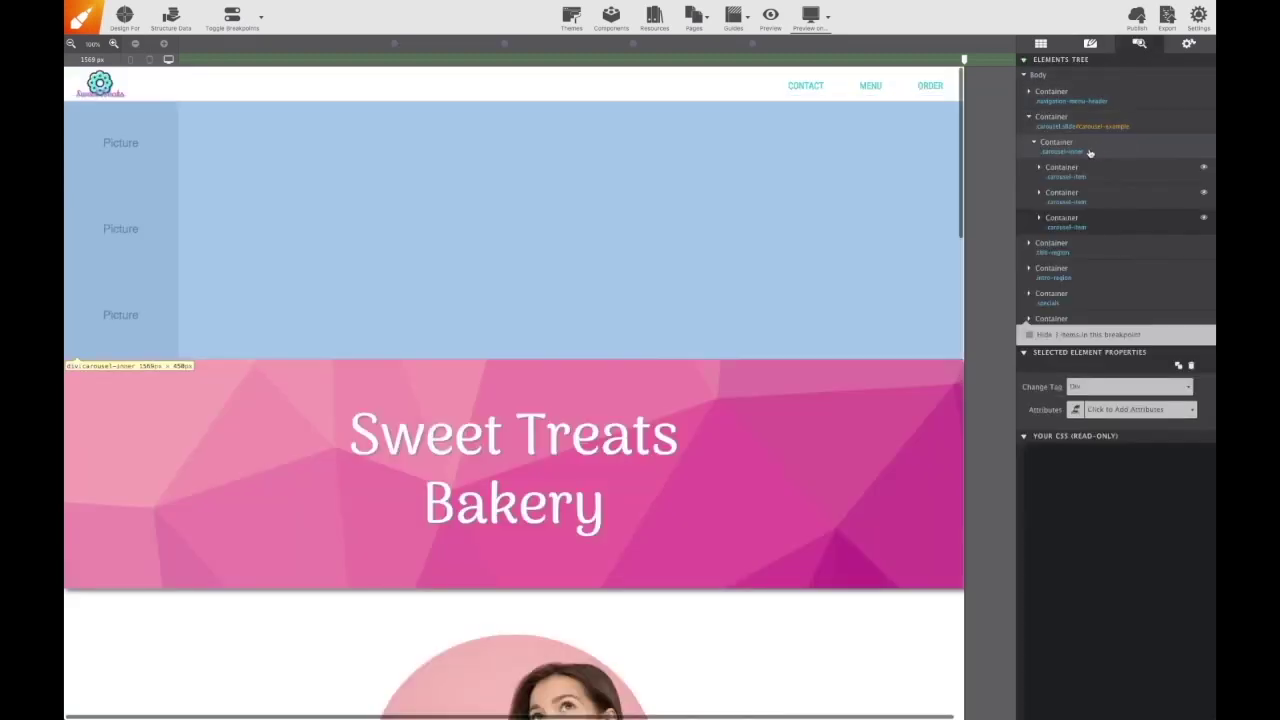
pyautogui.click(1040, 170)
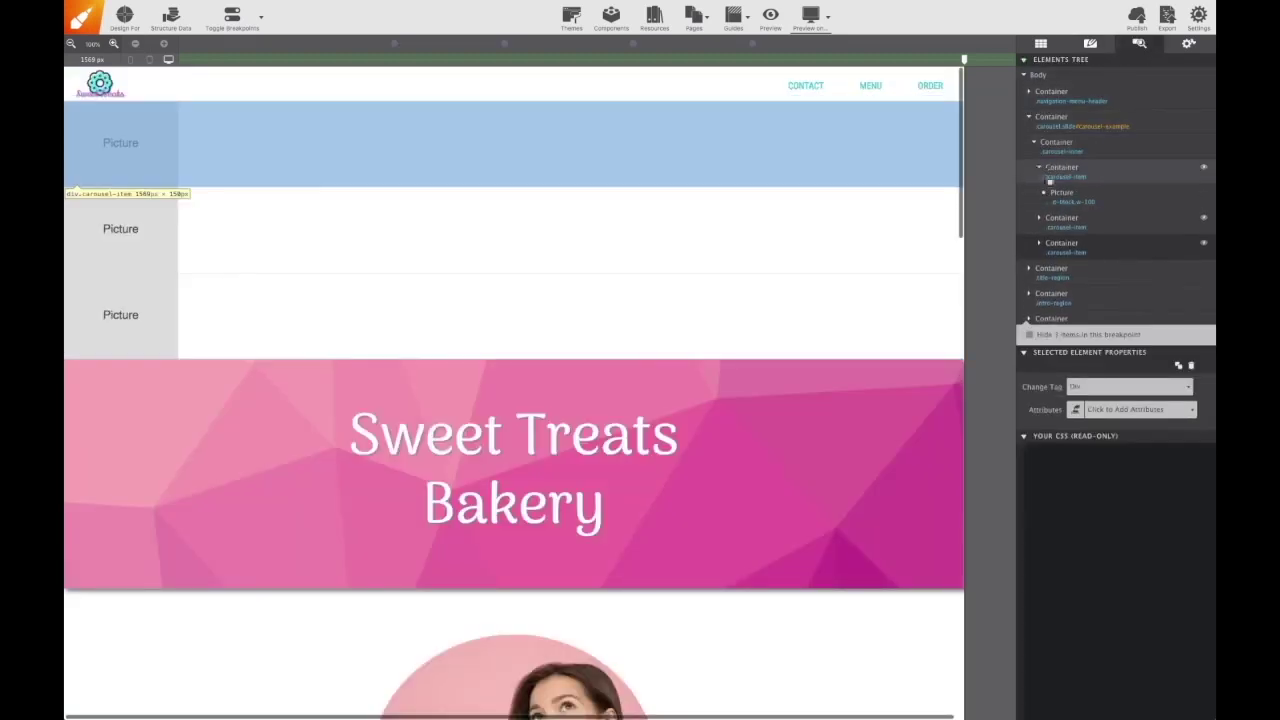
pyautogui.click(1072, 196)
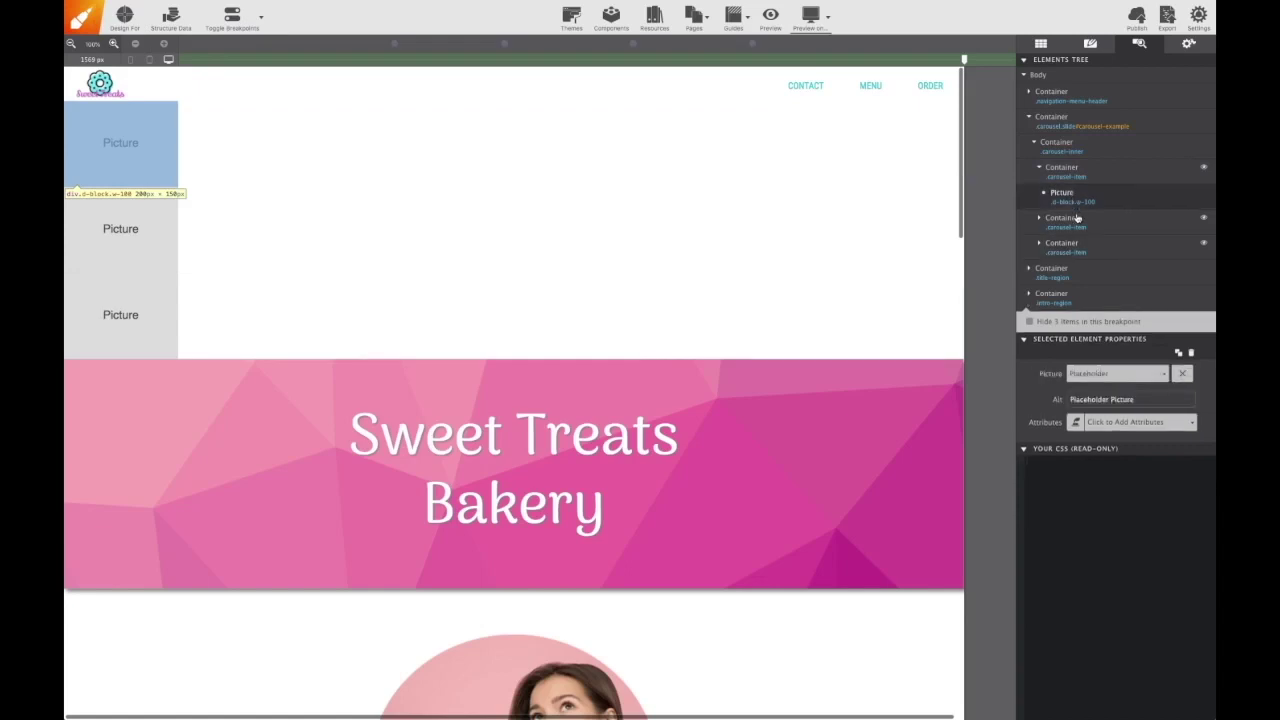
pyautogui.click(1103, 374)
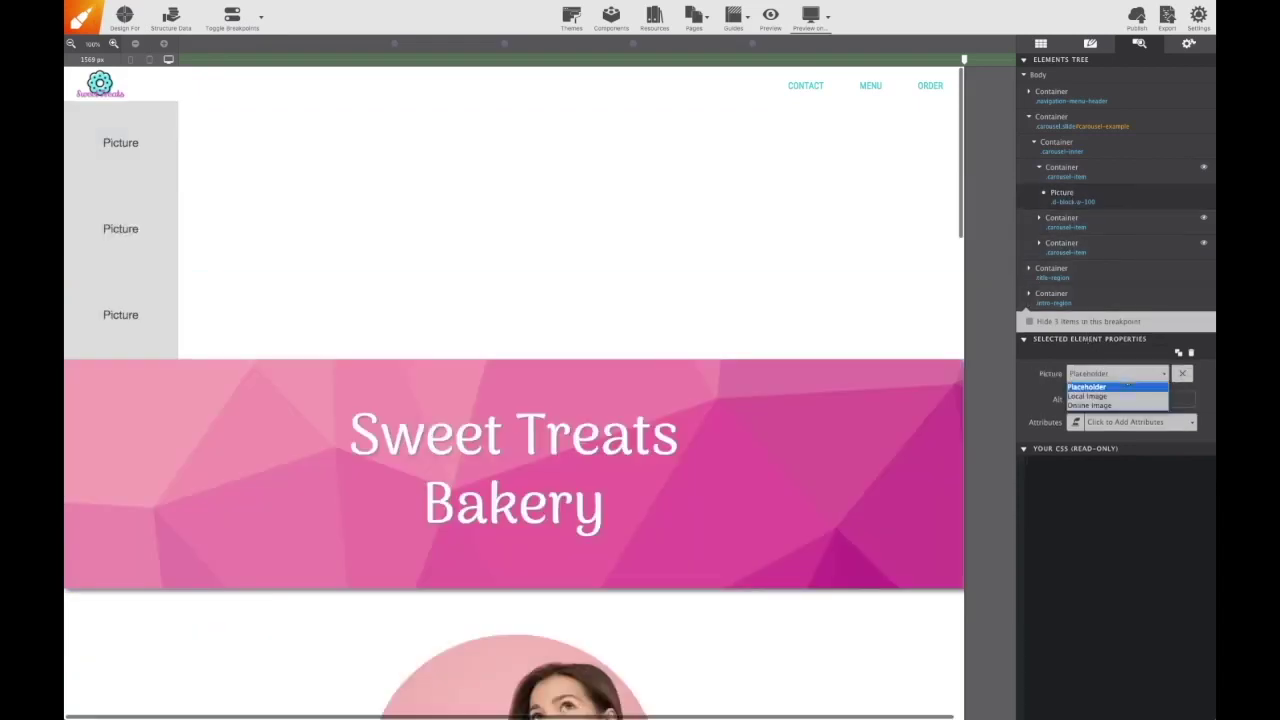
# Step: Switch the picture to a local image and create a carousel-images folder under images
pyautogui.click(1110, 397)
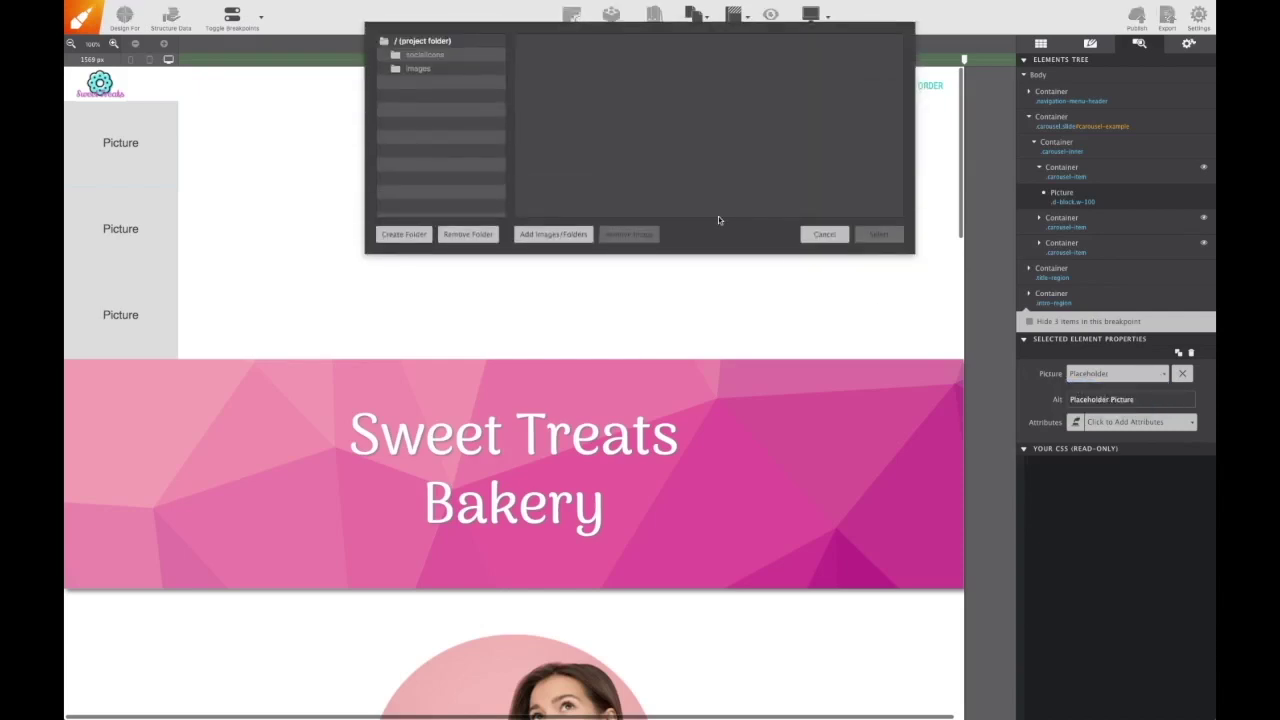
pyautogui.click(436, 70)
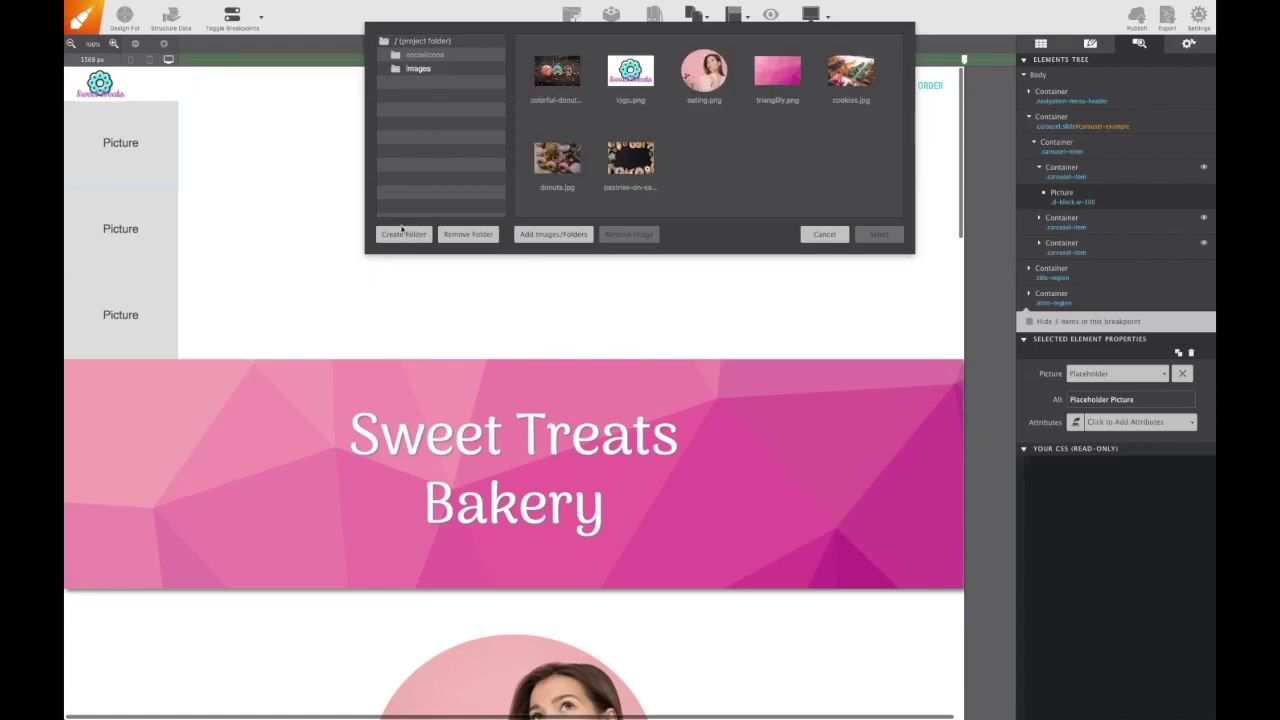
pyautogui.click(403, 233)
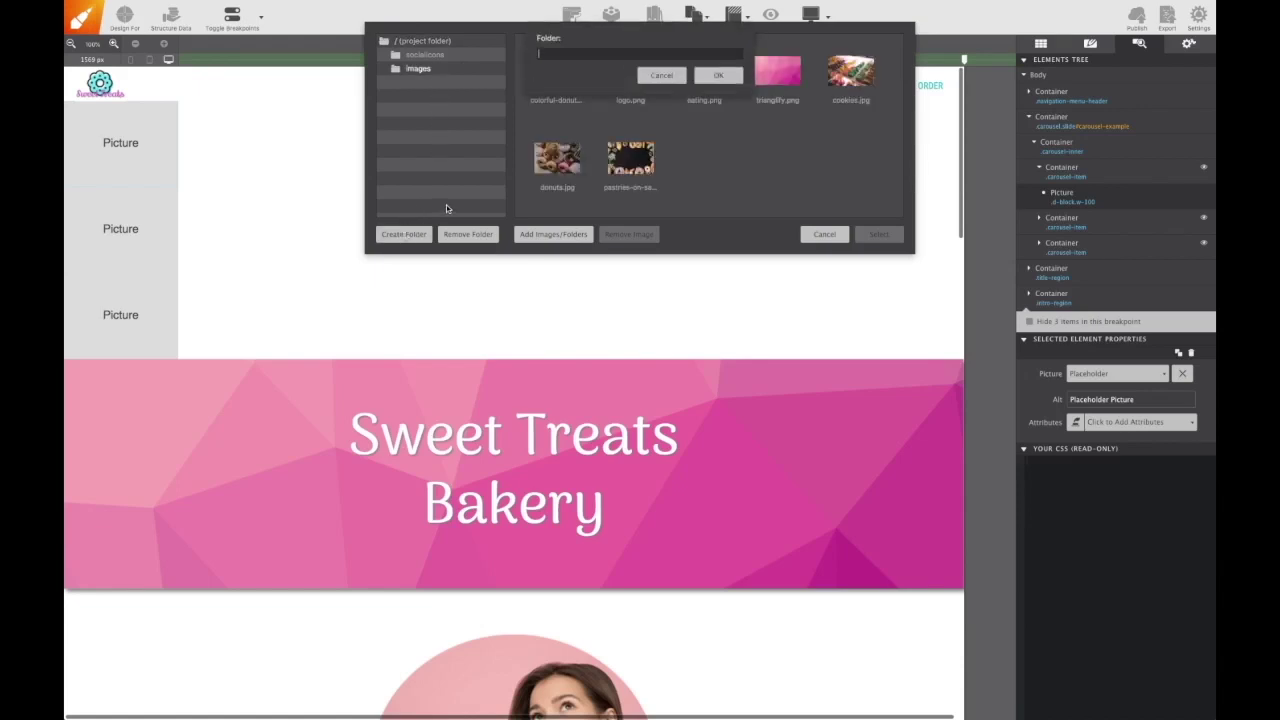
pyautogui.write('carousel-images')
pyautogui.click(717, 77)
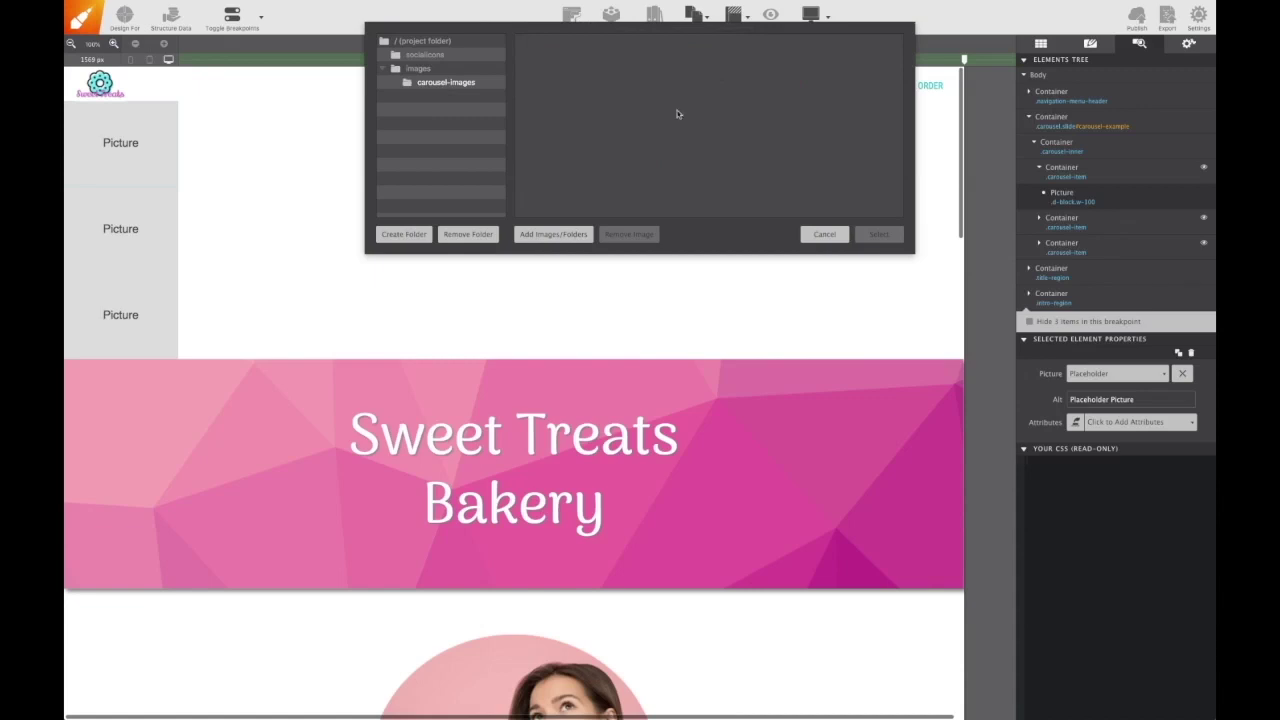
# Step: Import the three bakery-gallery photos and assign colorful-donuts.jpg to the first slide
pyautogui.click(552, 238)
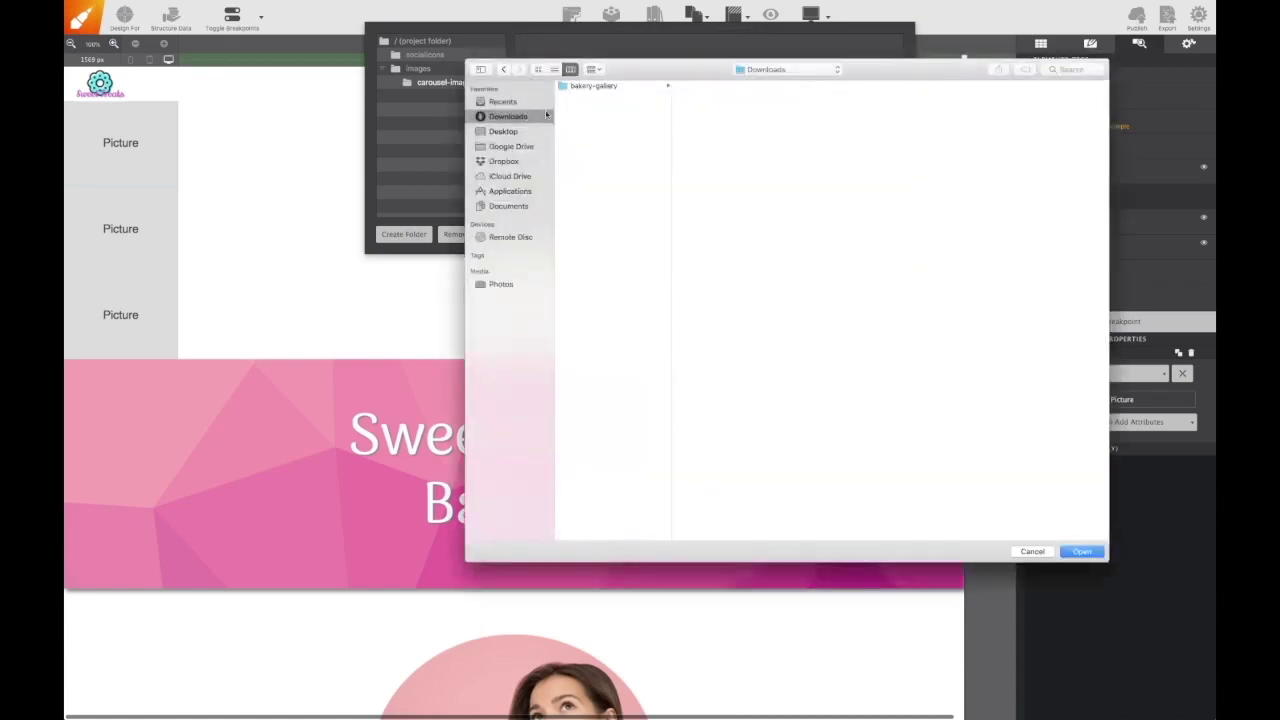
pyautogui.click(605, 87)
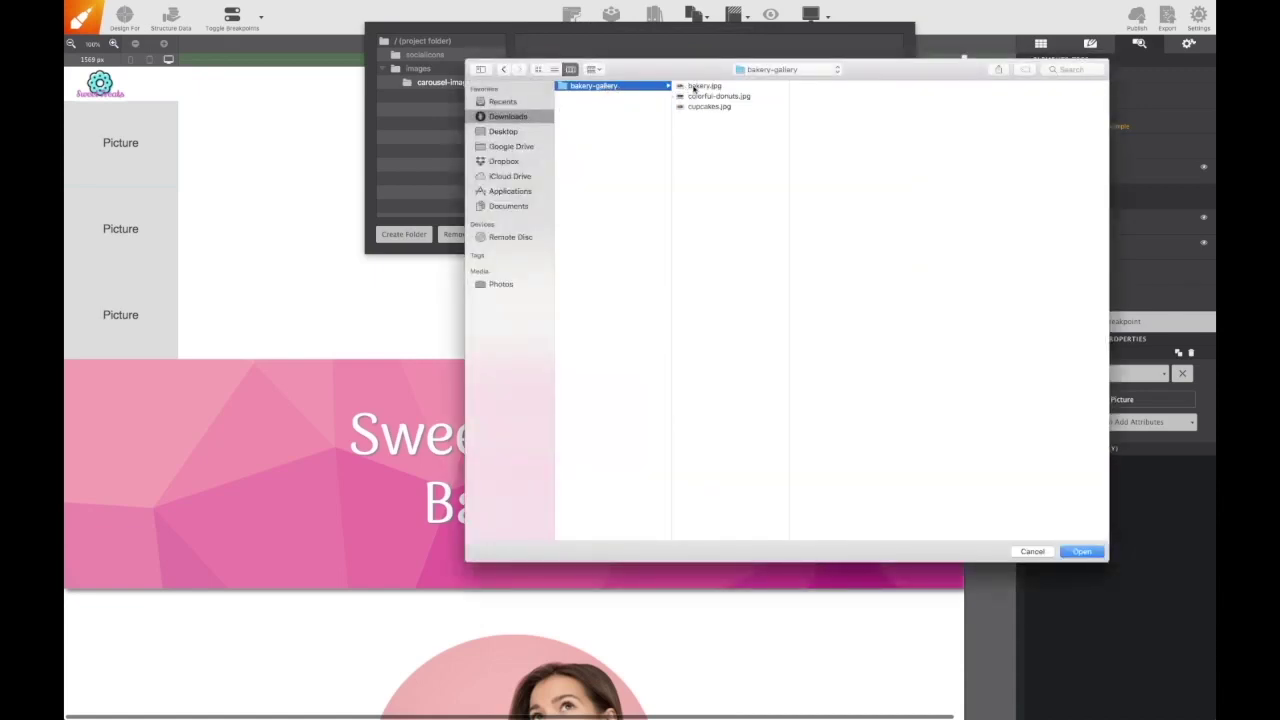
pyautogui.moveTo(693, 88); pyautogui.dragTo(700, 107)
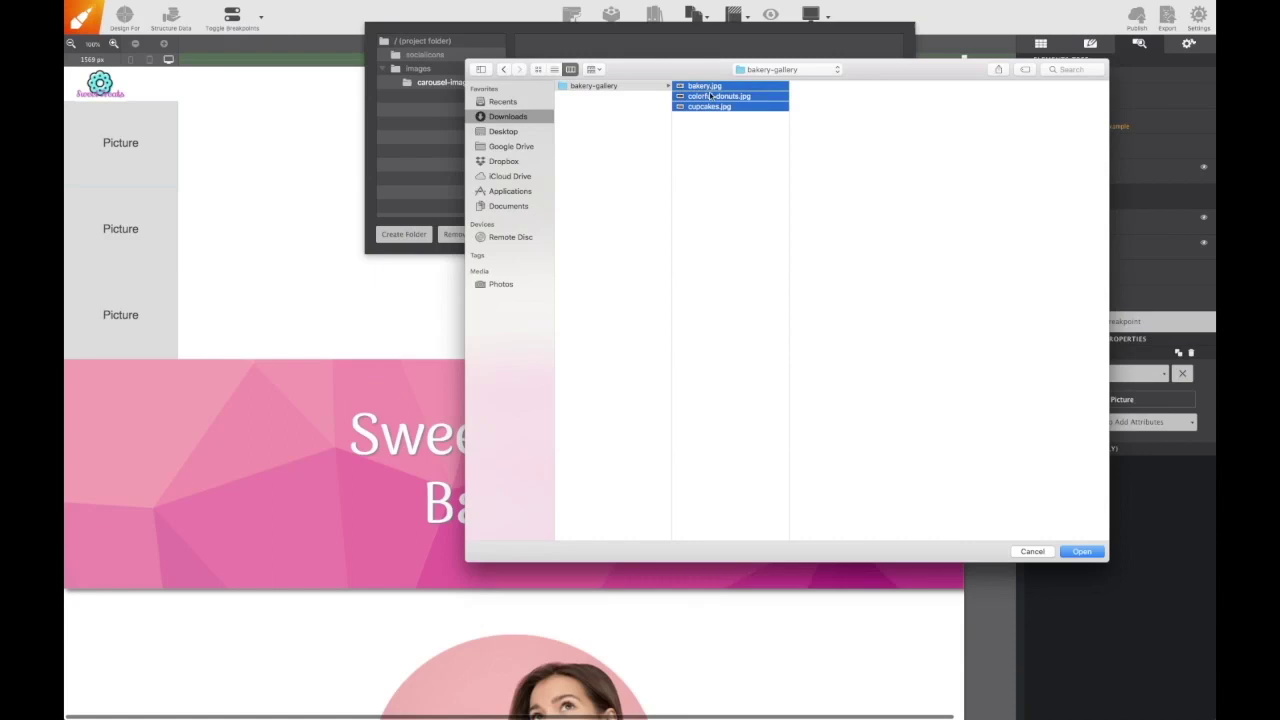
pyautogui.click(1095, 558)
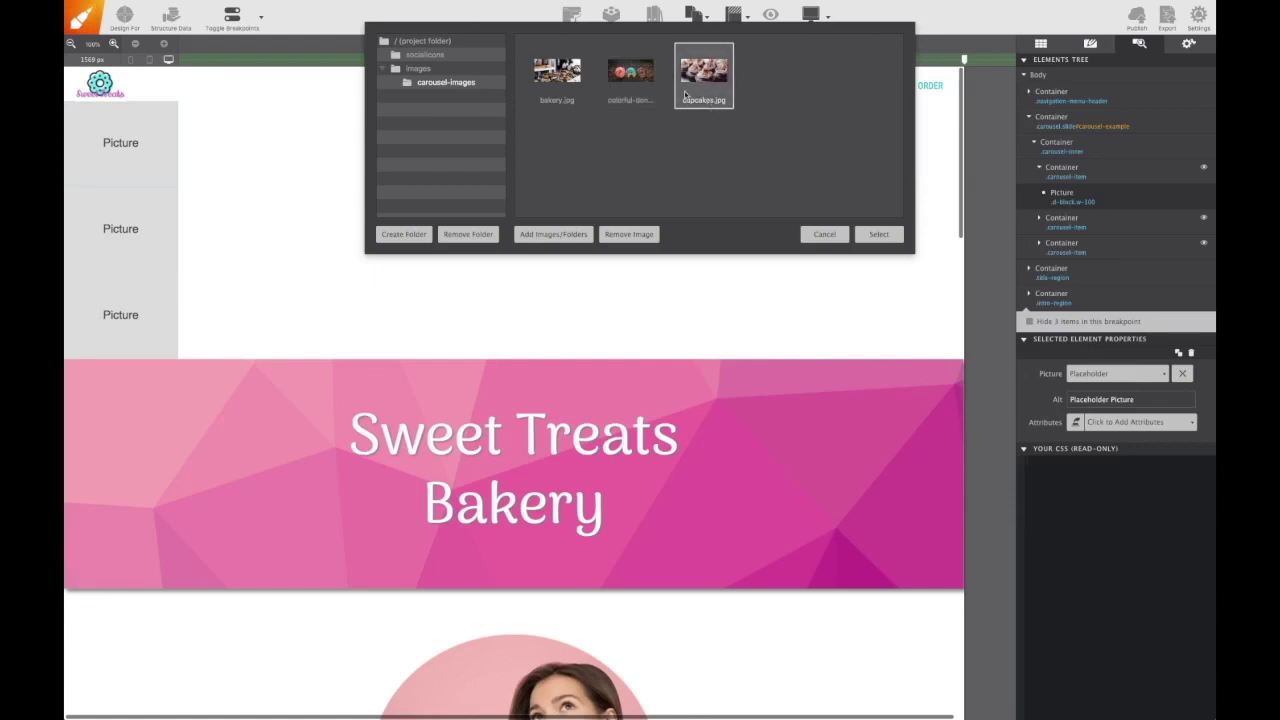
pyautogui.click(630, 72)
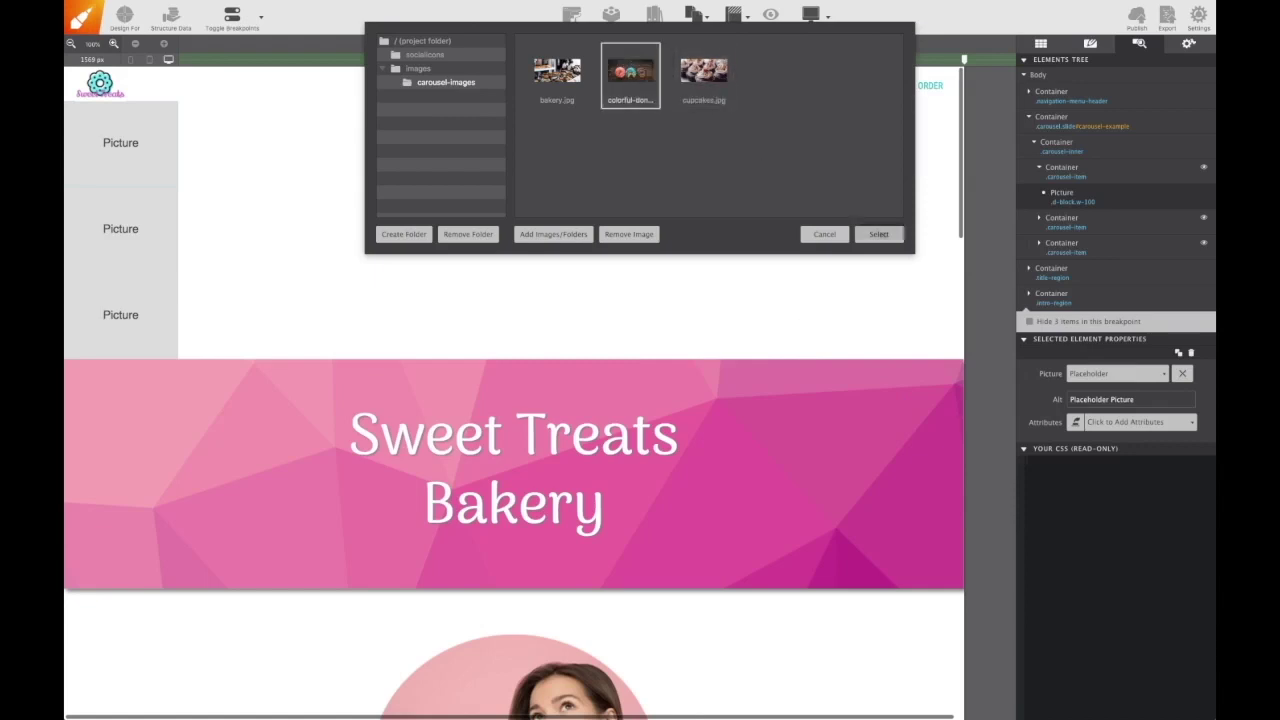
pyautogui.click(878, 234)
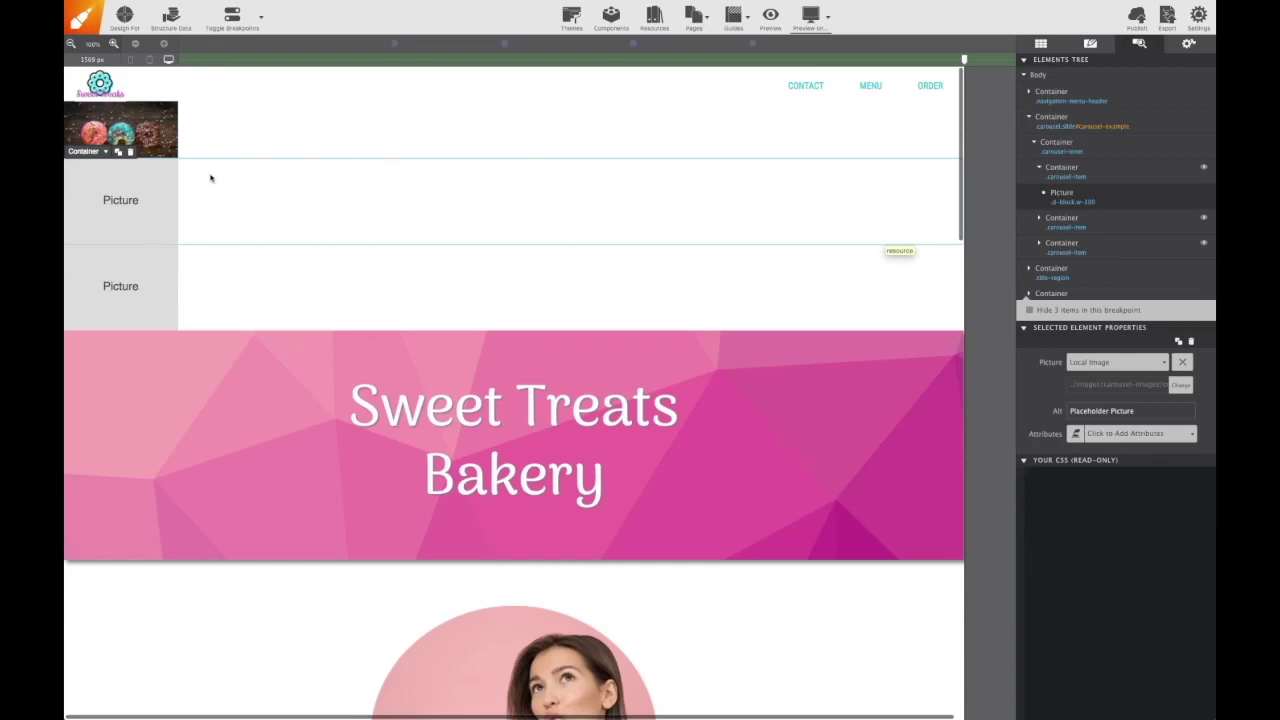
# Step: Set the second slide's picture to the local image bakery.jpg, then show its style settings
pyautogui.click(147, 190)
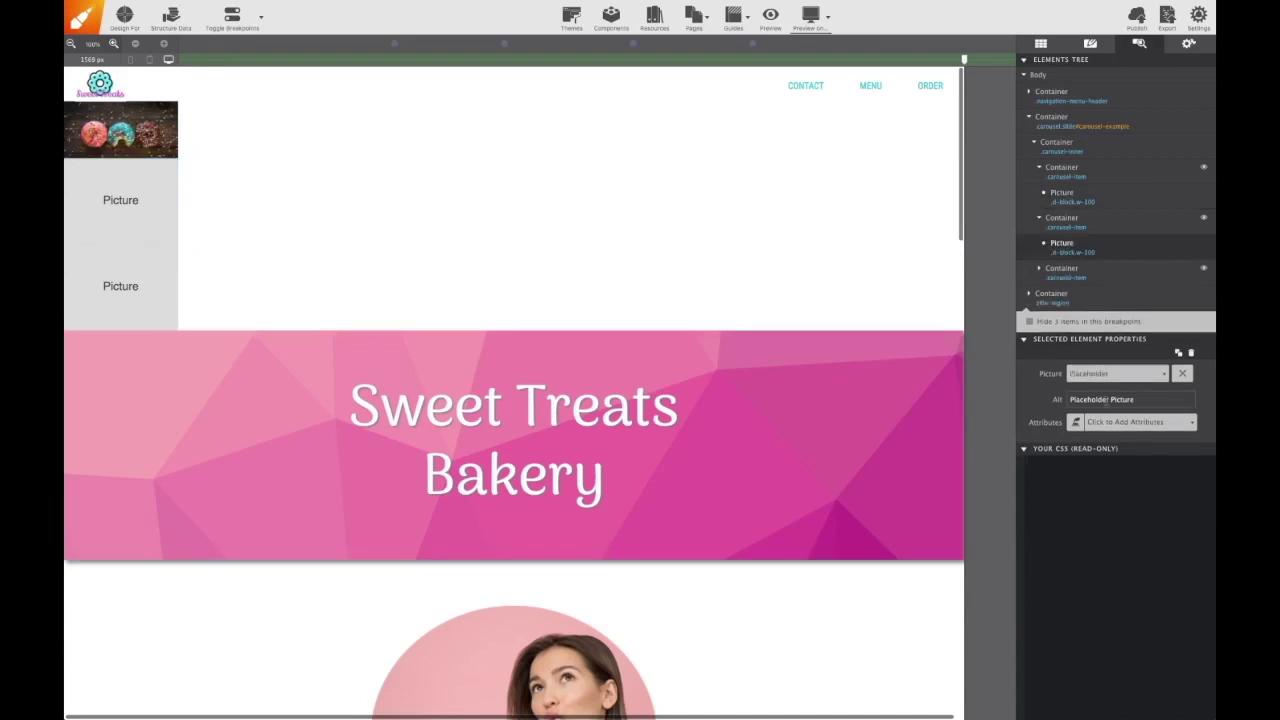
pyautogui.click(1127, 375)
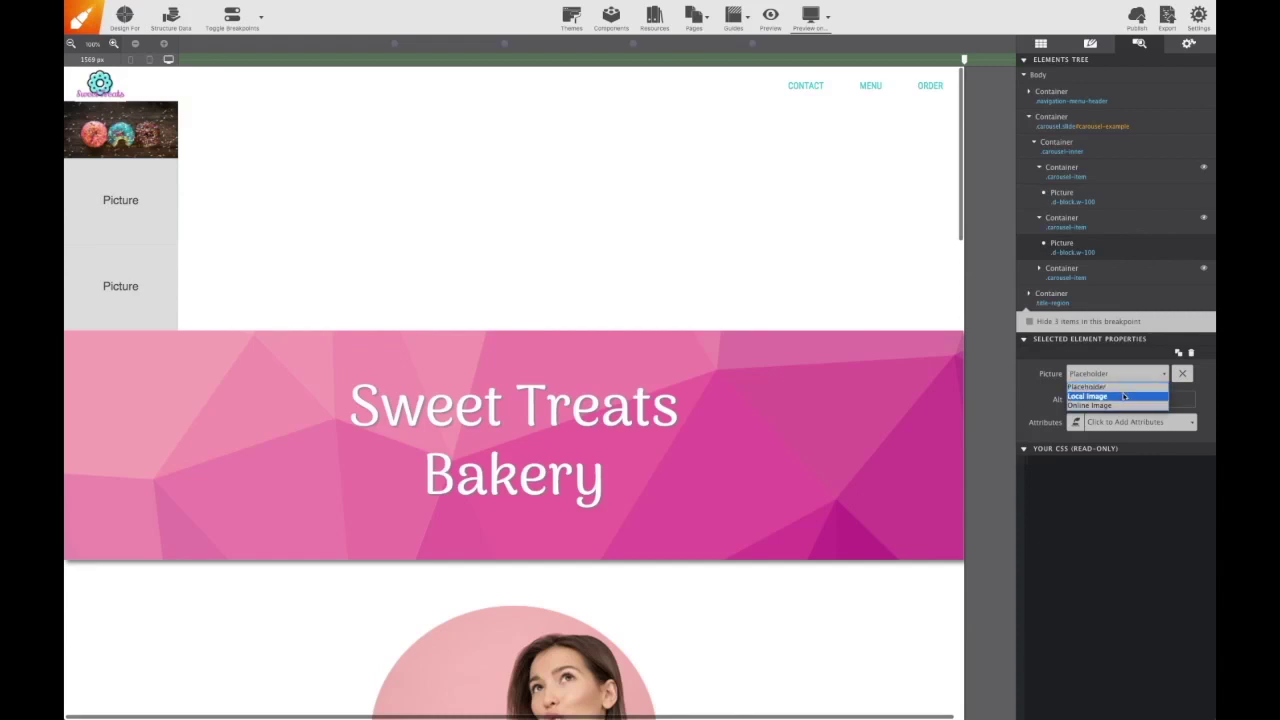
pyautogui.click(1119, 396)
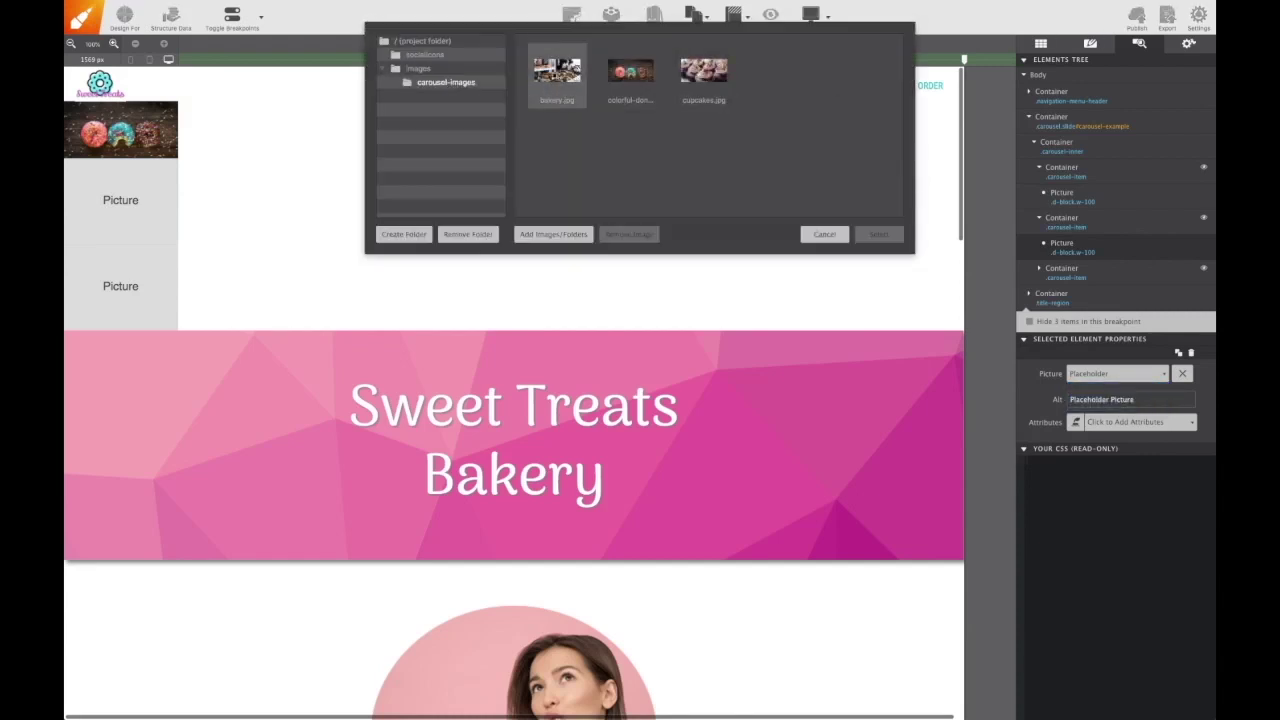
pyautogui.click(557, 72)
pyautogui.click(878, 234)
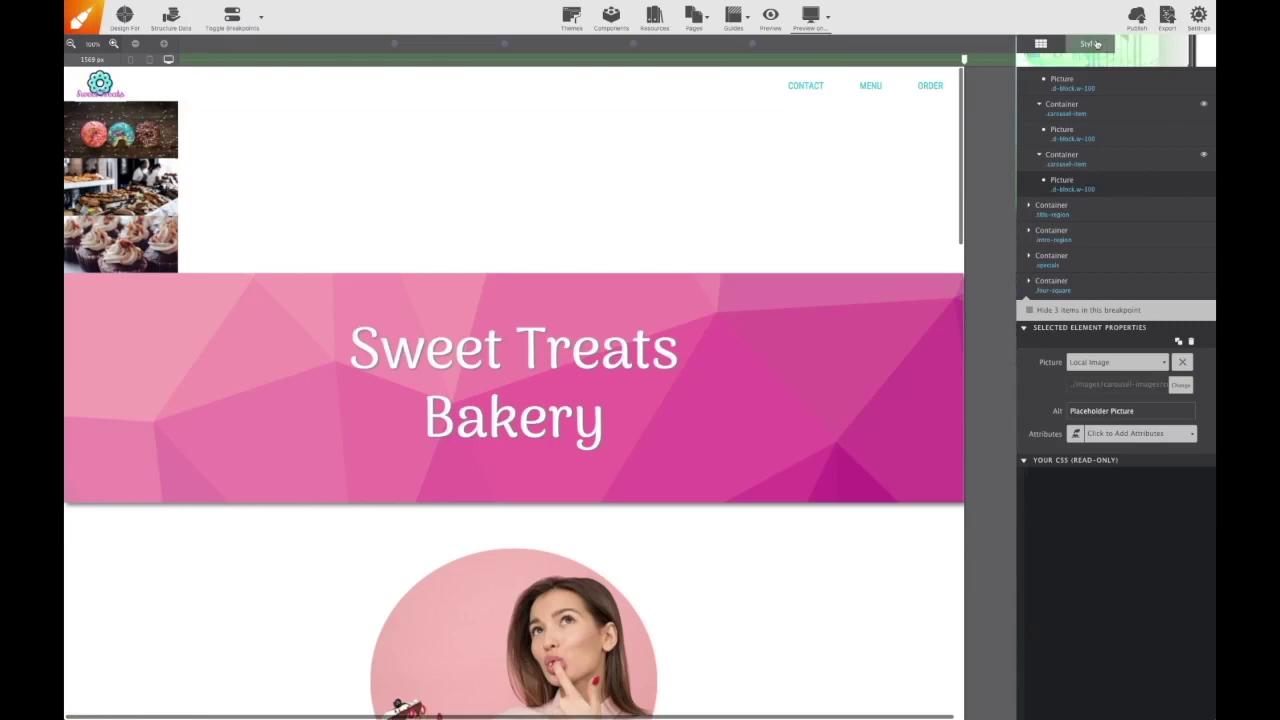
pyautogui.click(1090, 44)
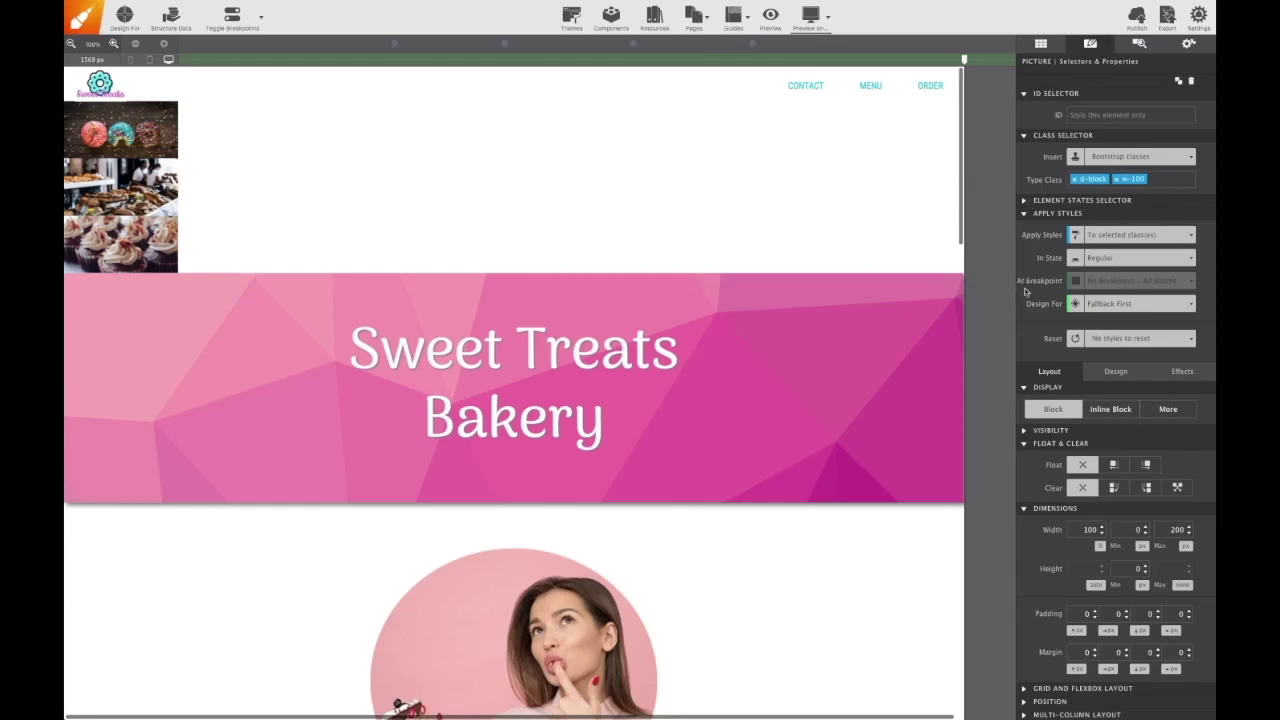
# Step: Change the carousel images' Max width from 200 px to none and check the full-width photos
pyautogui.scroll(-1, 1033, 372)
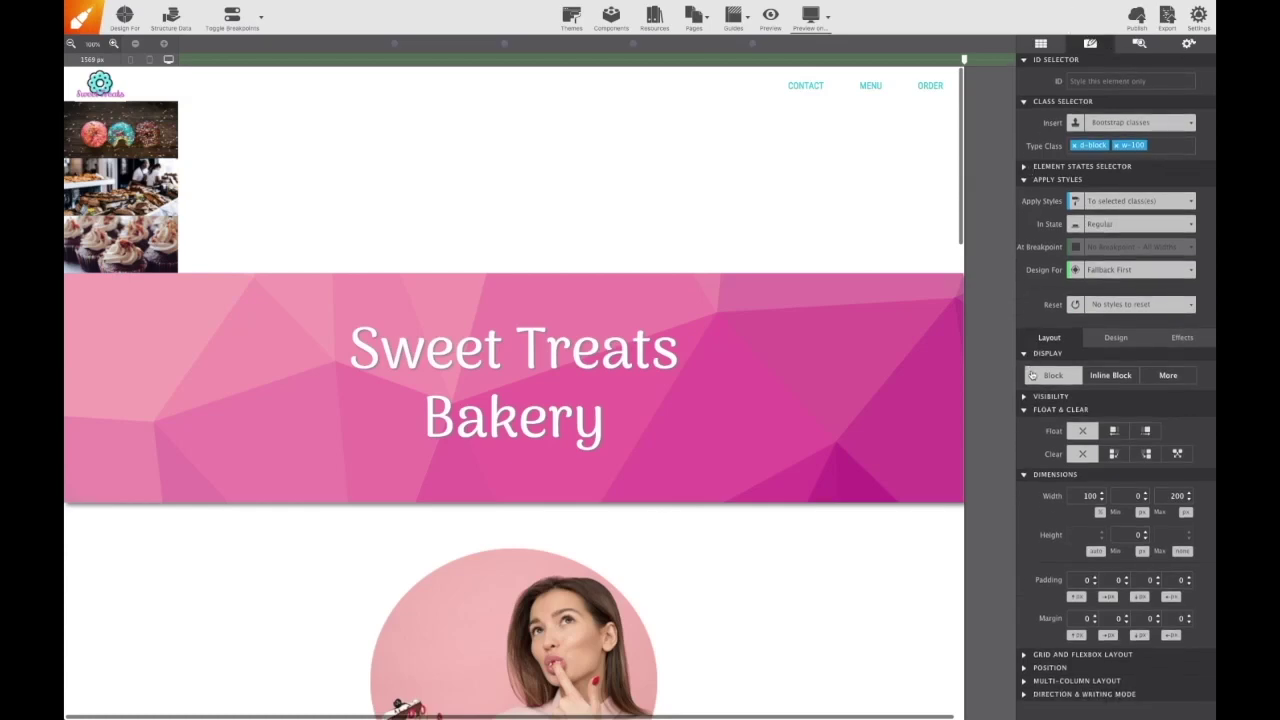
pyautogui.click(1185, 511)
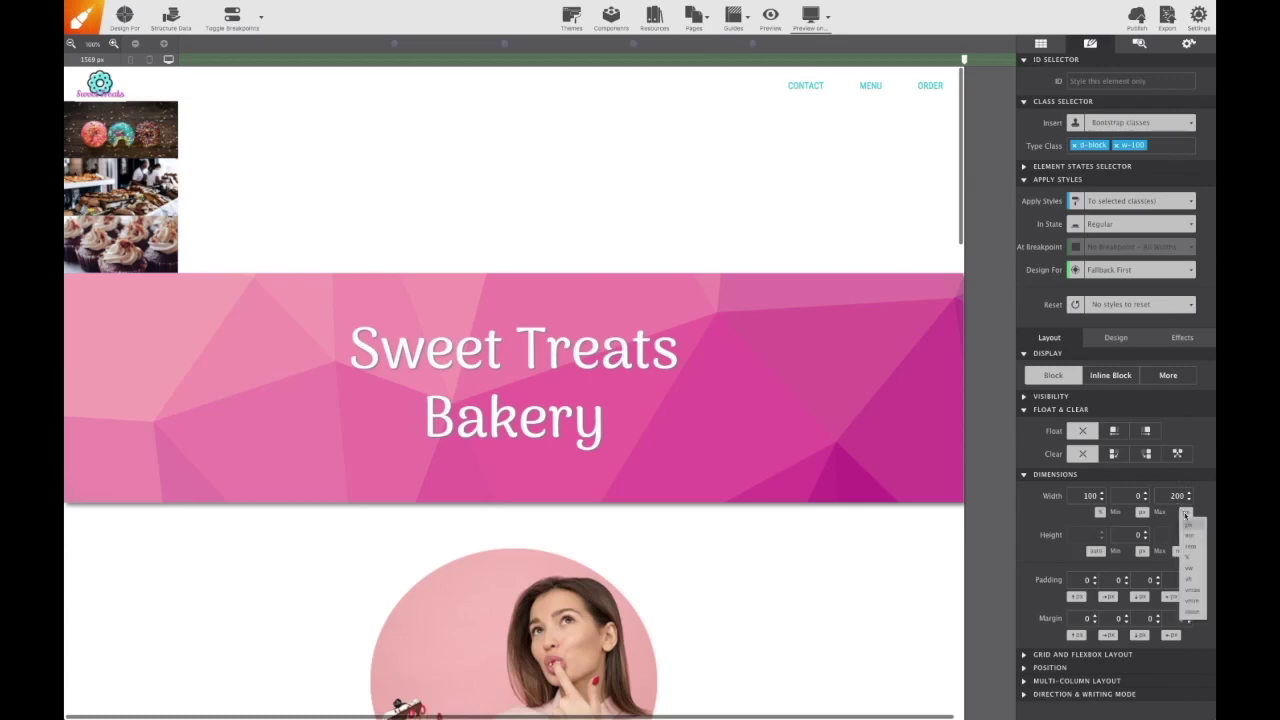
pyautogui.click(1192, 613)
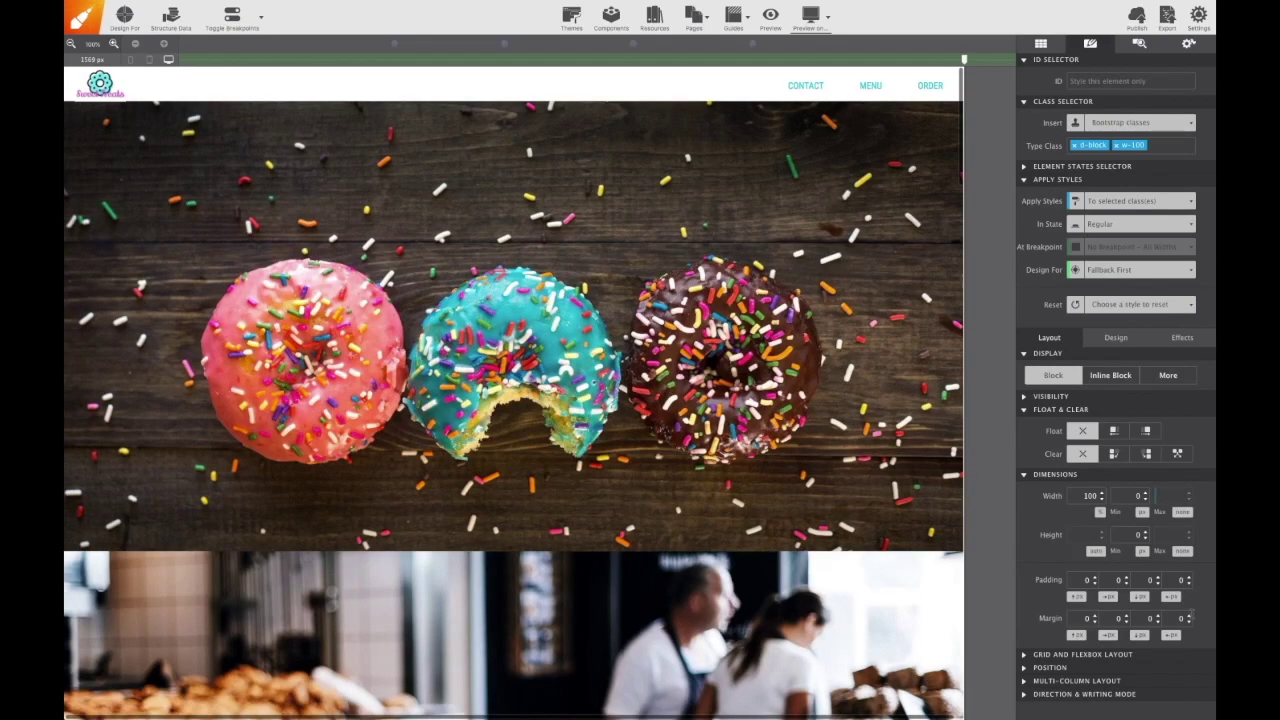
pyautogui.scroll(-7, 691, 438)
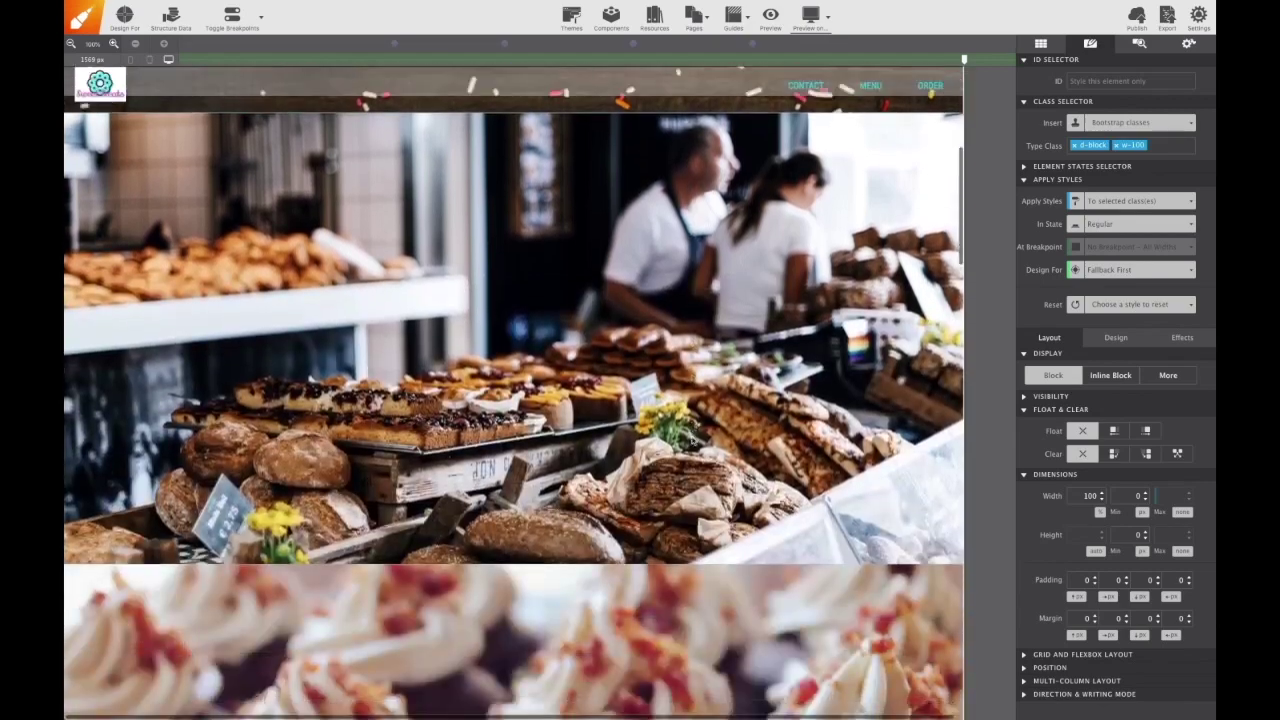
pyautogui.scroll(-5, 691, 438)
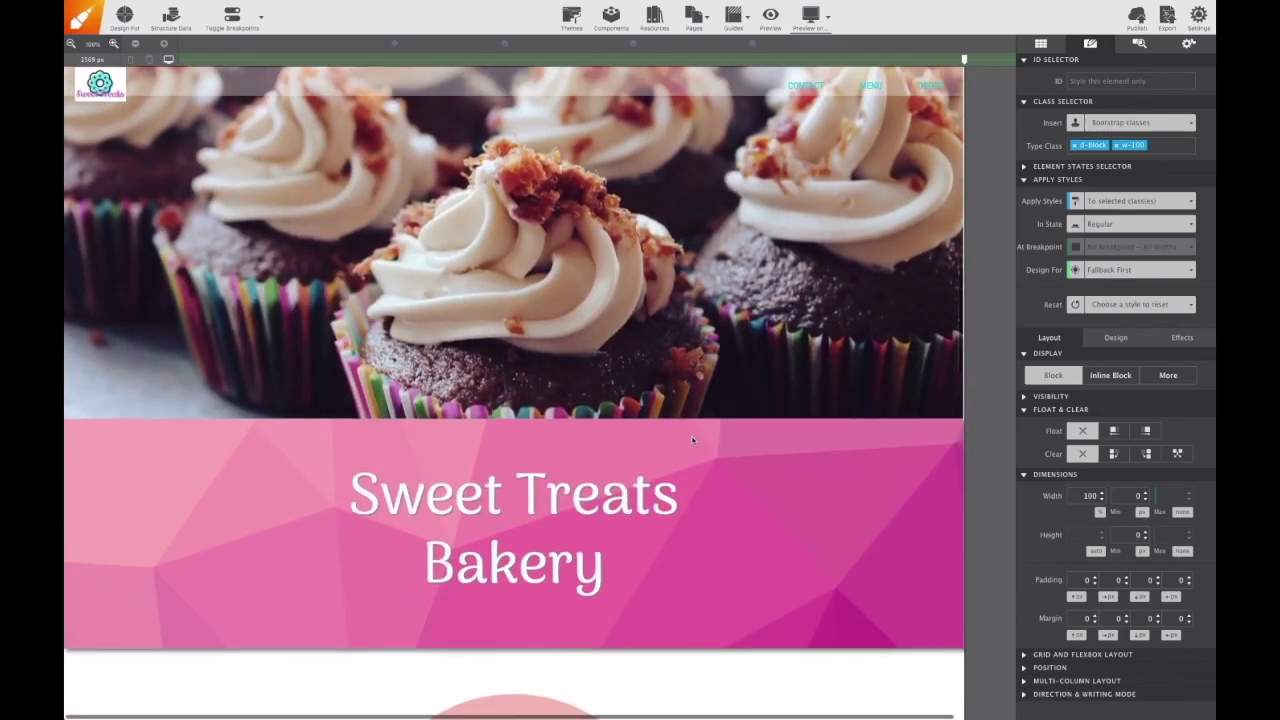
pyautogui.scroll(6, 691, 438)
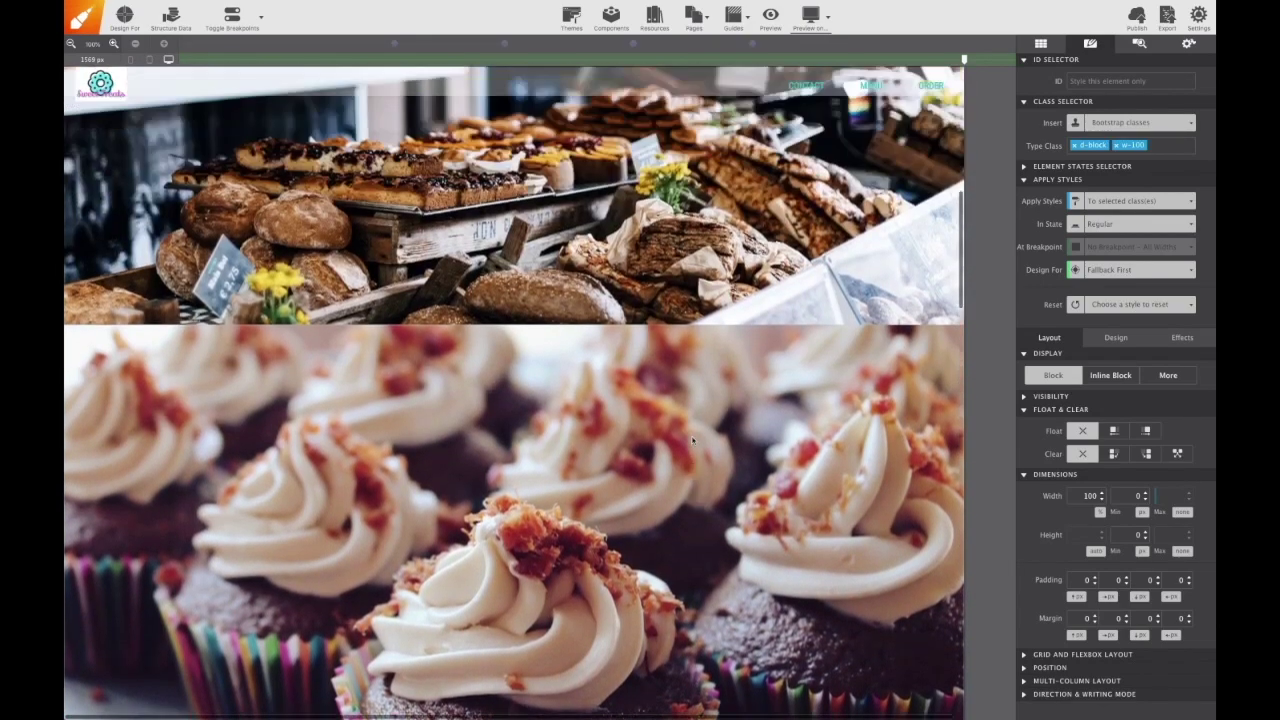
pyautogui.scroll(5, 693, 438)
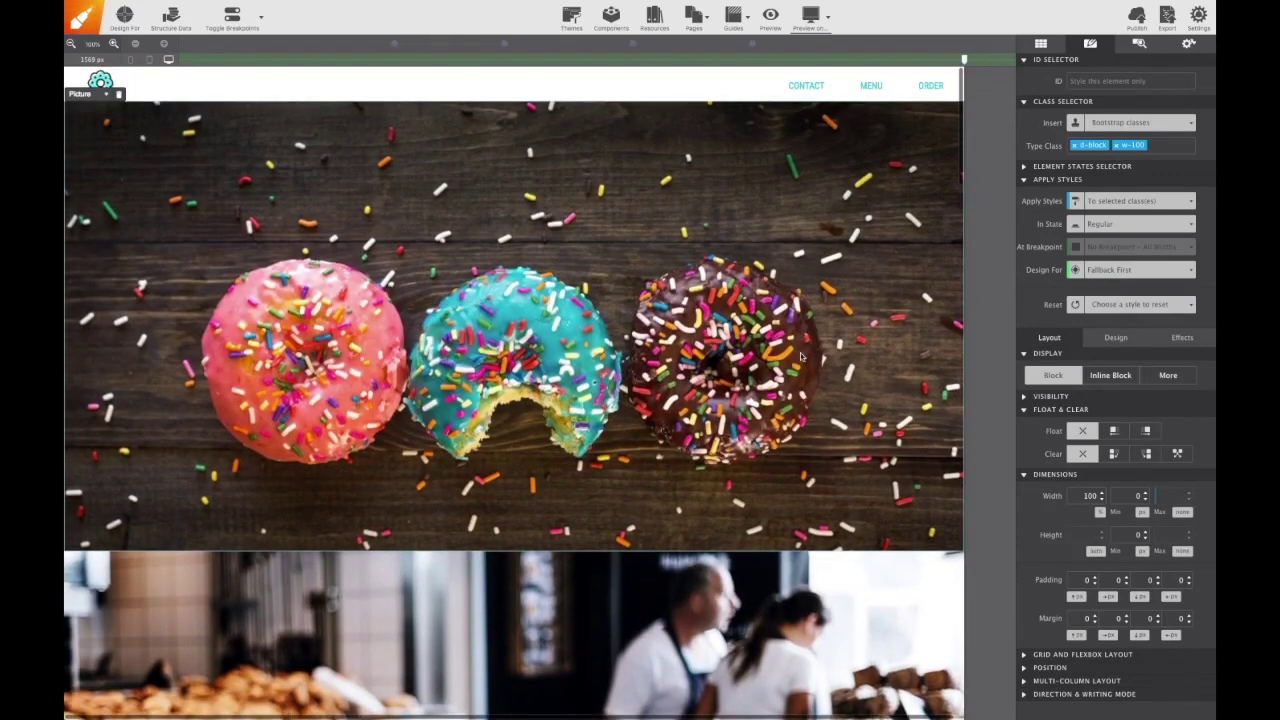
# Step: Hide the third and second carousel slides in the Elements Tree
pyautogui.click(1147, 46)
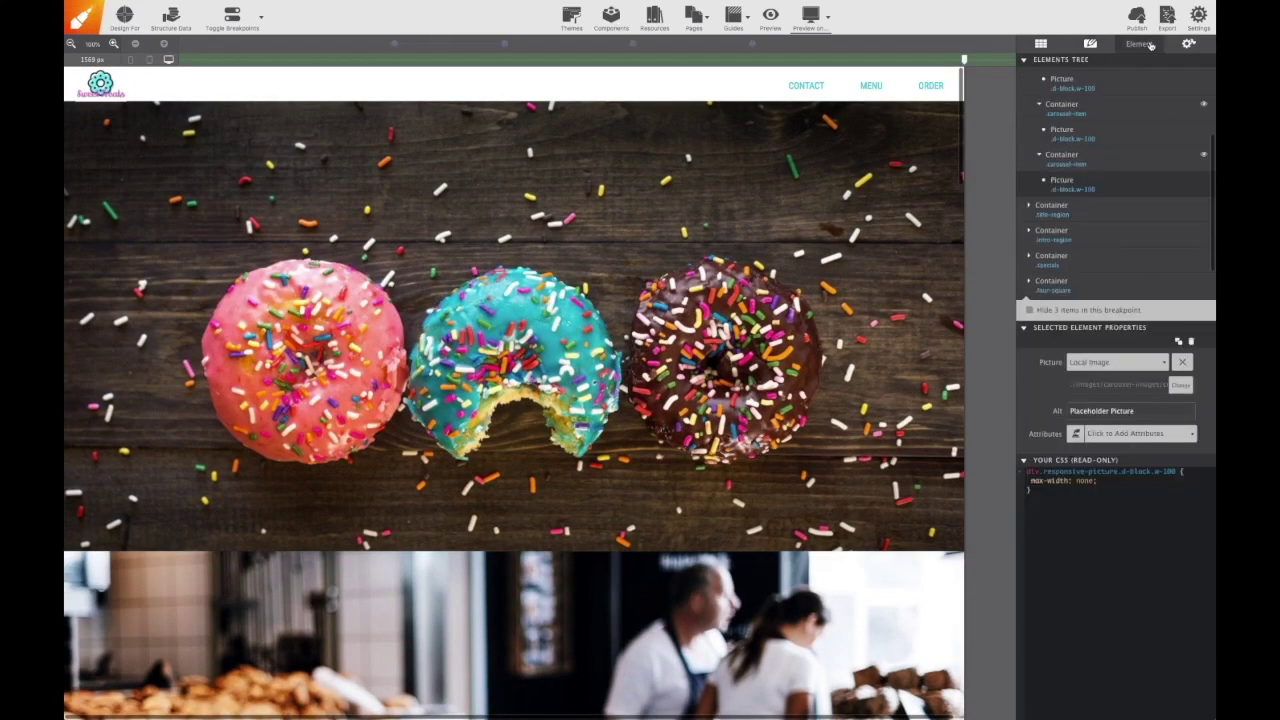
pyautogui.click(1203, 155)
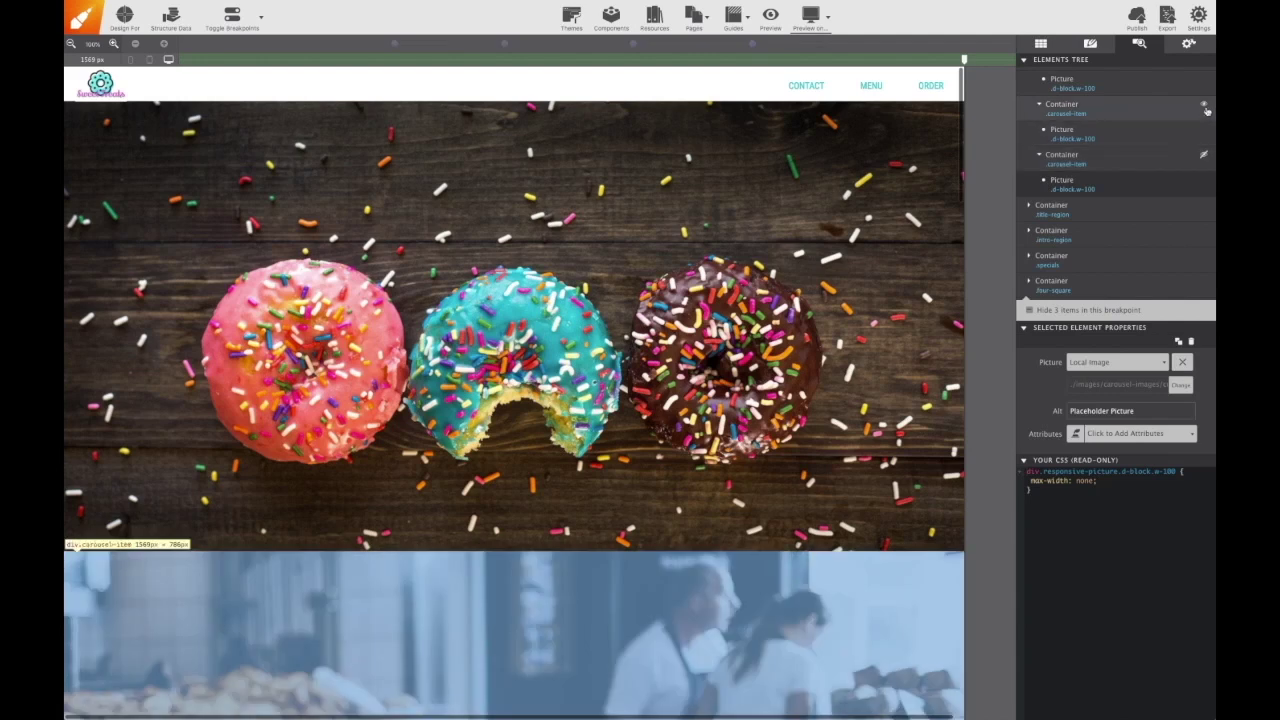
pyautogui.click(1205, 105)
# Step: Add the class 'active' to the first carousel slide
pyautogui.scroll(3, 1125, 170)
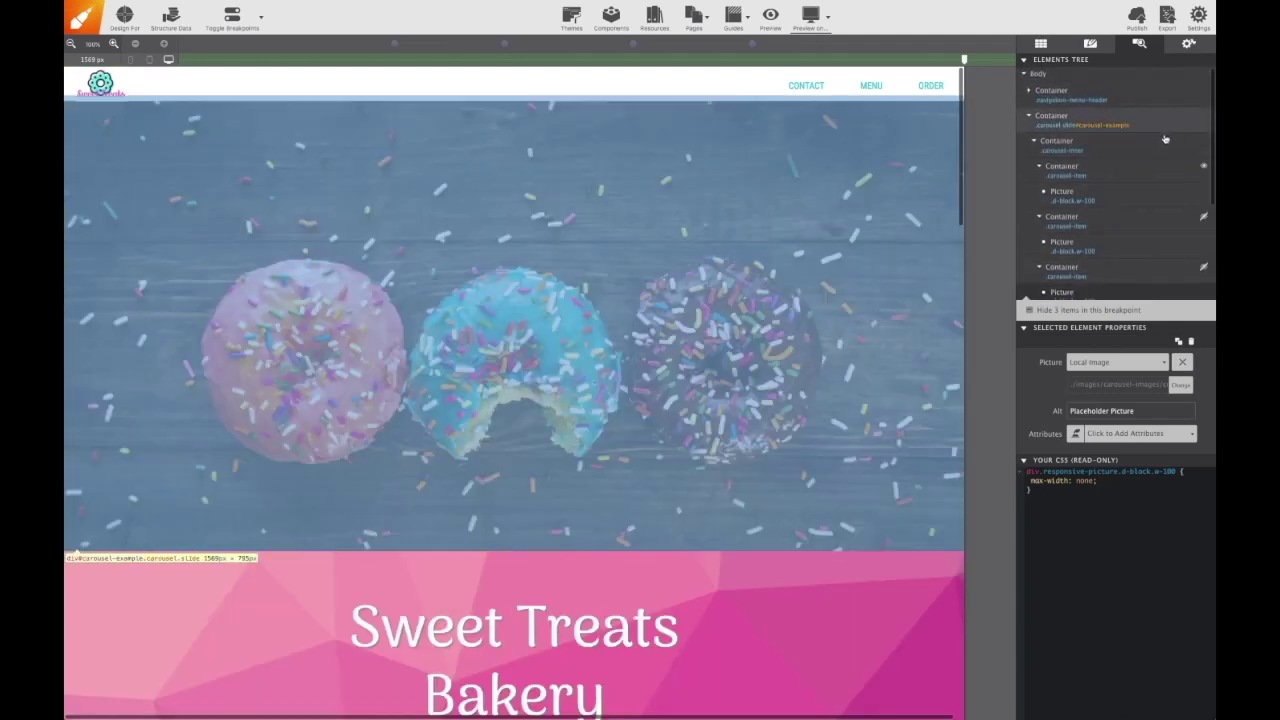
pyautogui.click(1094, 174)
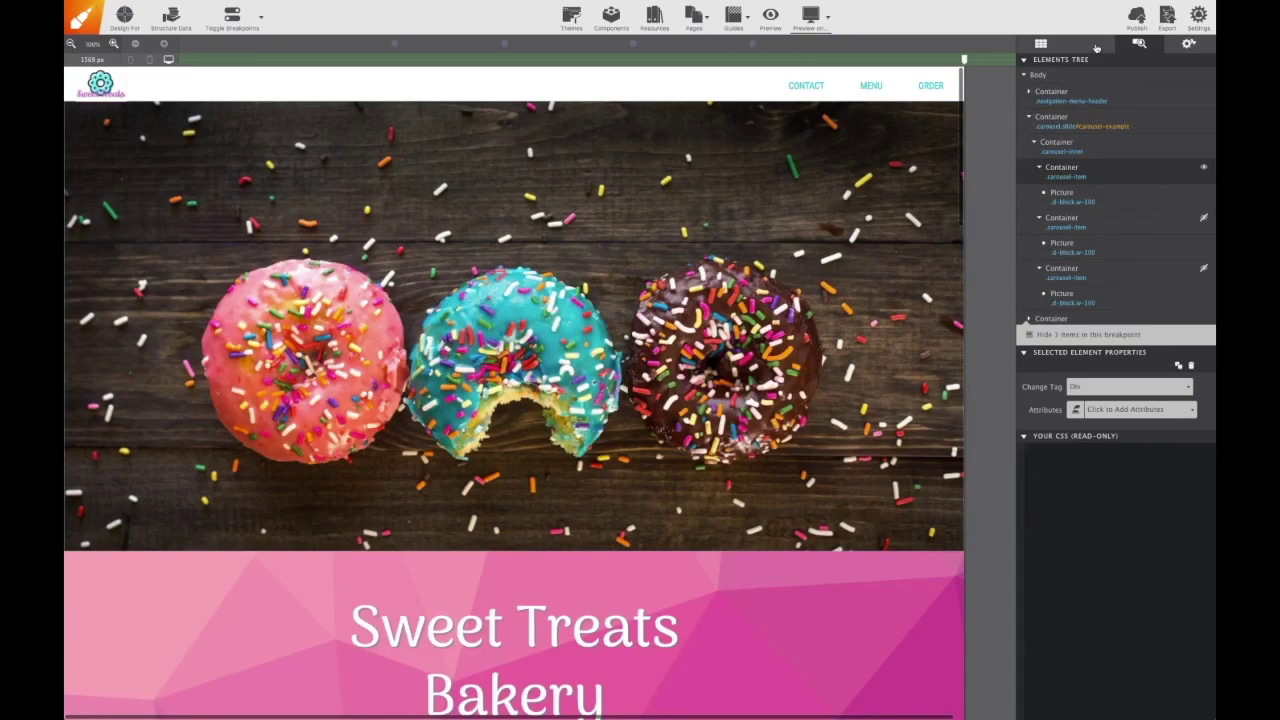
pyautogui.click(1092, 45)
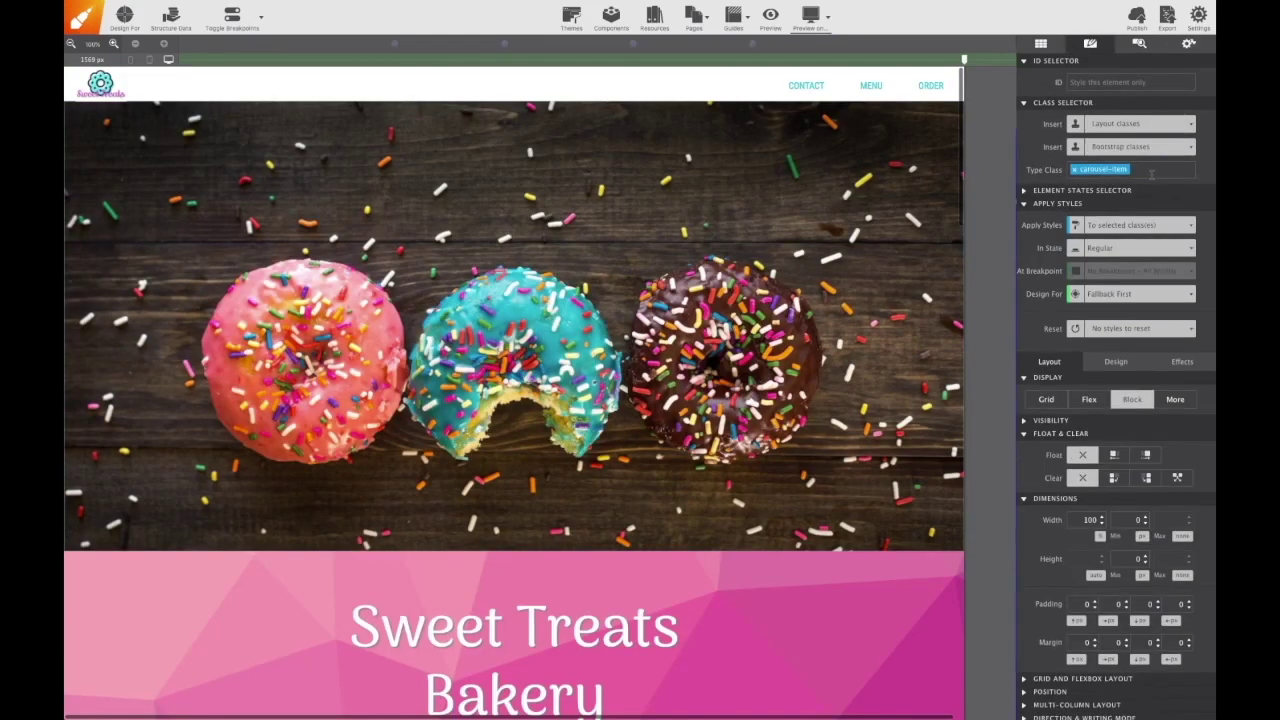
pyautogui.click(1152, 174)
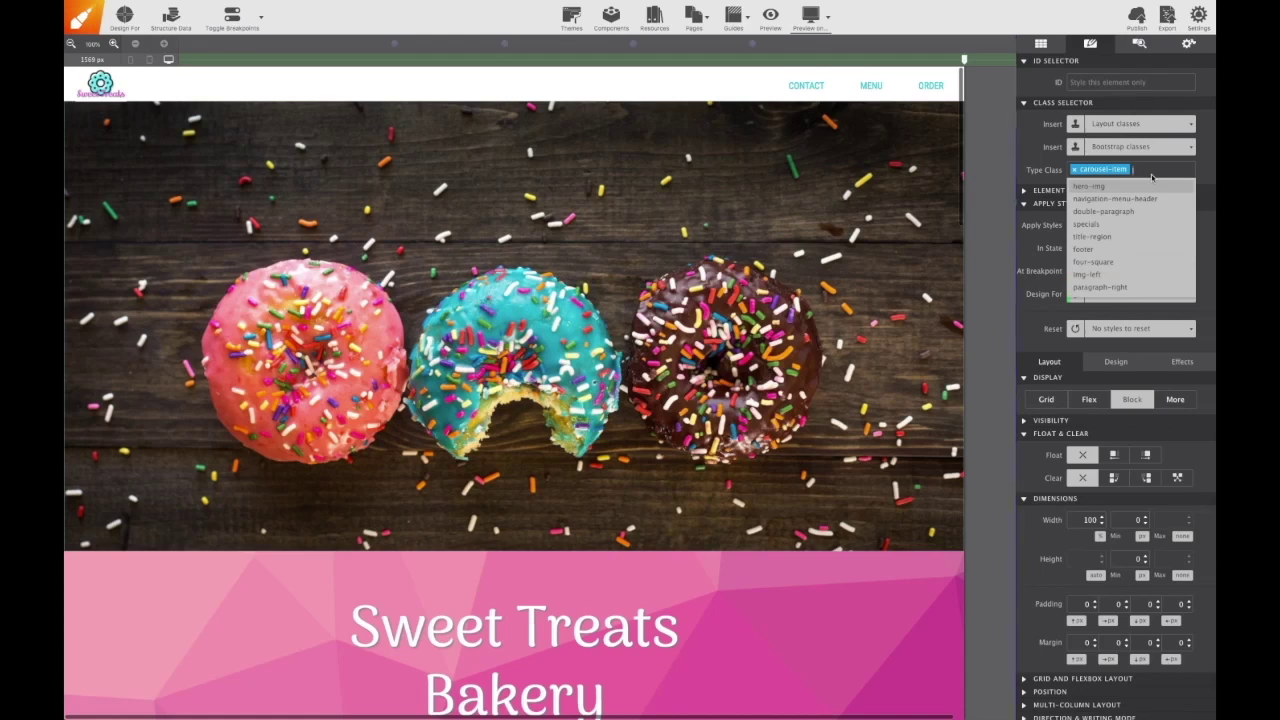
pyautogui.write('active')
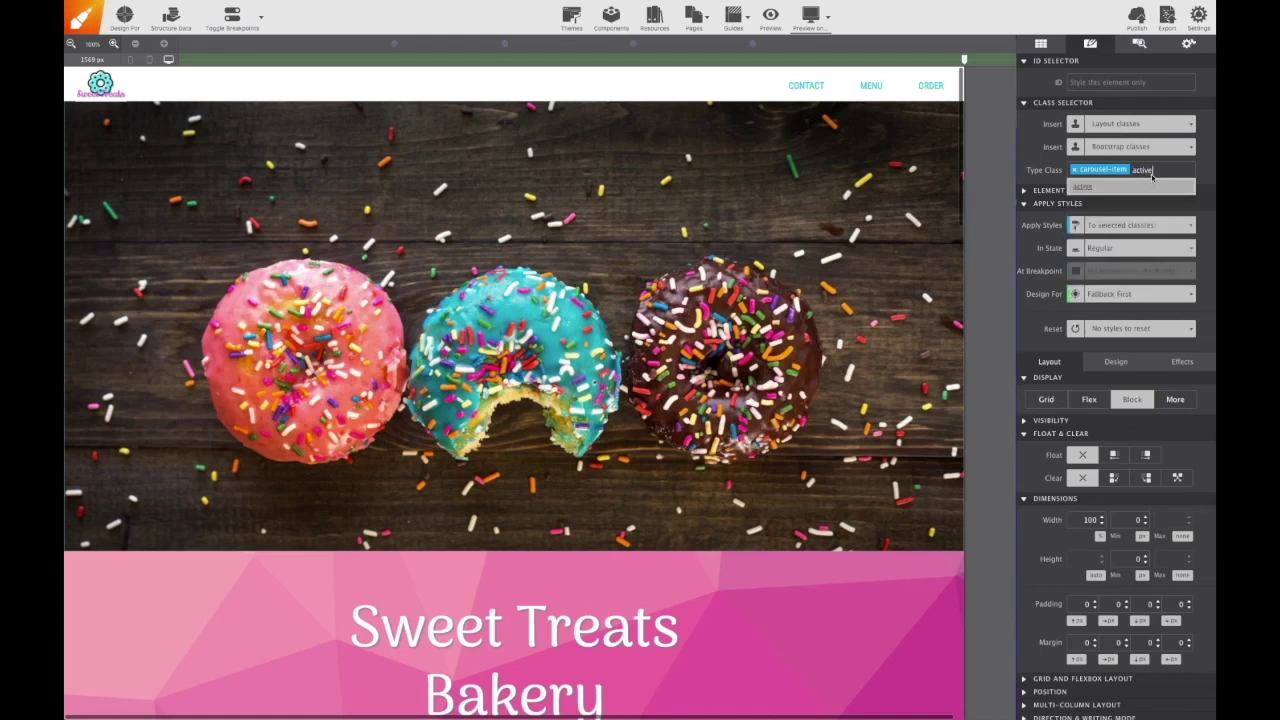
pyautogui.press('Return')
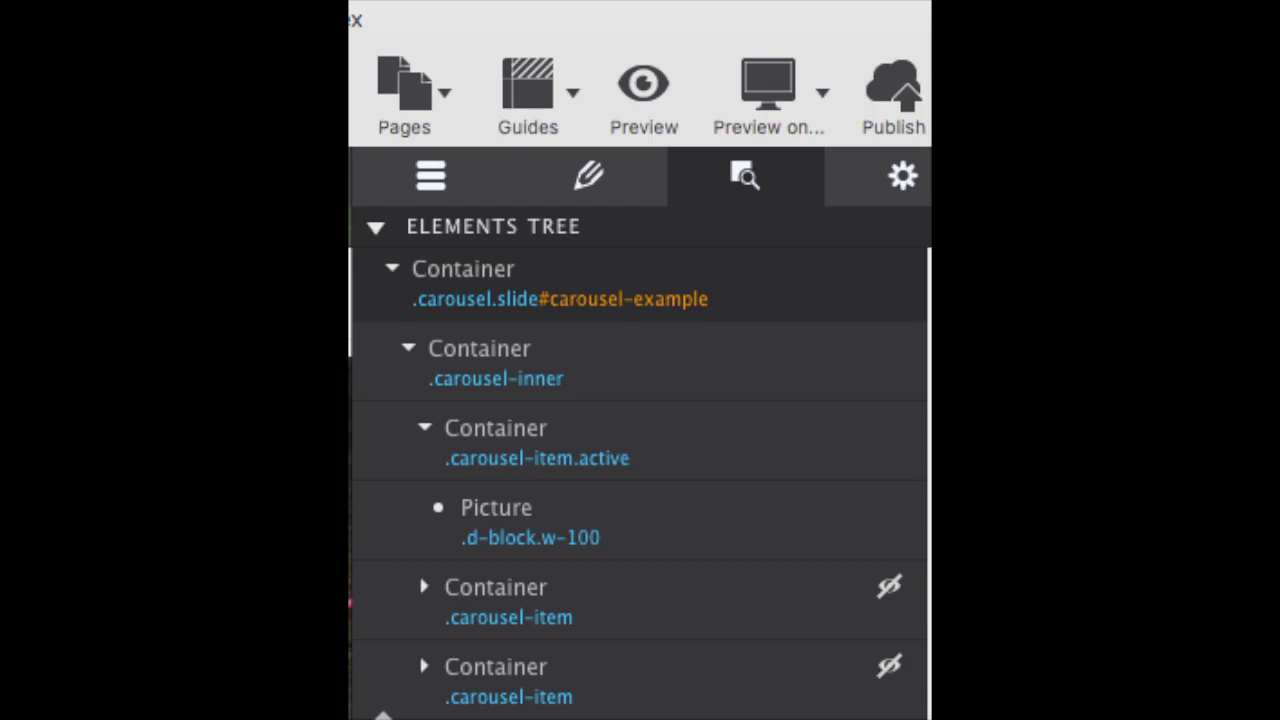
# Step: Preview the page in Safari and watch the carousel move from donuts to cupcakes
pyautogui.click(810, 15)
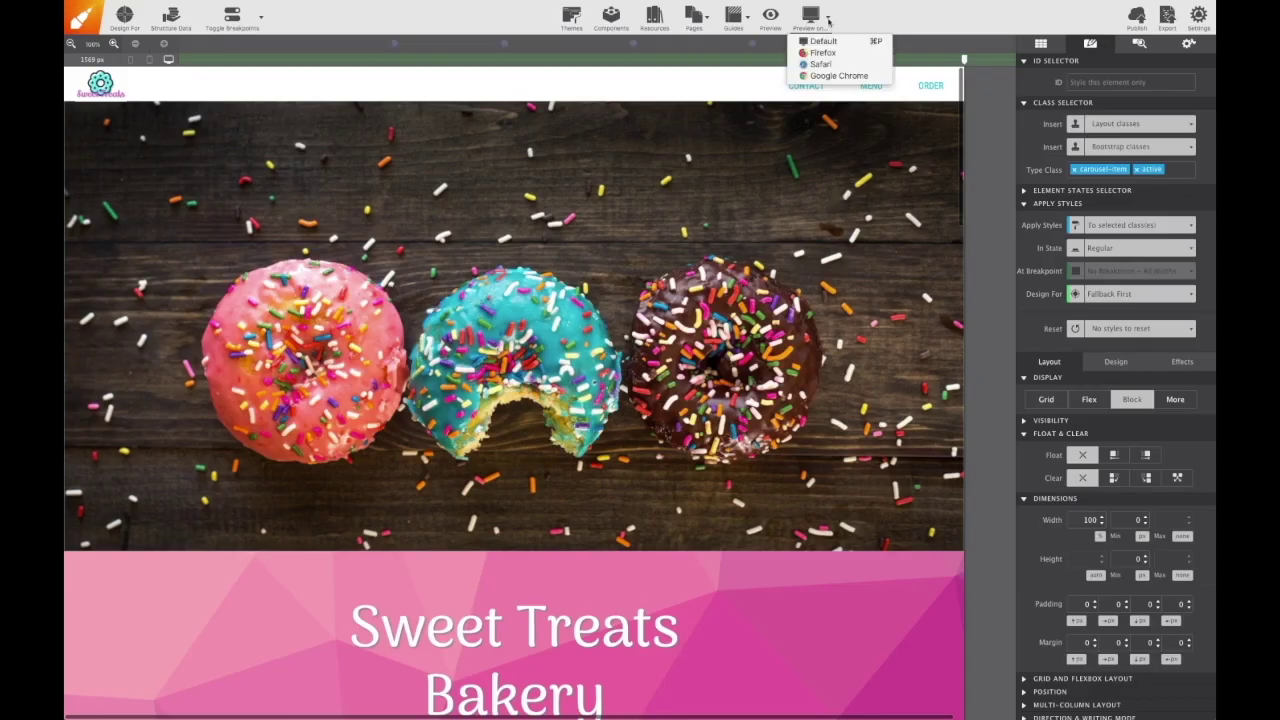
pyautogui.click(818, 64)
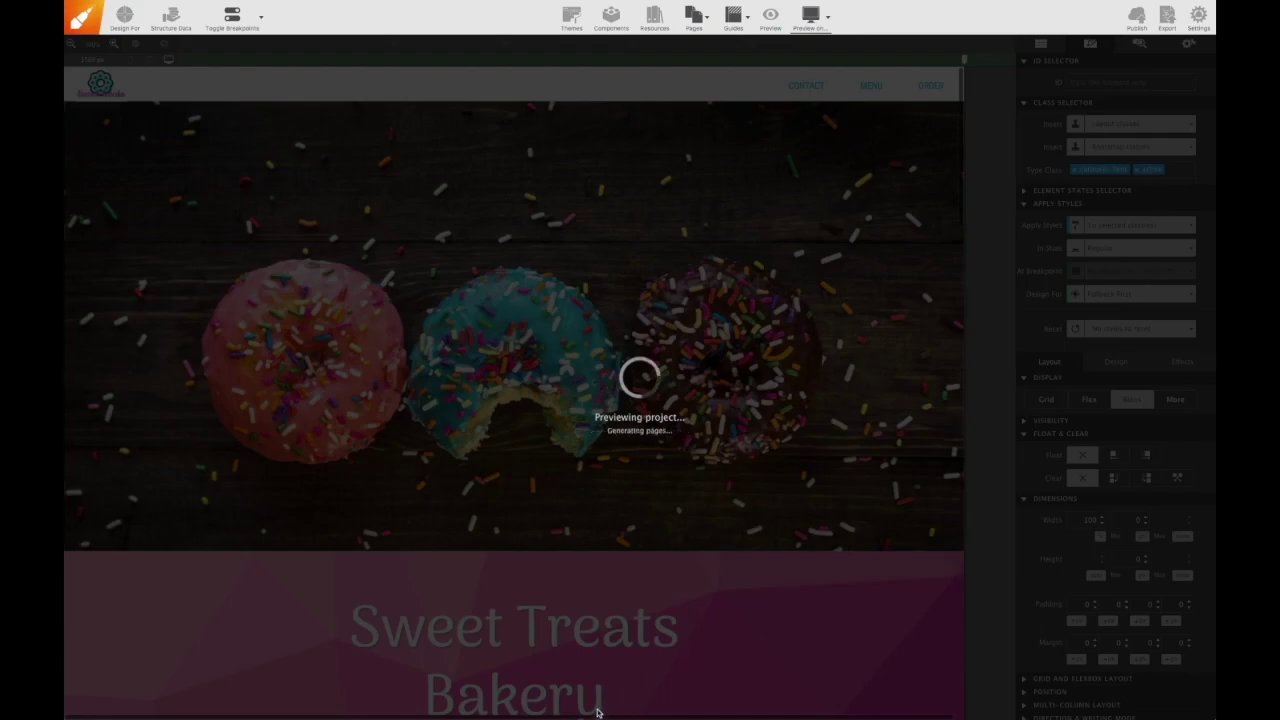
pyautogui.scroll(-2, 794, 385)
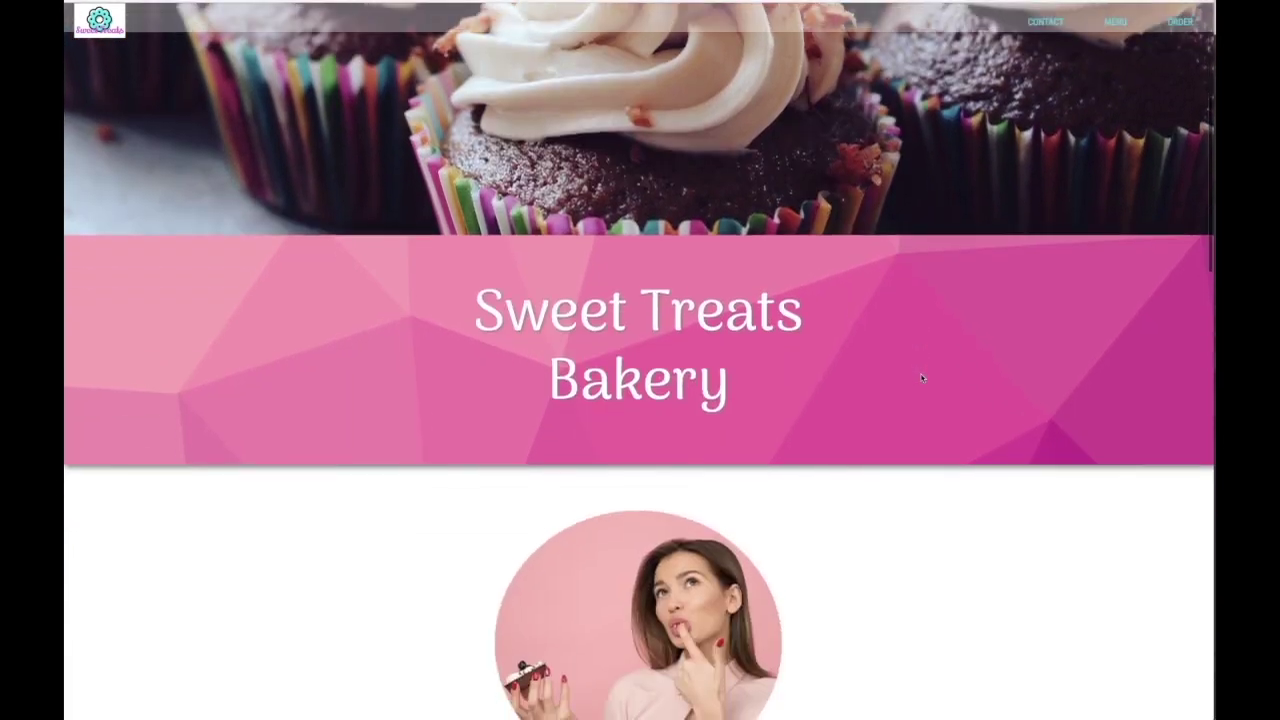
pyautogui.scroll(-3, 922, 378)
pyautogui.scroll(5, 922, 378)
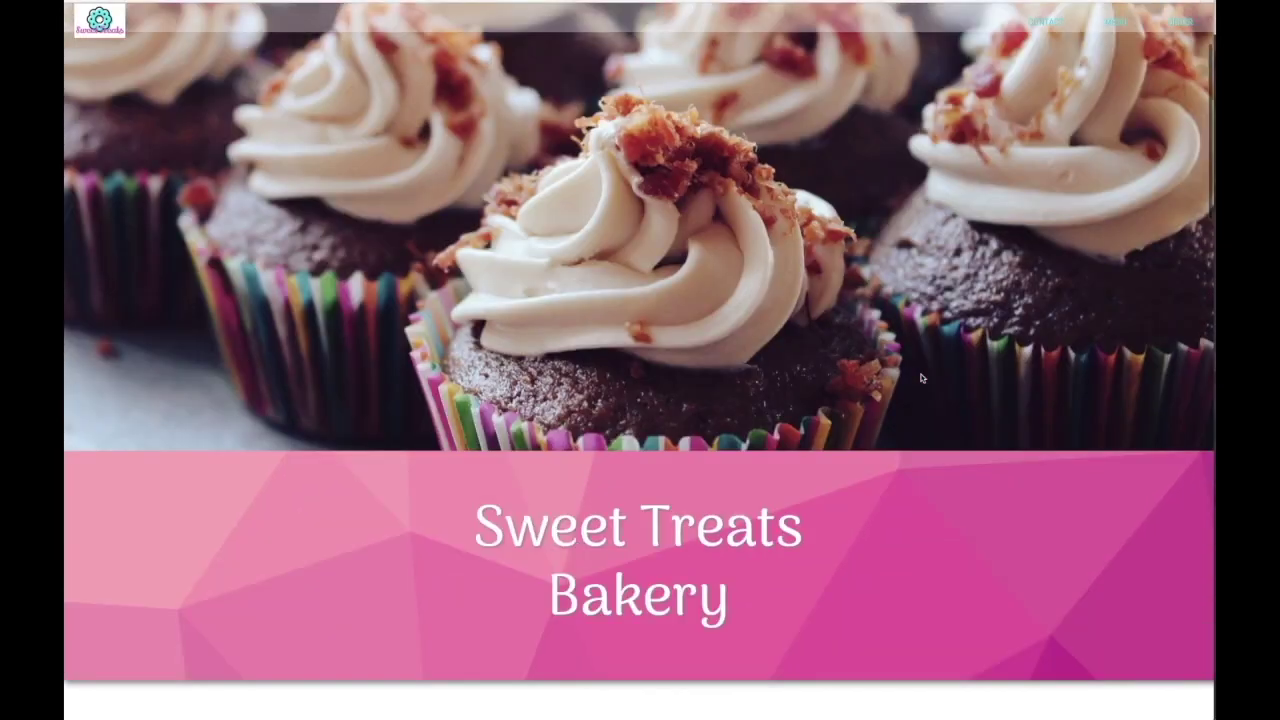
pyautogui.scroll(2, 922, 378)
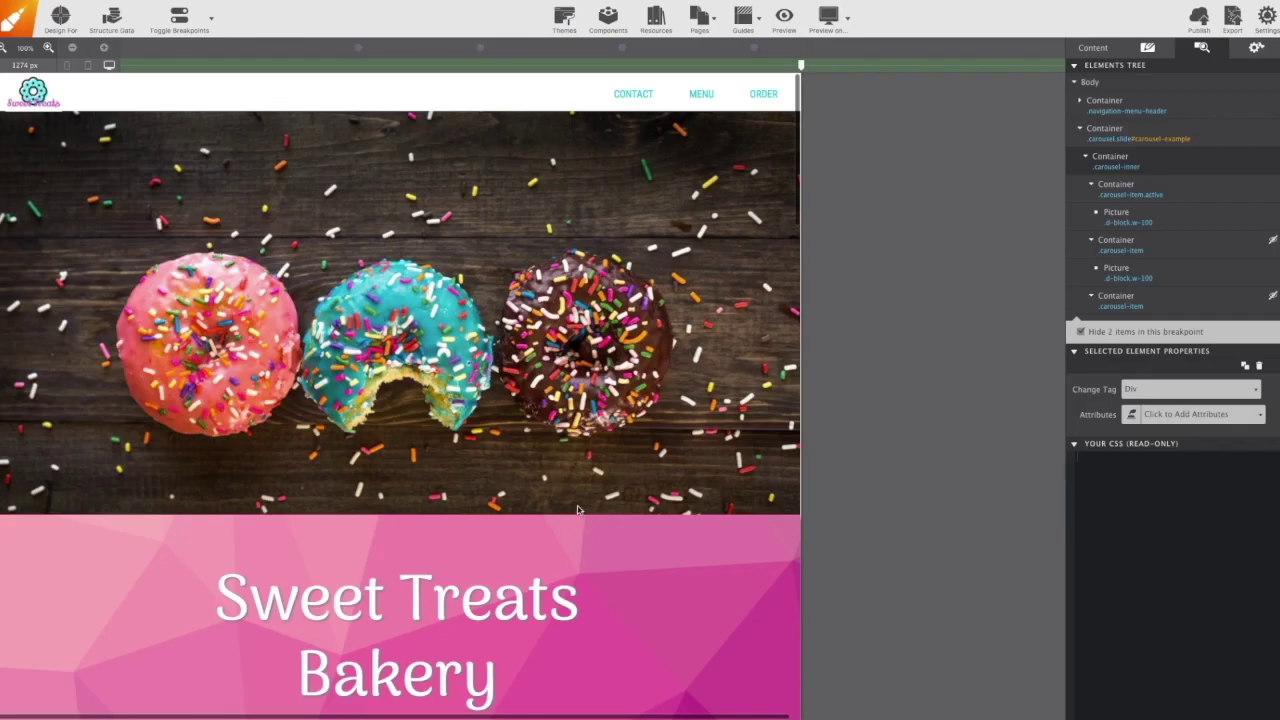
# Step: Collapse the three slides and .carousel-inner, then show styles for the carousel-example container
pyautogui.click(410, 440)
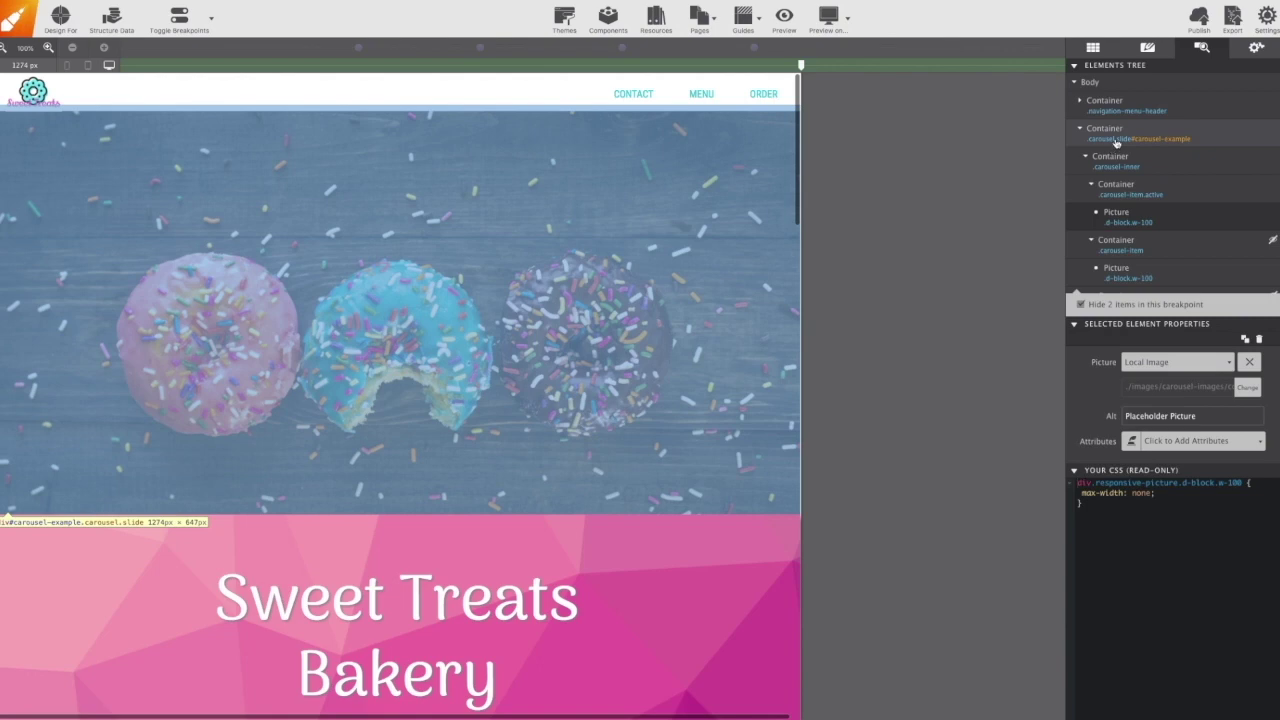
pyautogui.click(1207, 135)
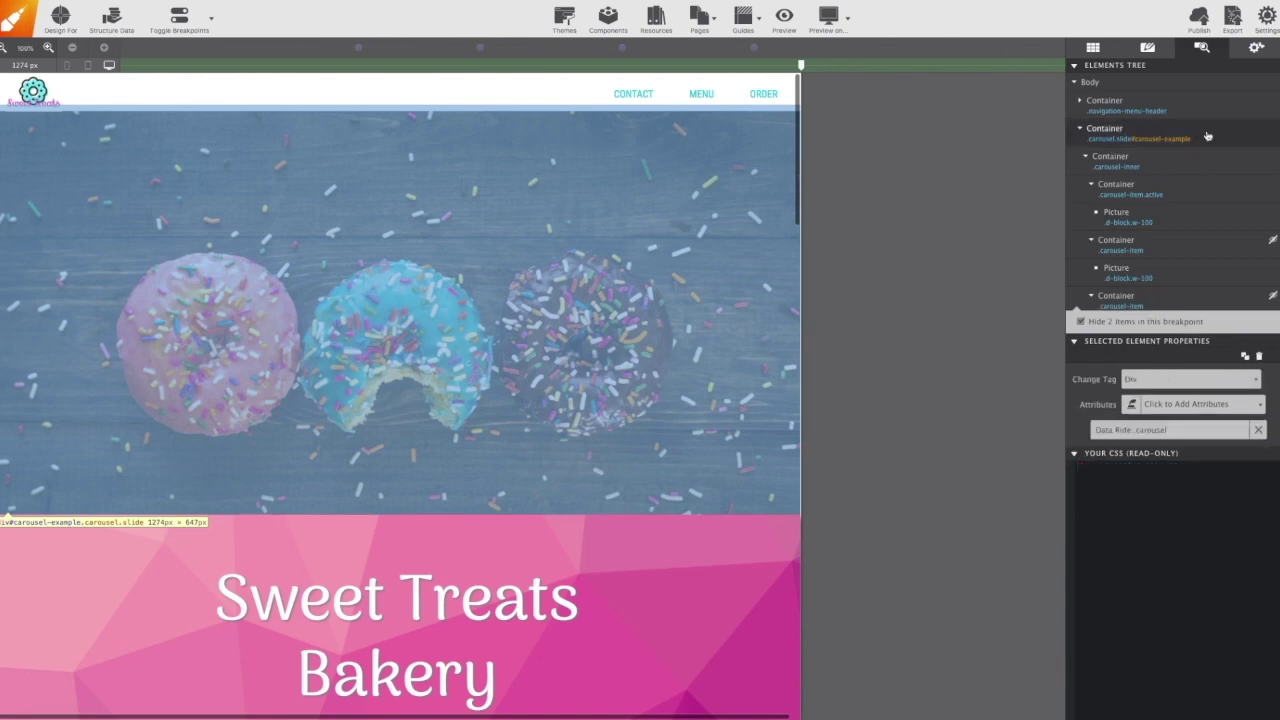
pyautogui.click(1092, 187)
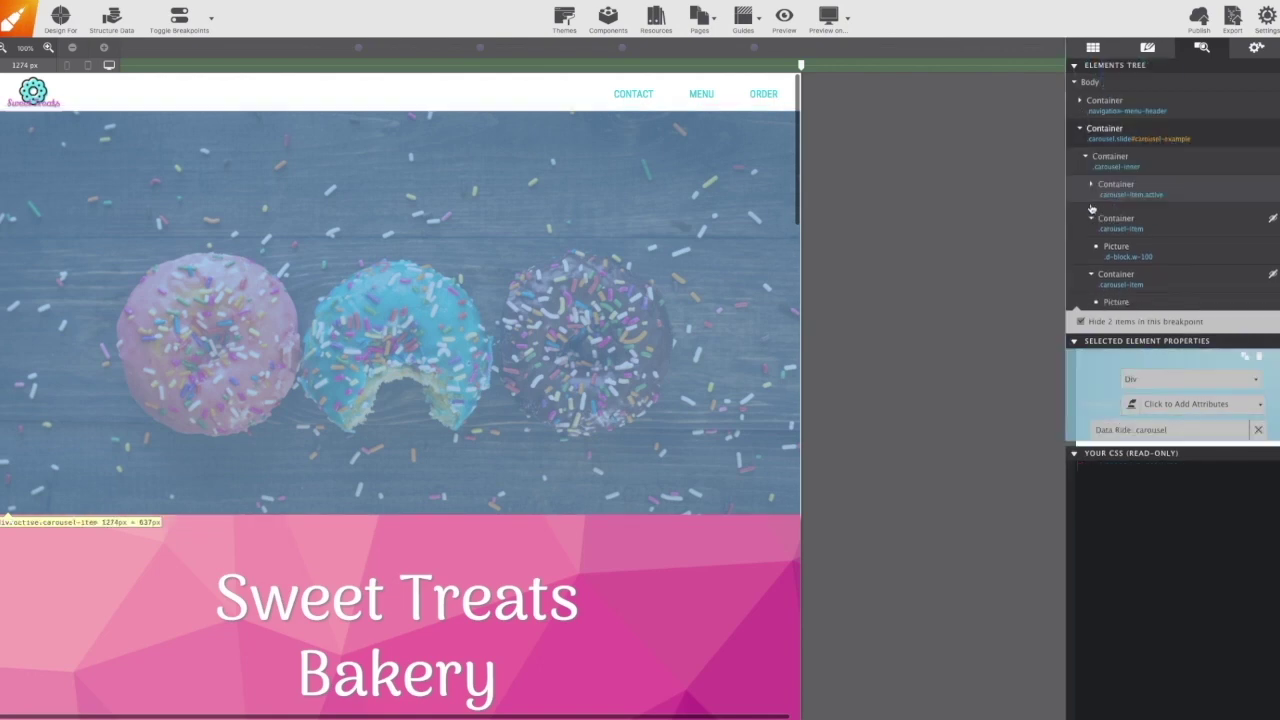
pyautogui.click(1092, 214)
pyautogui.click(1092, 242)
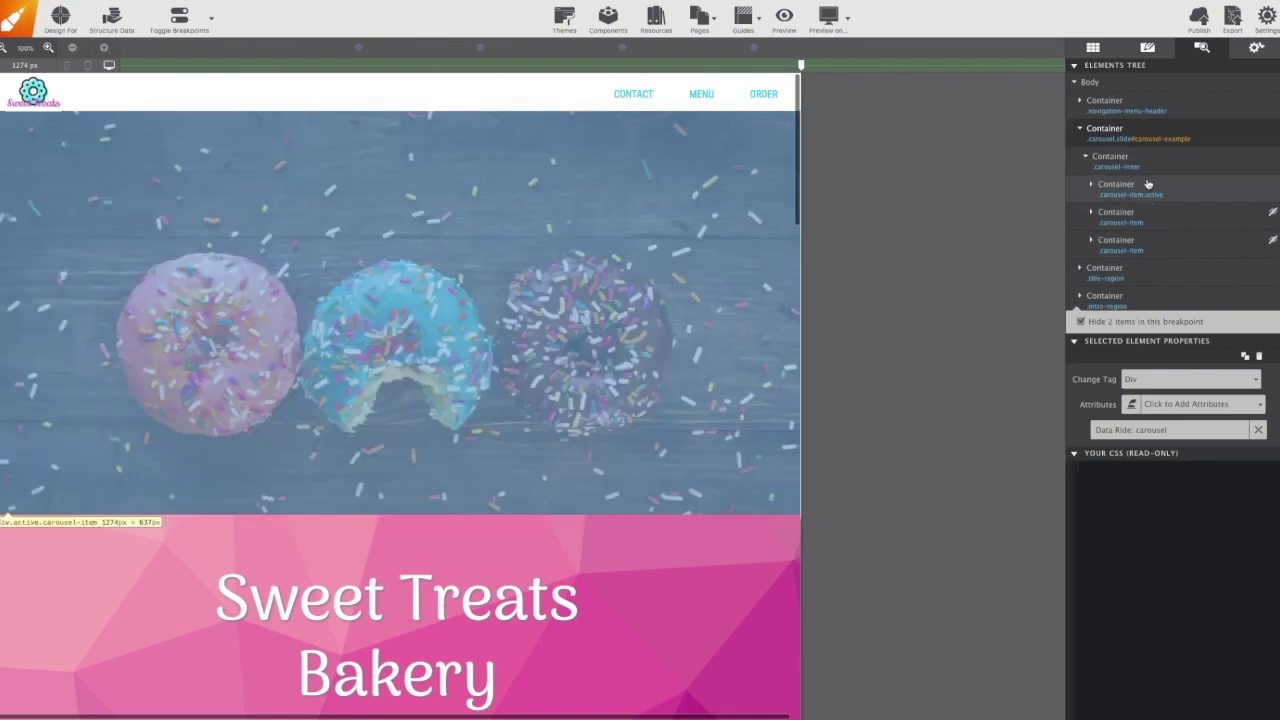
pyautogui.click(1085, 160)
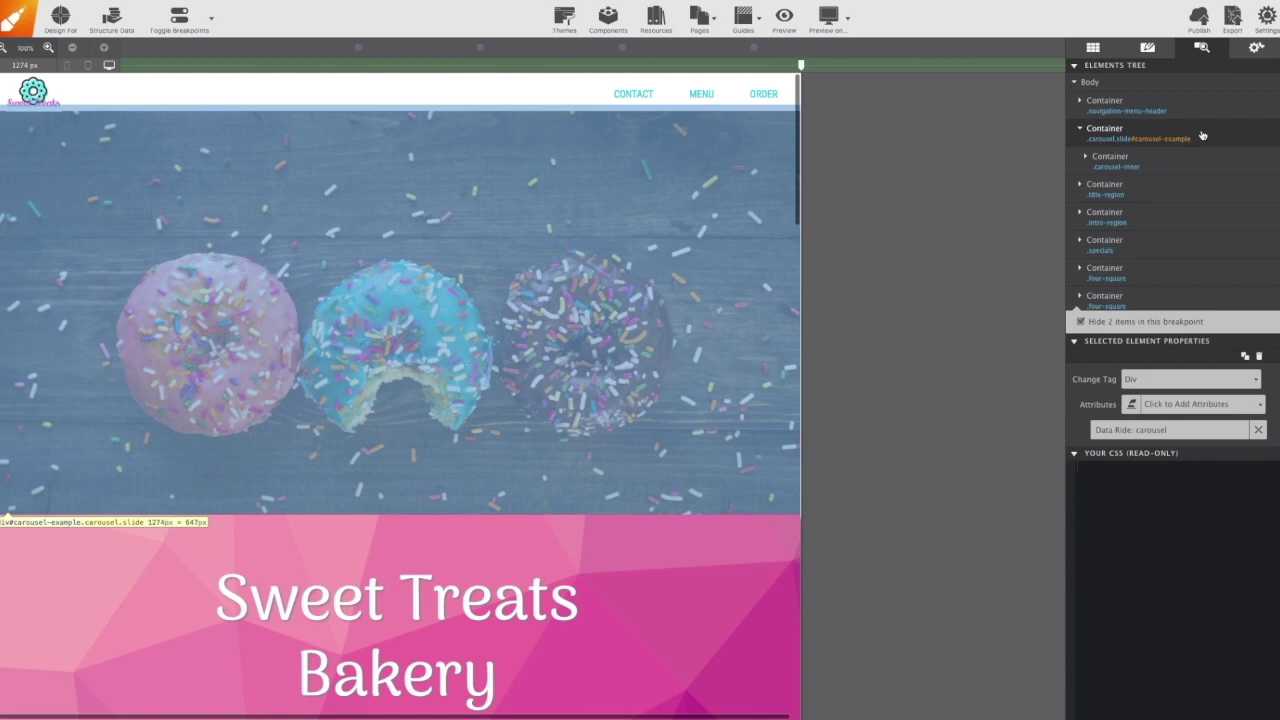
pyautogui.click(1202, 135)
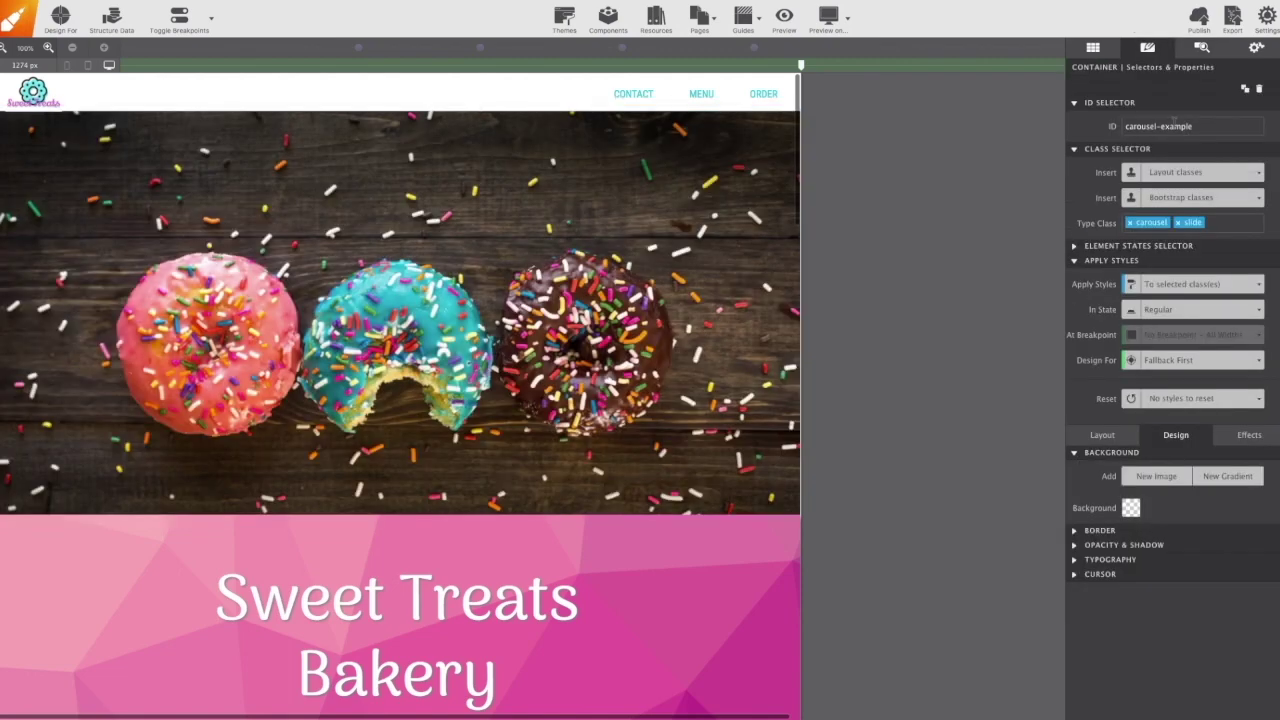
# Step: Insert a Button Link from the Interaction elements below the donut photo and view its styles
pyautogui.click(1096, 50)
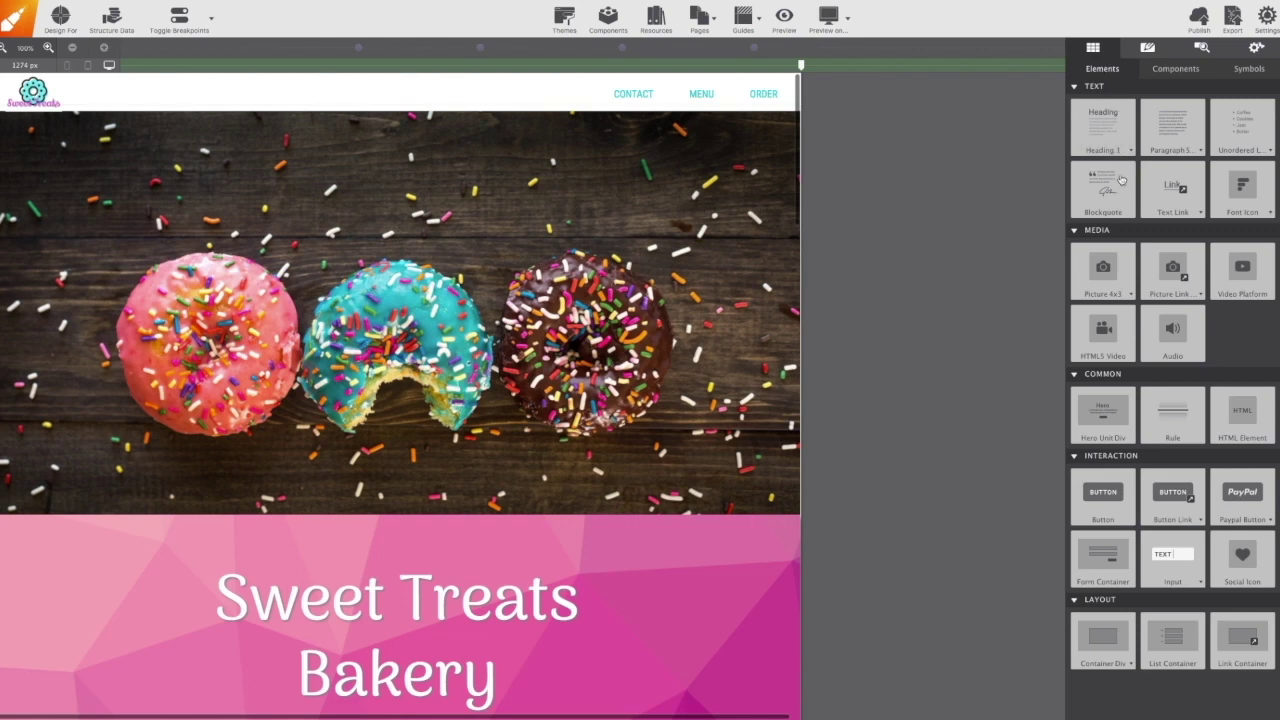
pyautogui.click(1173, 499)
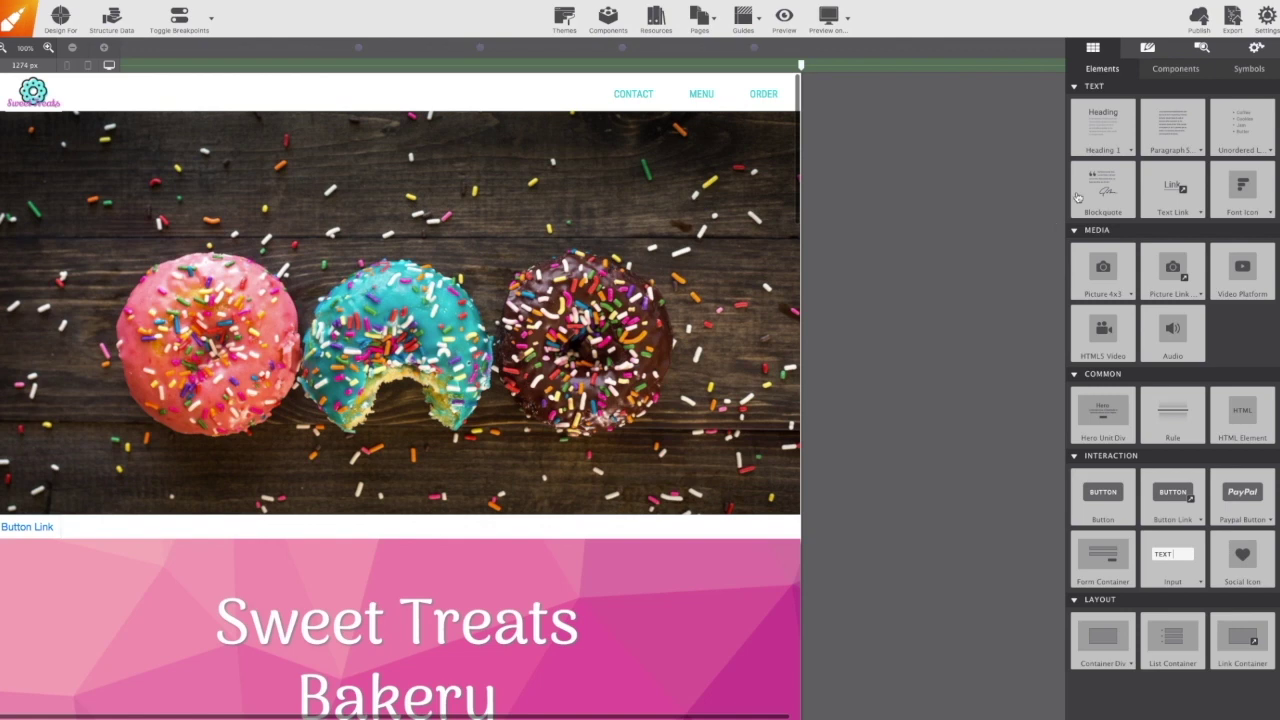
pyautogui.click(1148, 48)
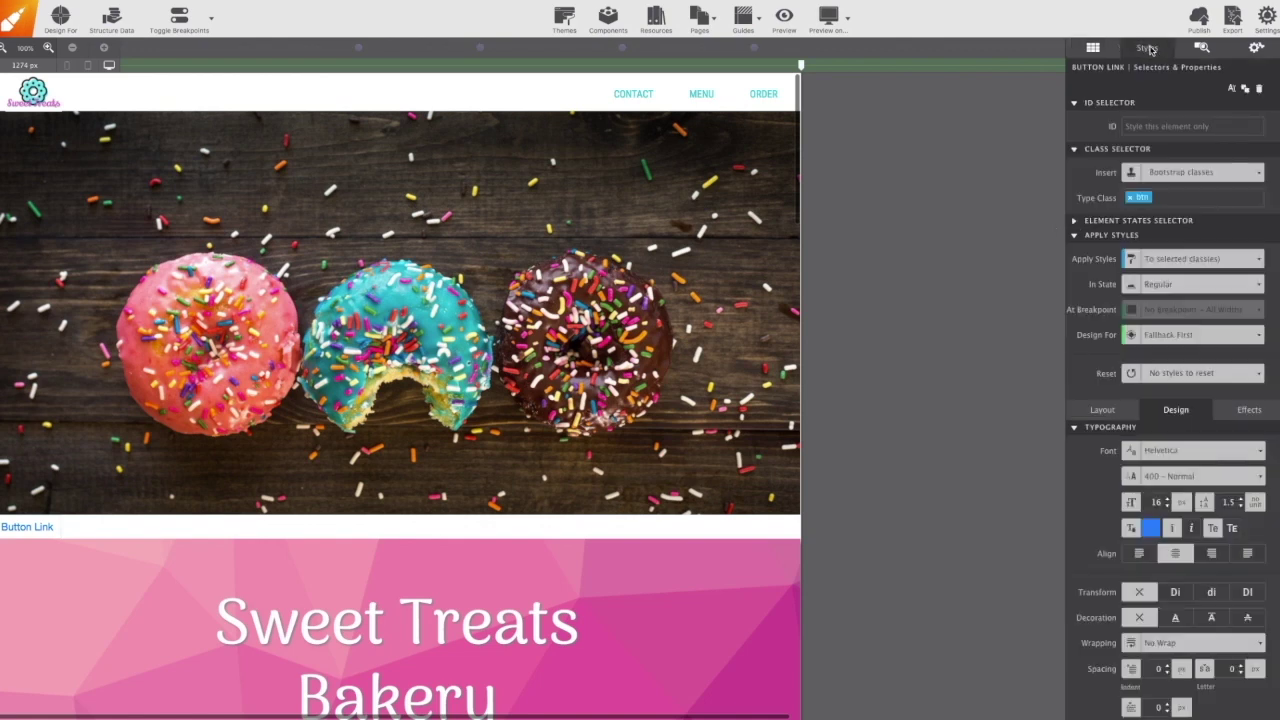
# Step: Replace the Button Link's btn class with carousel-control-prev
pyautogui.click(1130, 199)
pyautogui.write('ca')
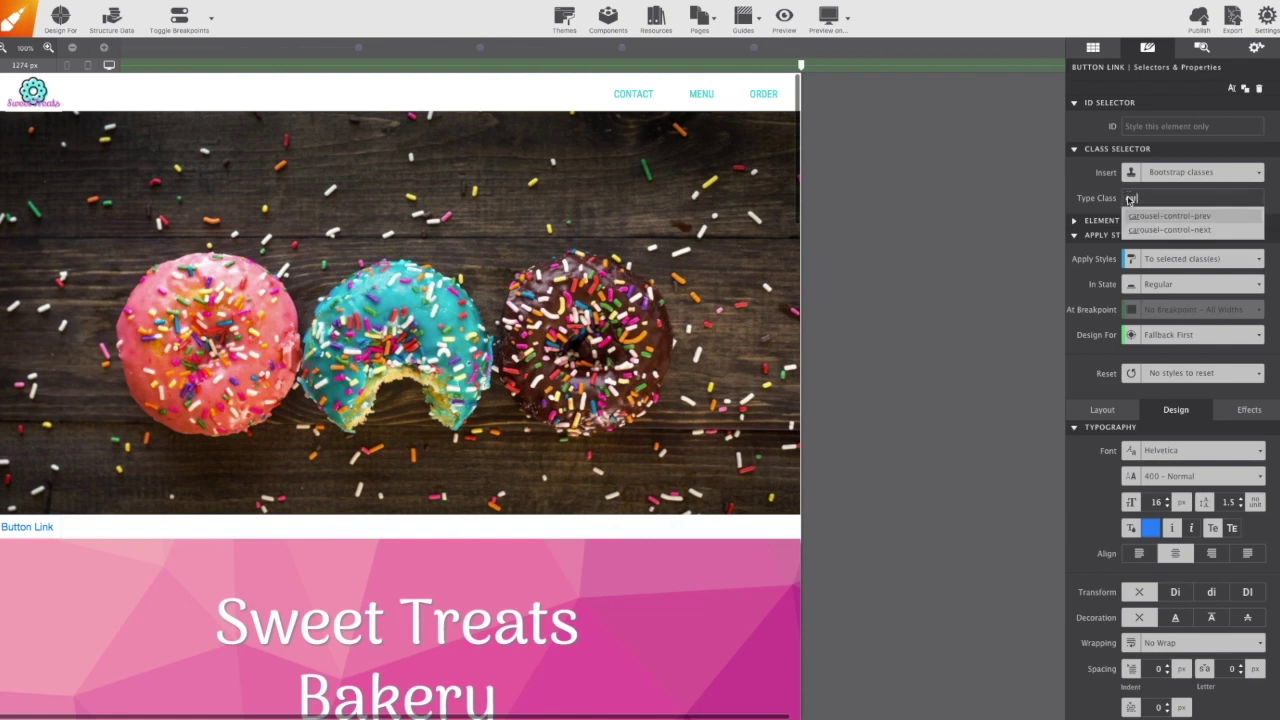
pyautogui.write('rousel-control-prev')
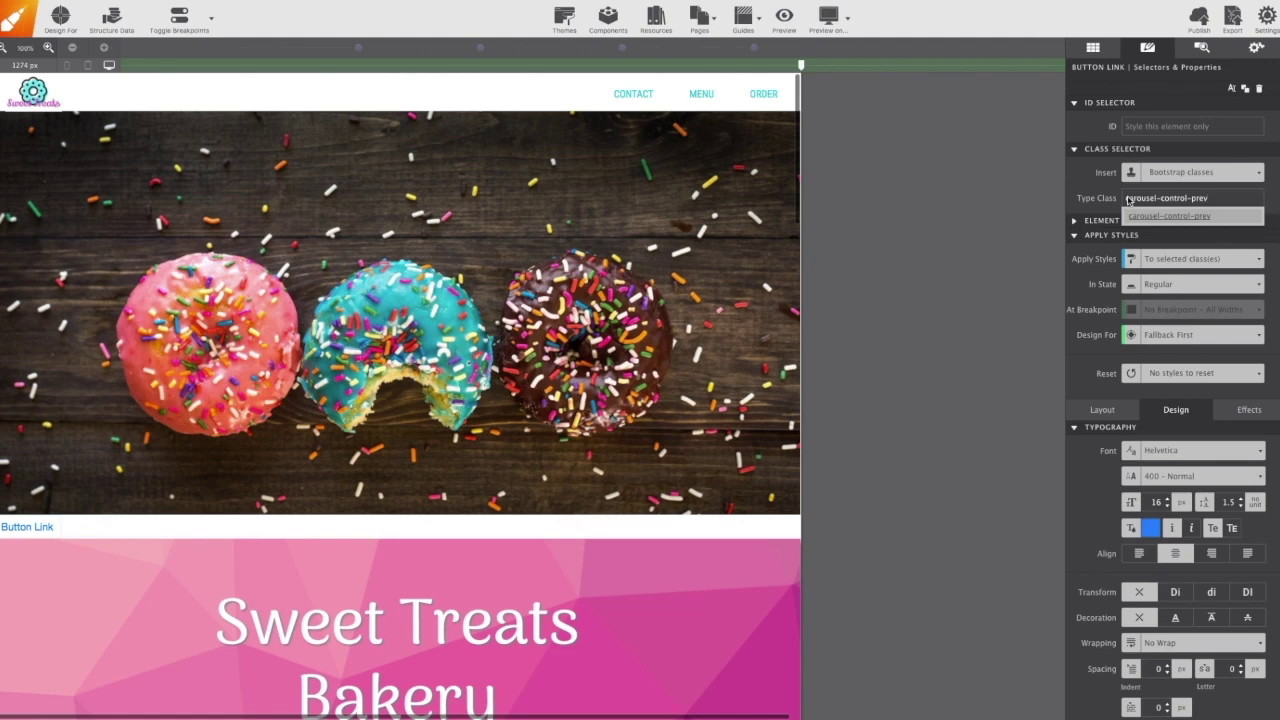
pyautogui.press('Return')
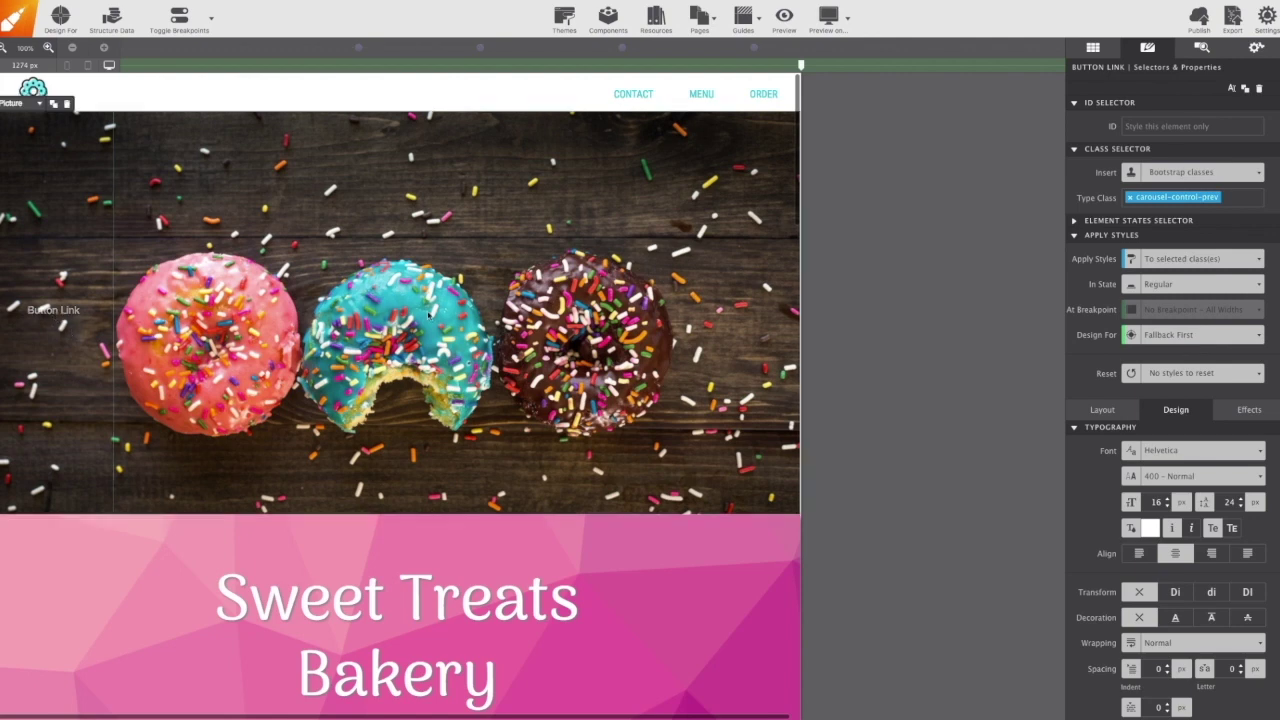
# Step: Give the previous link the attributes role=button and data-slide=prev
pyautogui.click(1201, 50)
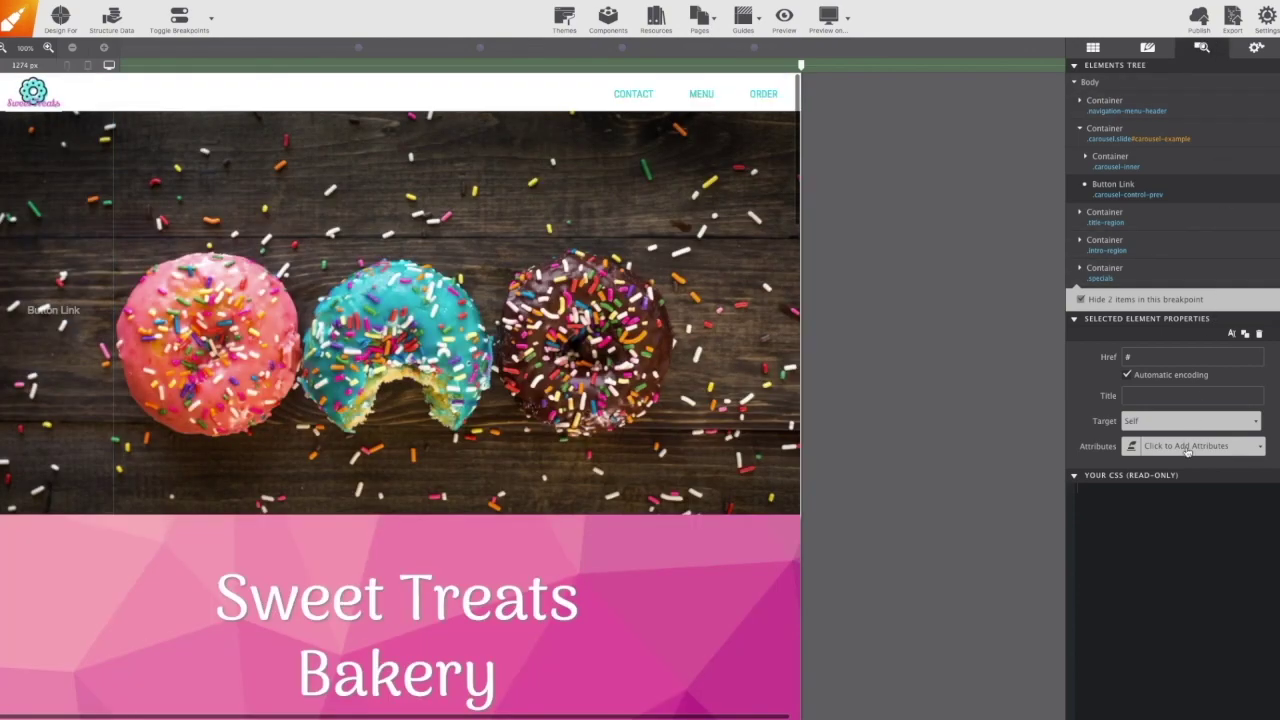
pyautogui.click(1187, 449)
pyautogui.write('role')
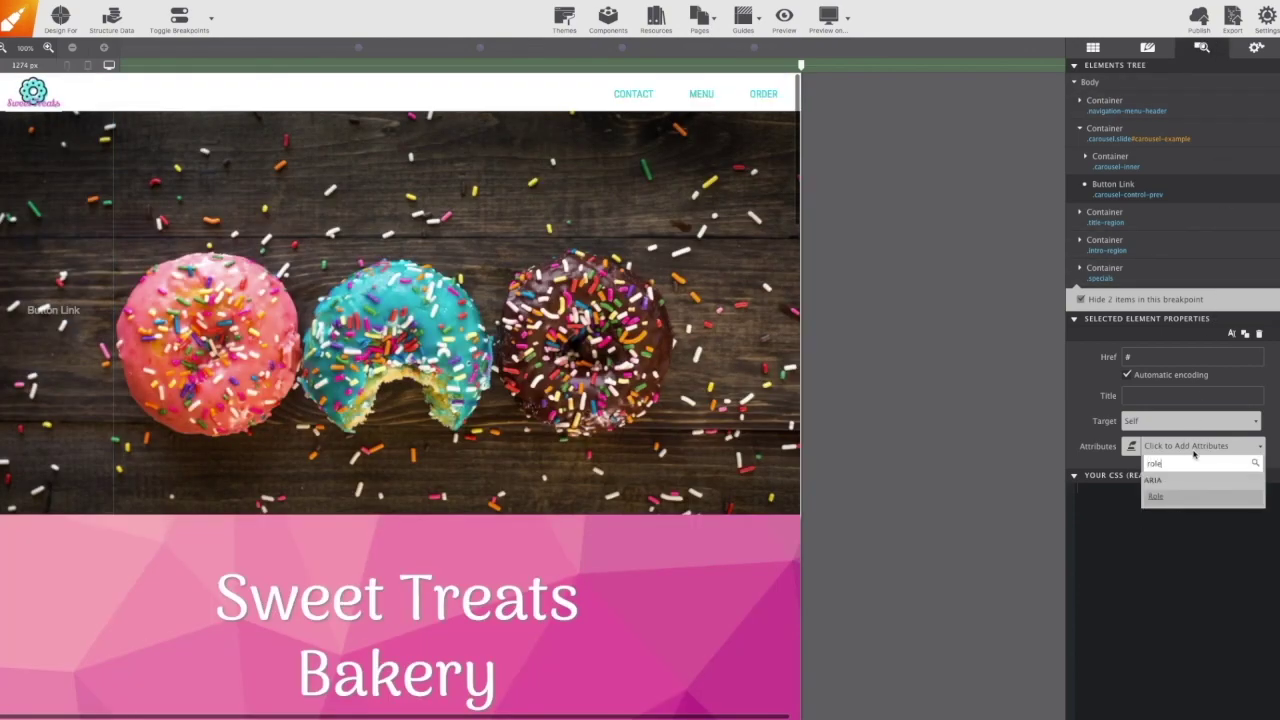
pyautogui.click(1160, 497)
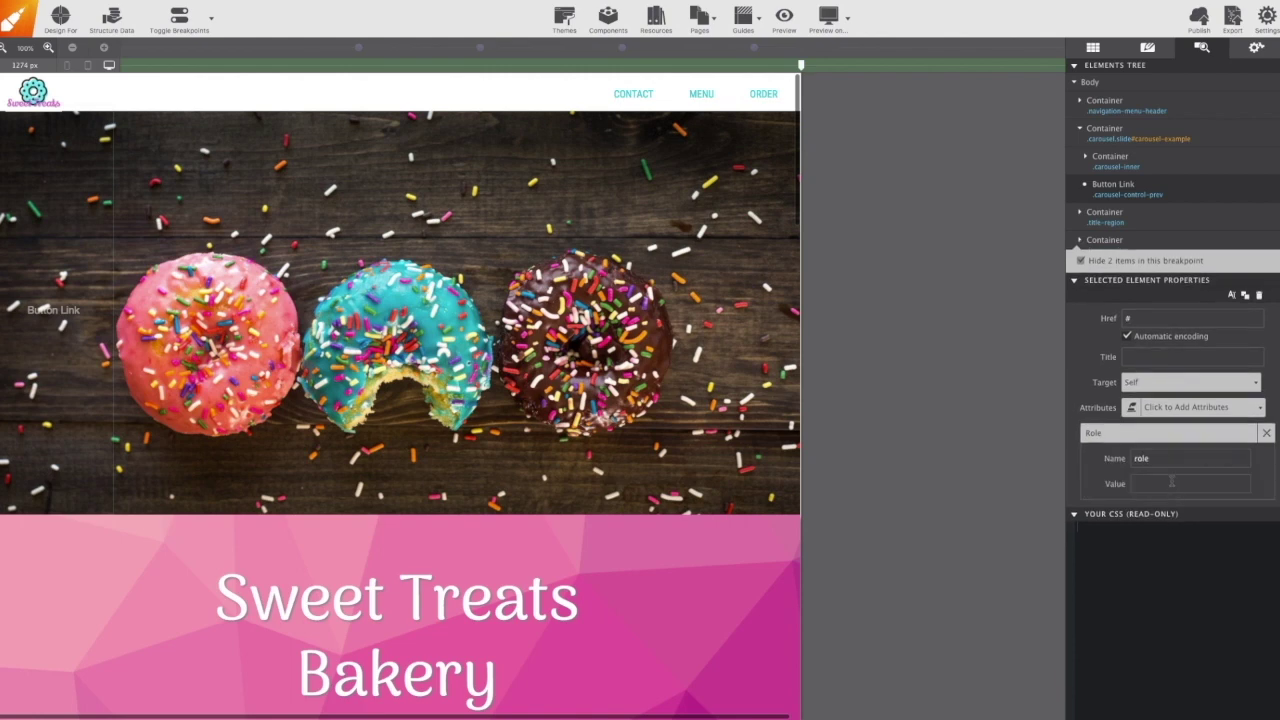
pyautogui.write('button')
pyautogui.click(1168, 410)
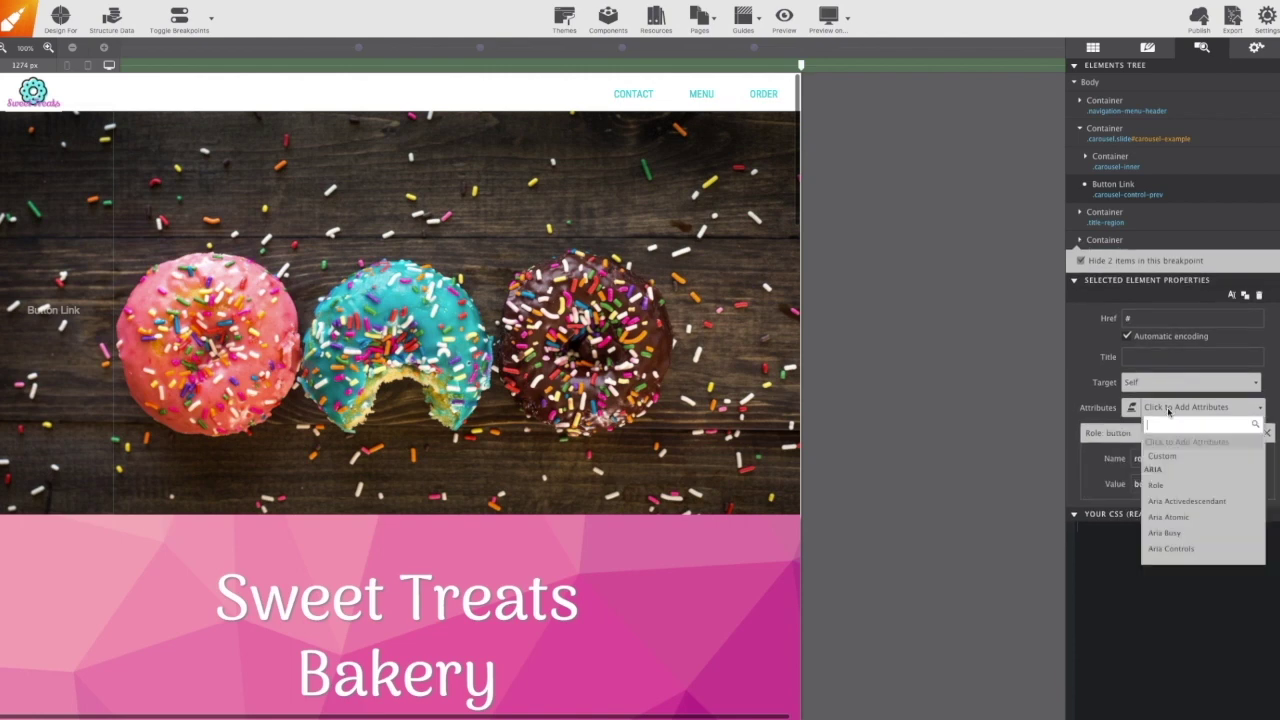
pyautogui.write('data slide')
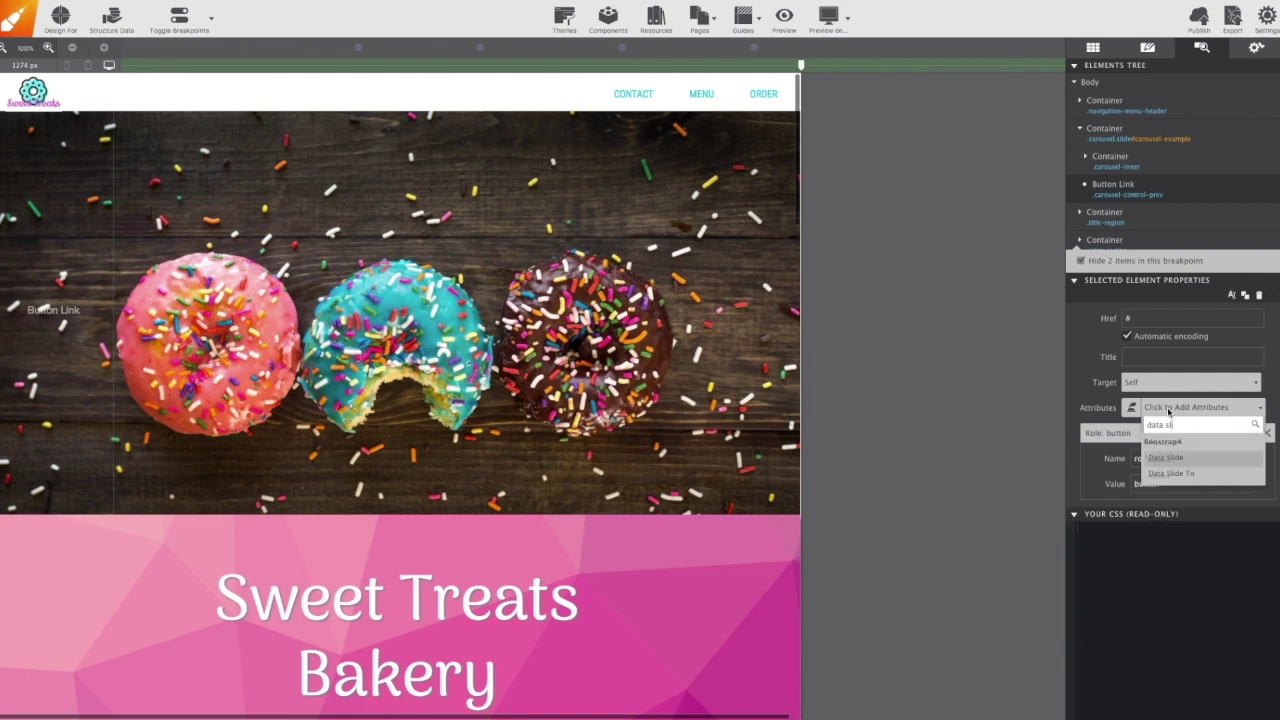
pyautogui.click(1166, 457)
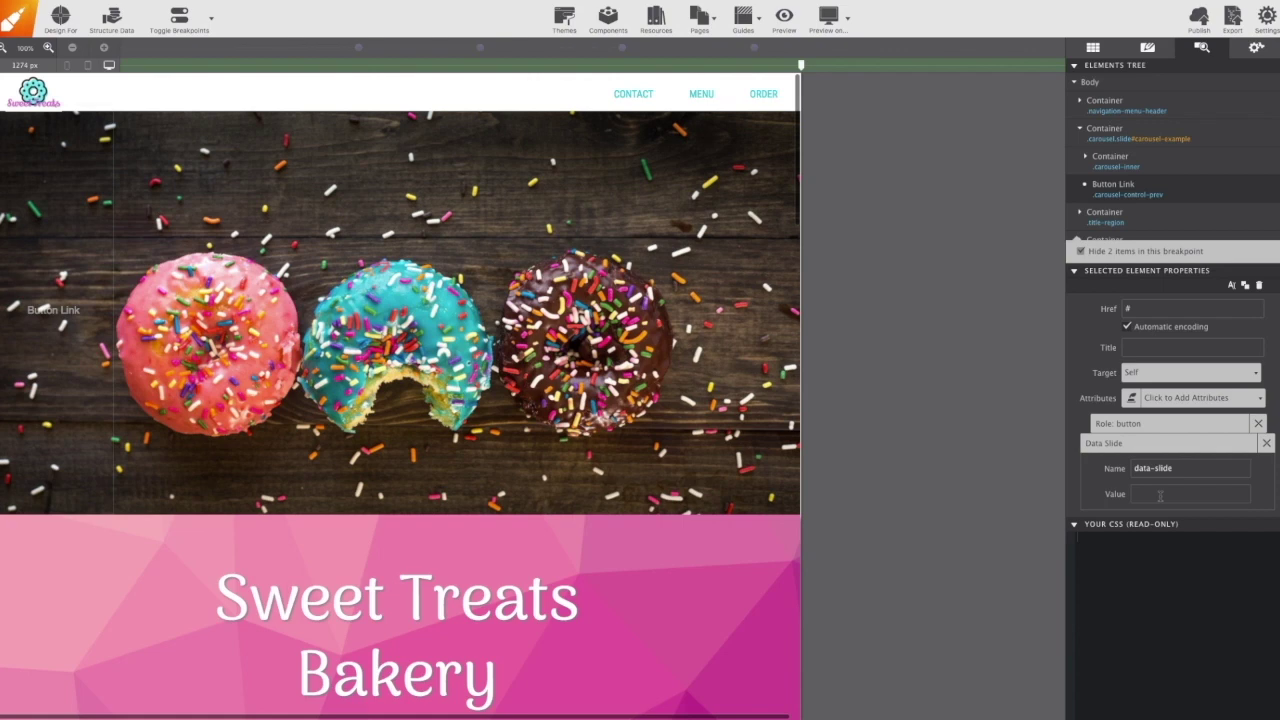
pyautogui.write('prev')
# Step: Add aria-hidden=true and set the link's Href to #carousel-example
pyautogui.click(1186, 400)
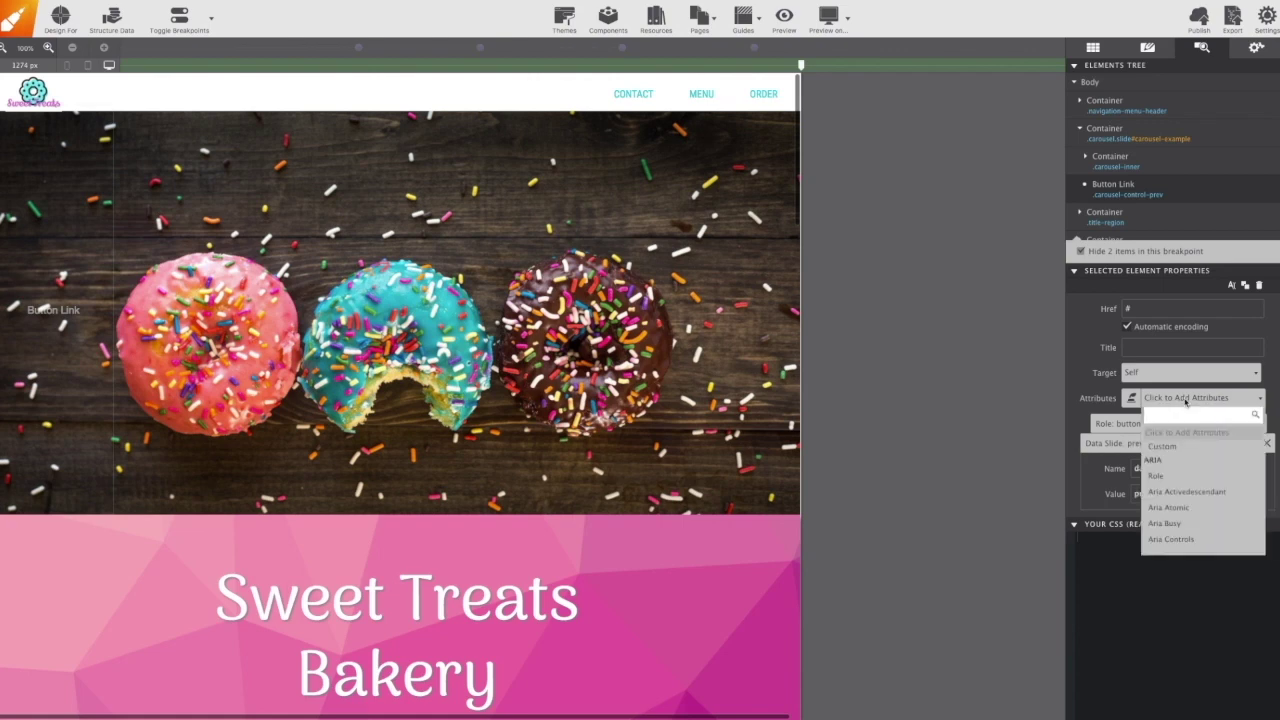
pyautogui.write('aria')
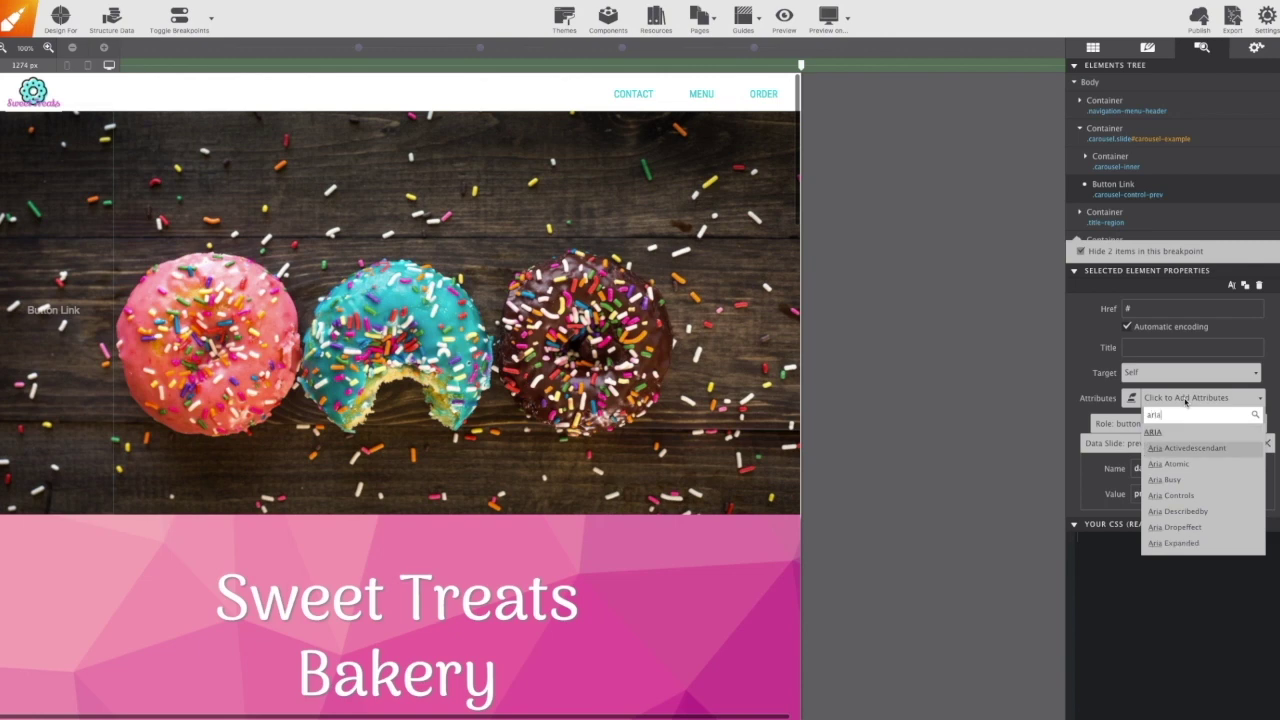
pyautogui.write(' hidde')
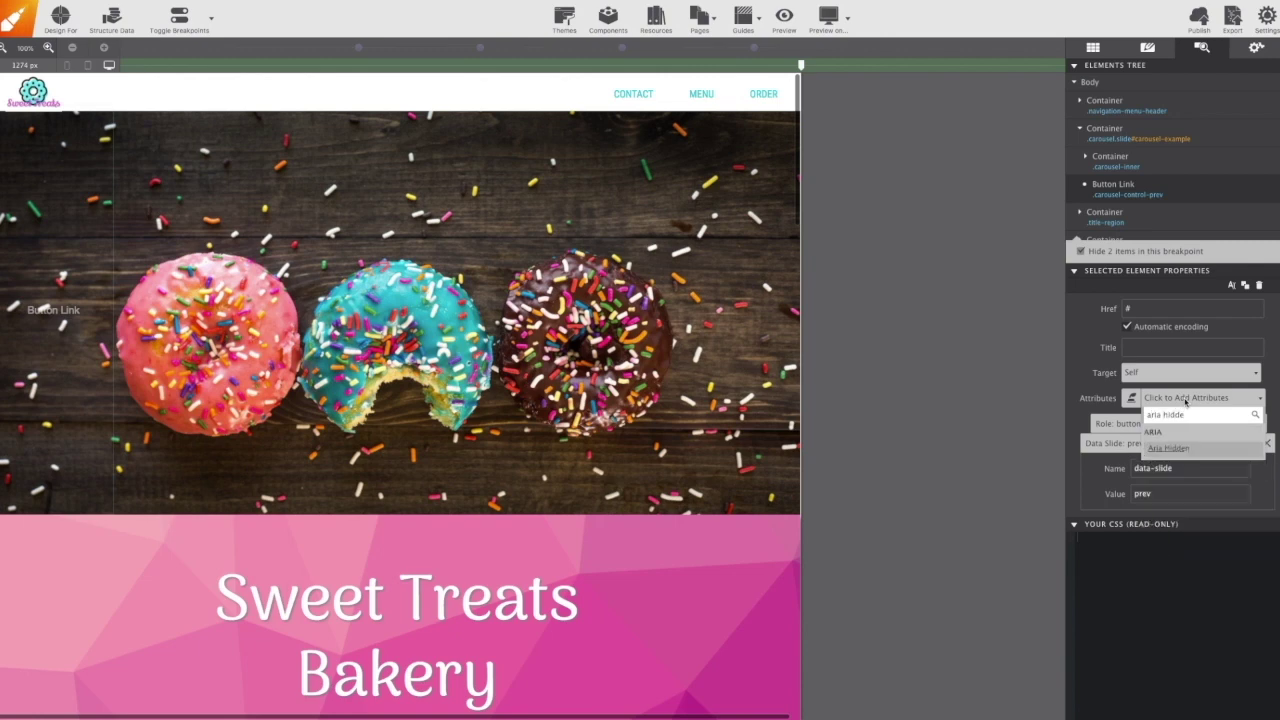
pyautogui.click(1168, 448)
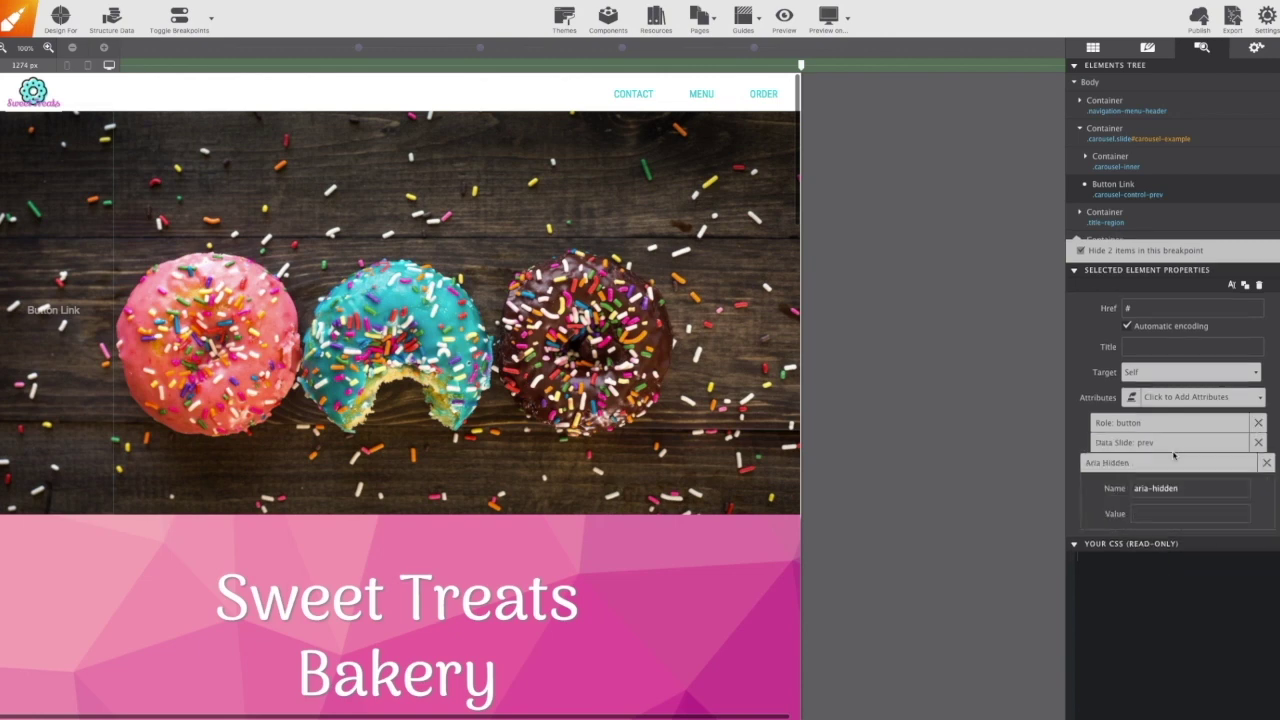
pyautogui.click(1180, 516)
pyautogui.write('true')
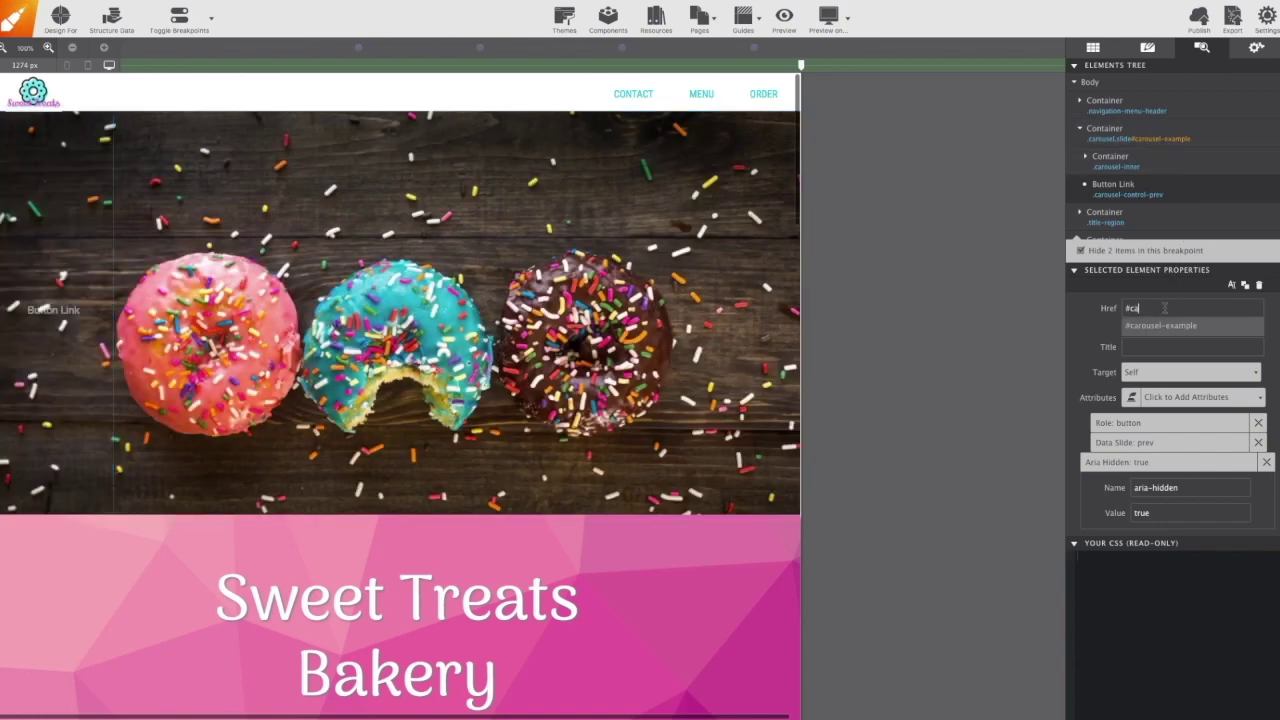
pyautogui.click(1165, 325)
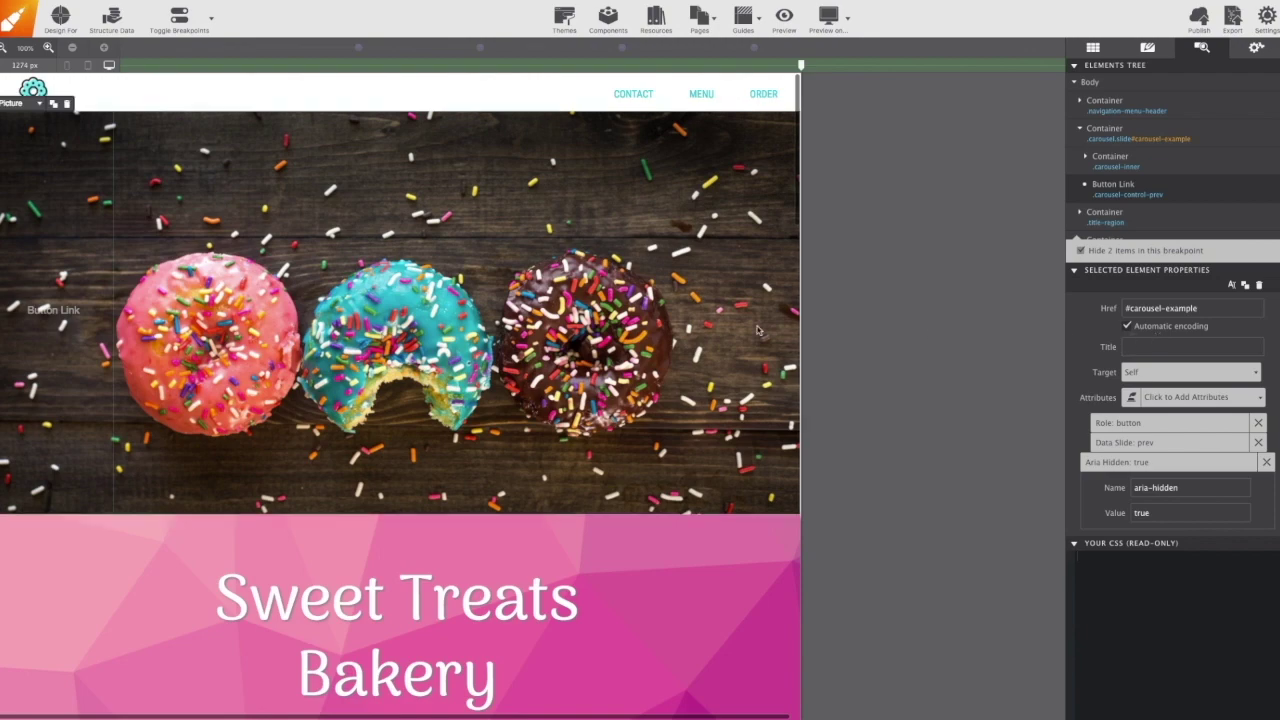
# Step: Insert a second Button Link and replace its btn class with carousel-control-next
pyautogui.click(1090, 48)
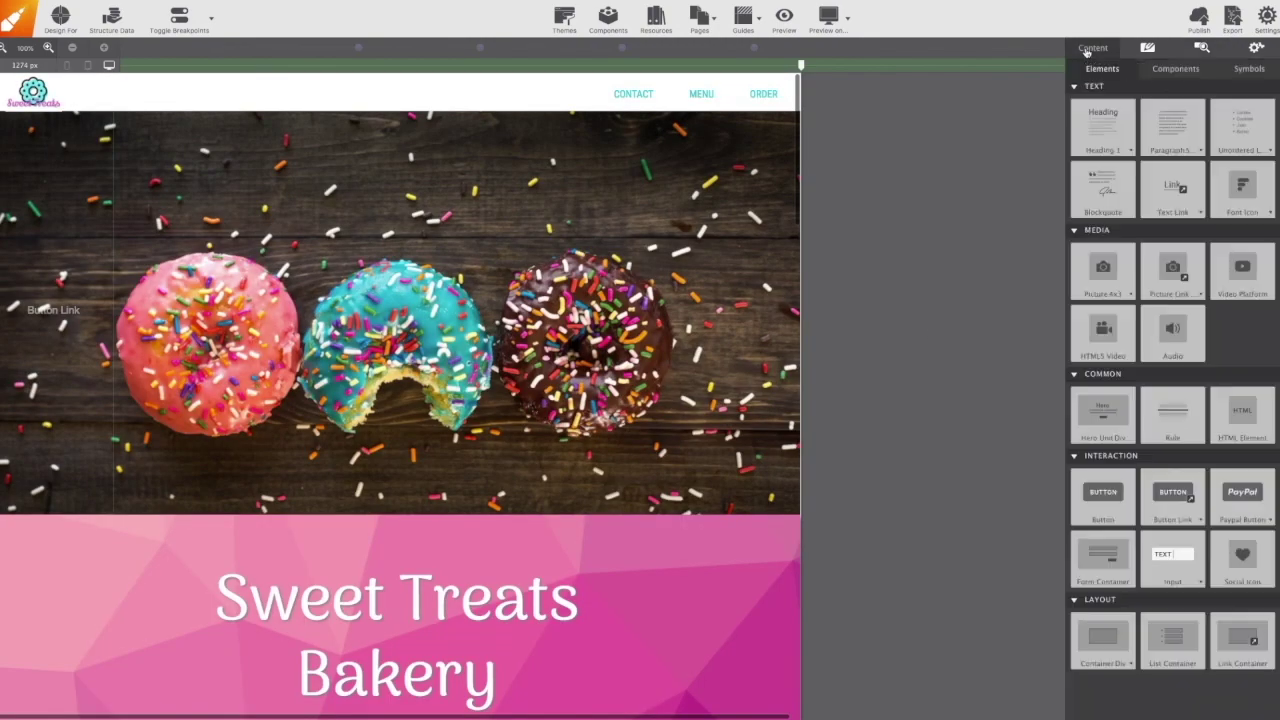
pyautogui.click(1185, 505)
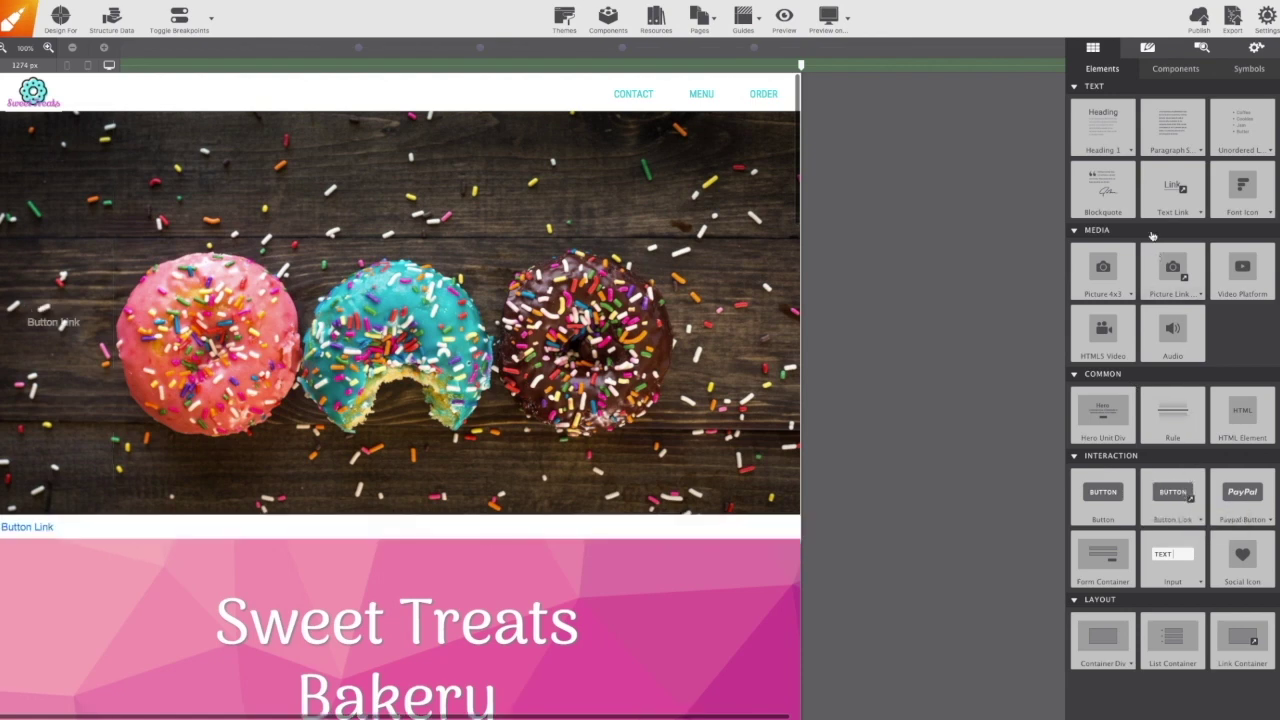
pyautogui.click(1146, 48)
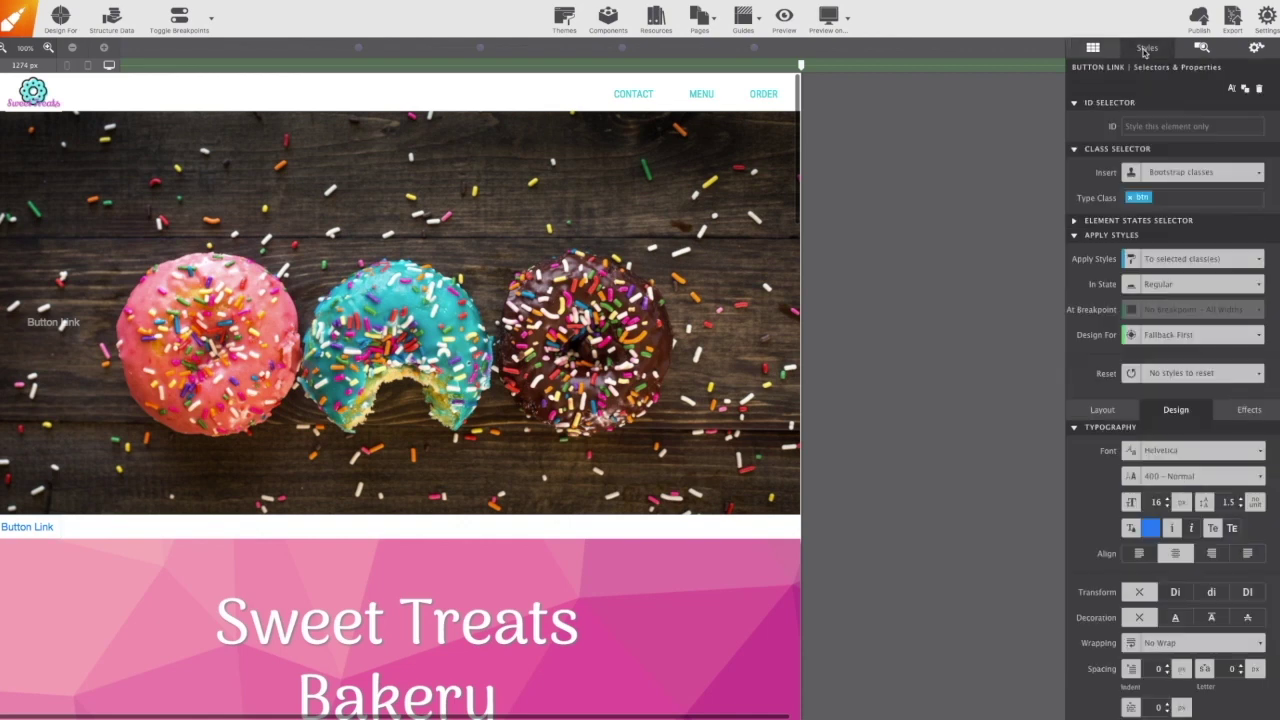
pyautogui.click(1129, 198)
pyautogui.write('c')
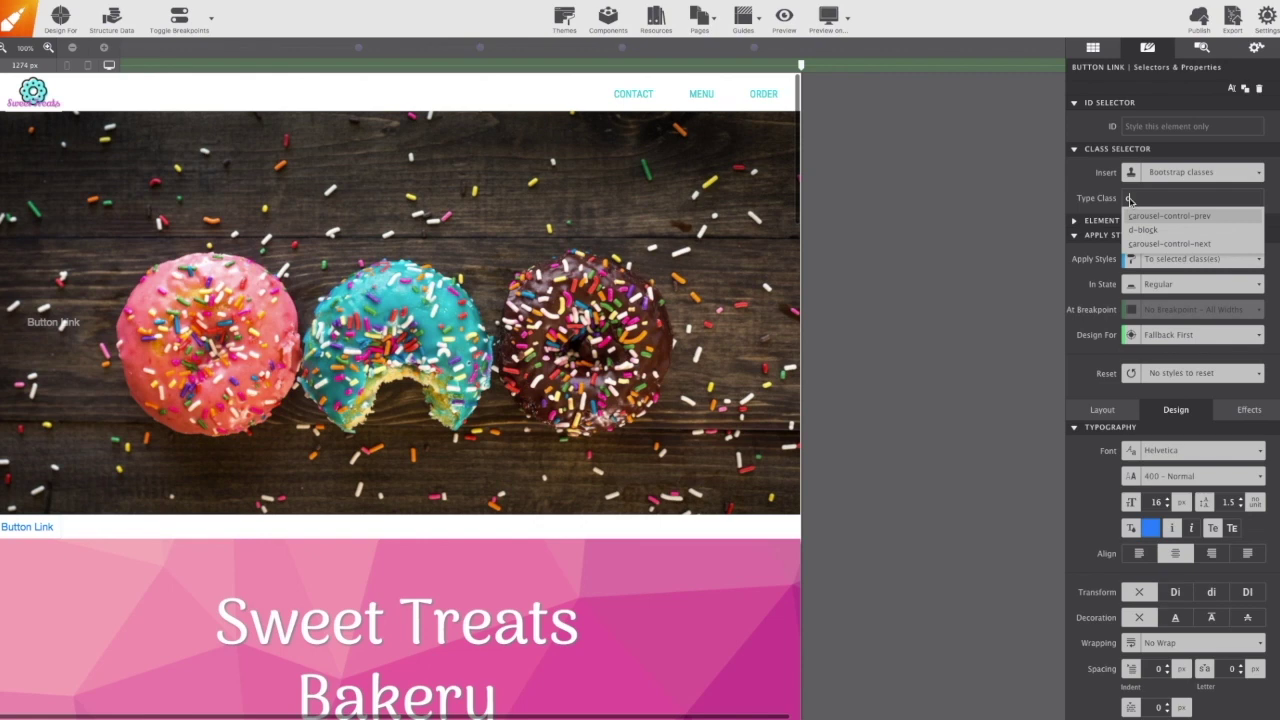
pyautogui.write('arouse')
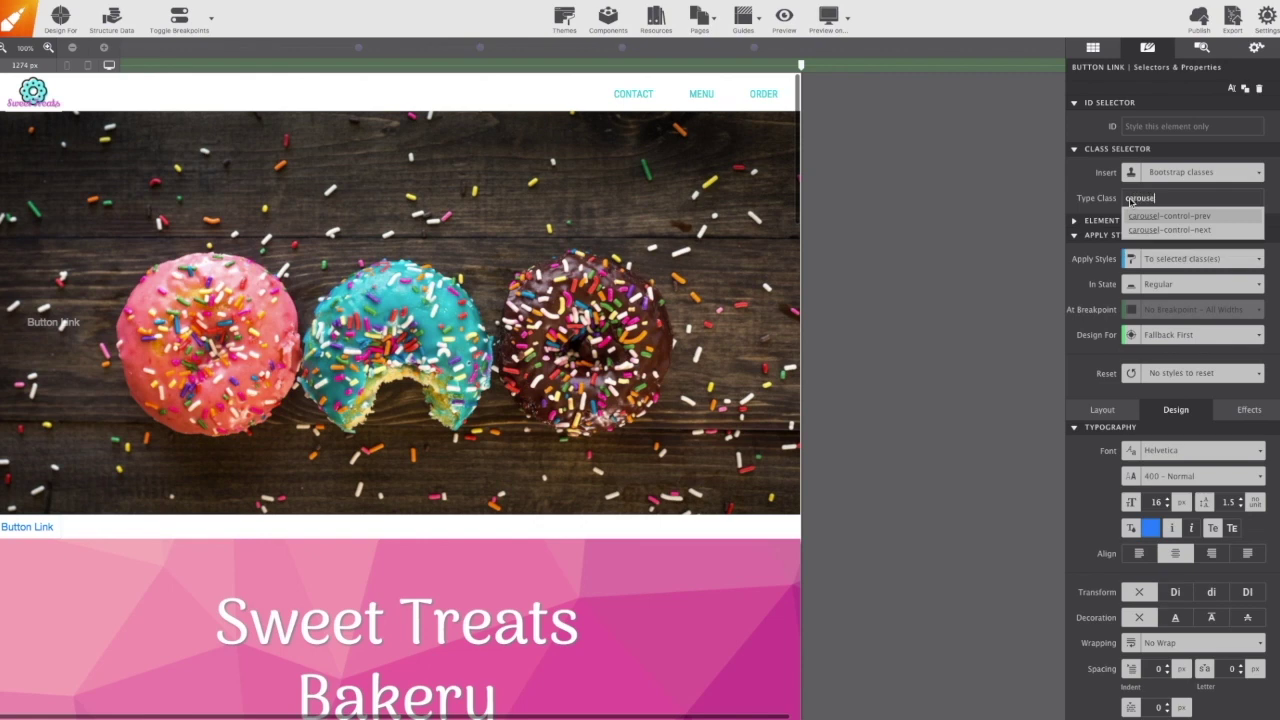
pyautogui.write('l-control-nex')
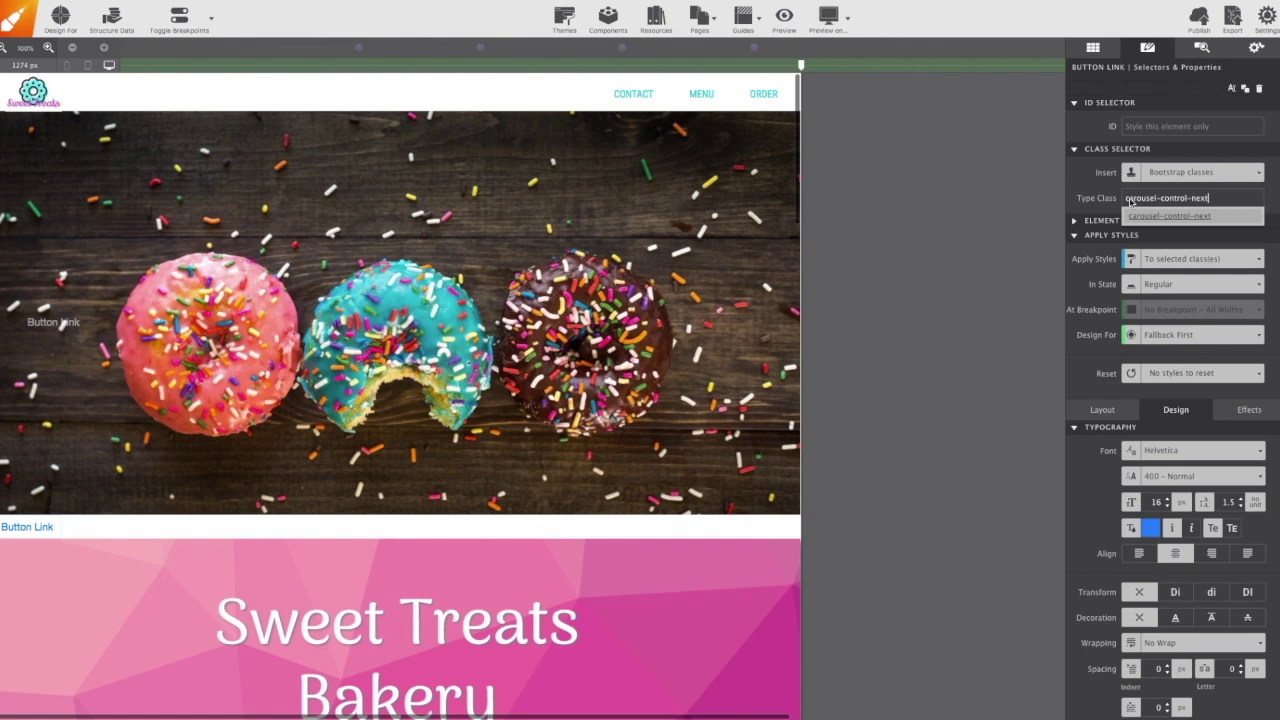
pyautogui.write('t')
pyautogui.press('Return')
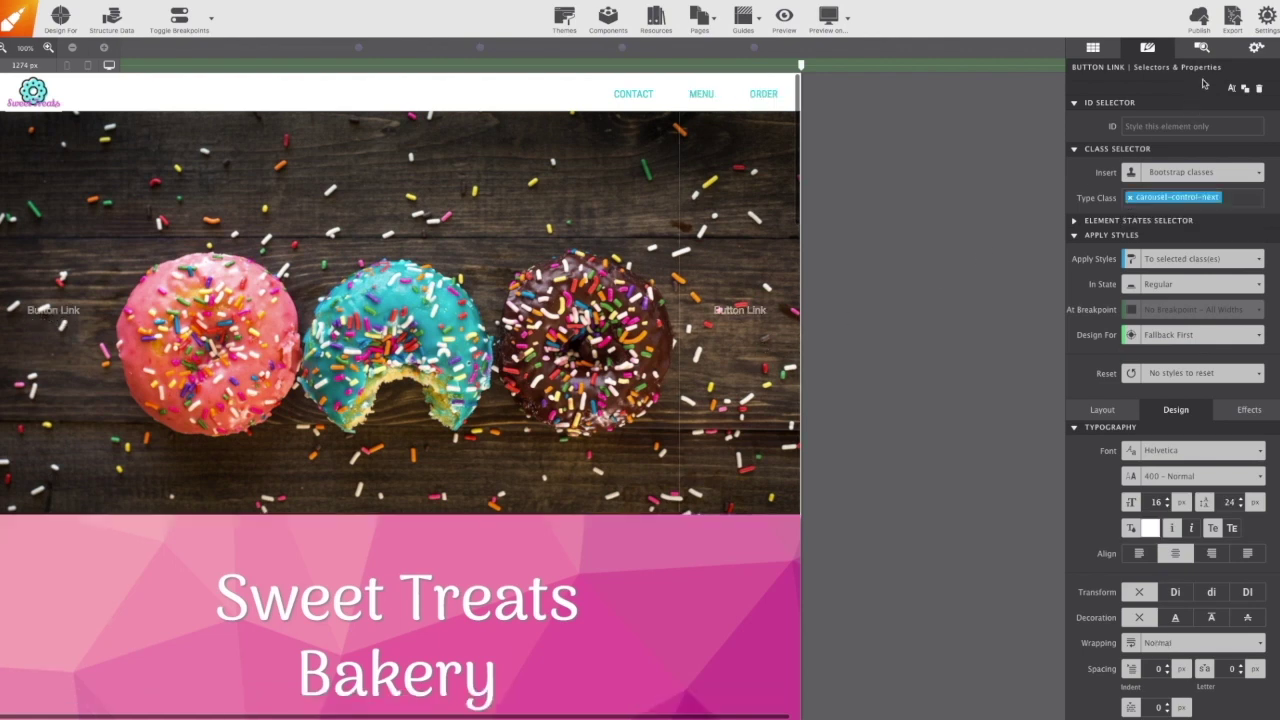
pyautogui.click(1207, 48)
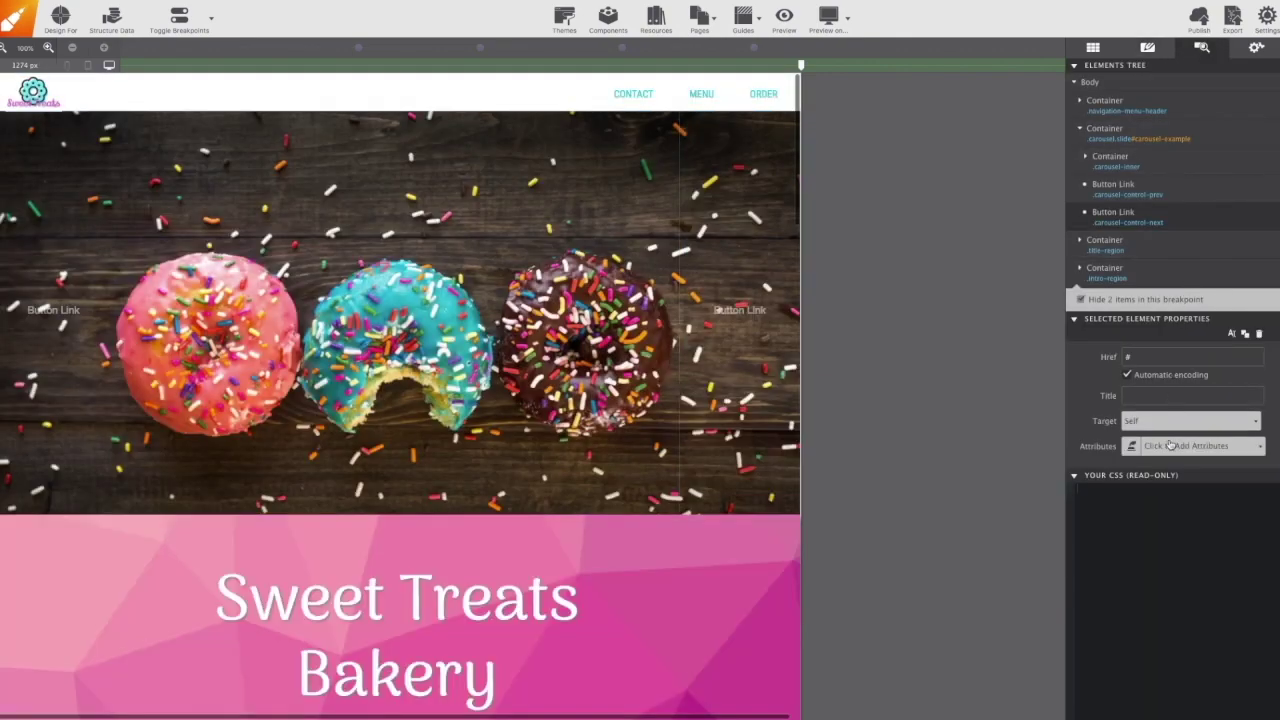
# Step: Give the next link the attributes role=button and data-slide=next
pyautogui.click(1171, 446)
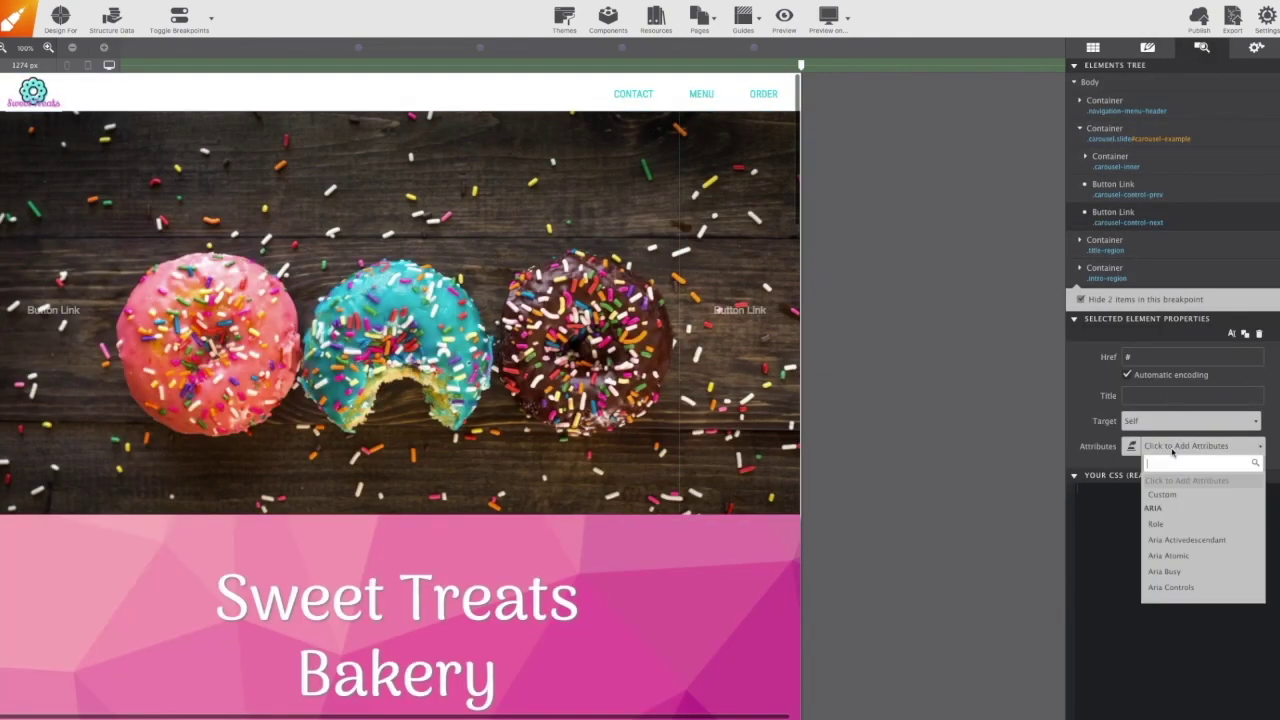
pyautogui.write('role')
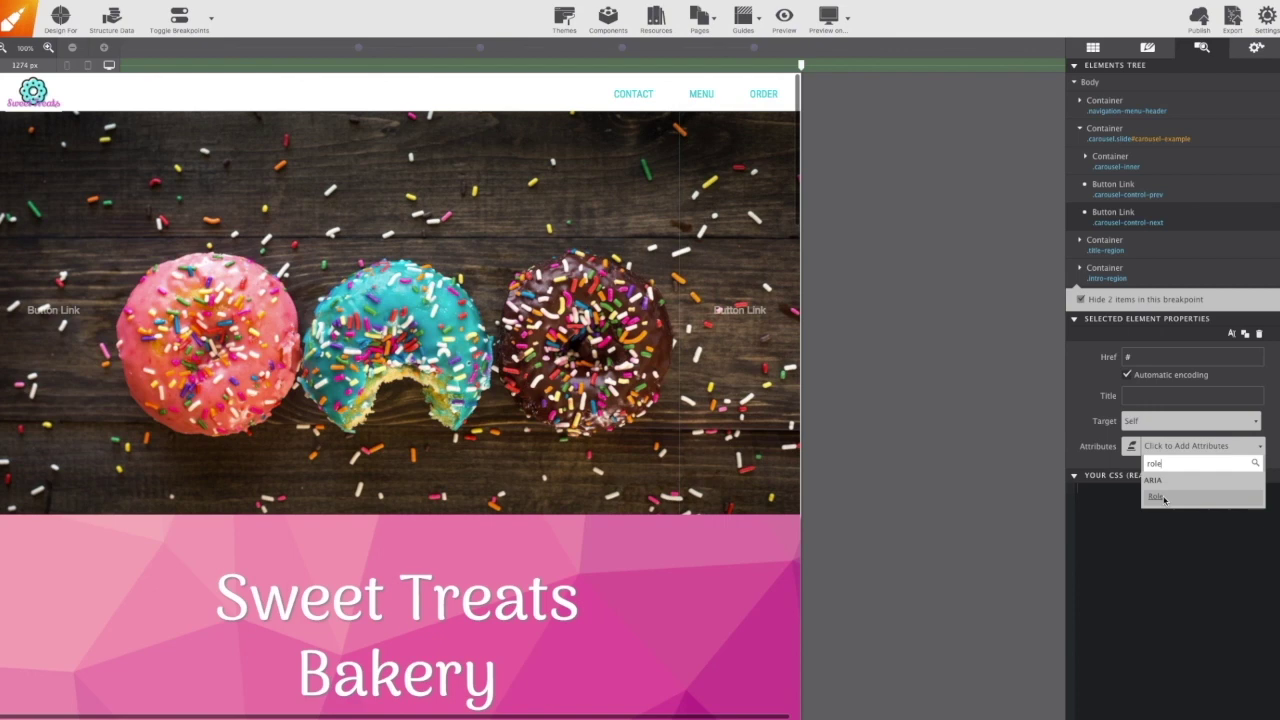
pyautogui.click(1163, 497)
pyautogui.click(1163, 480)
pyautogui.write('button')
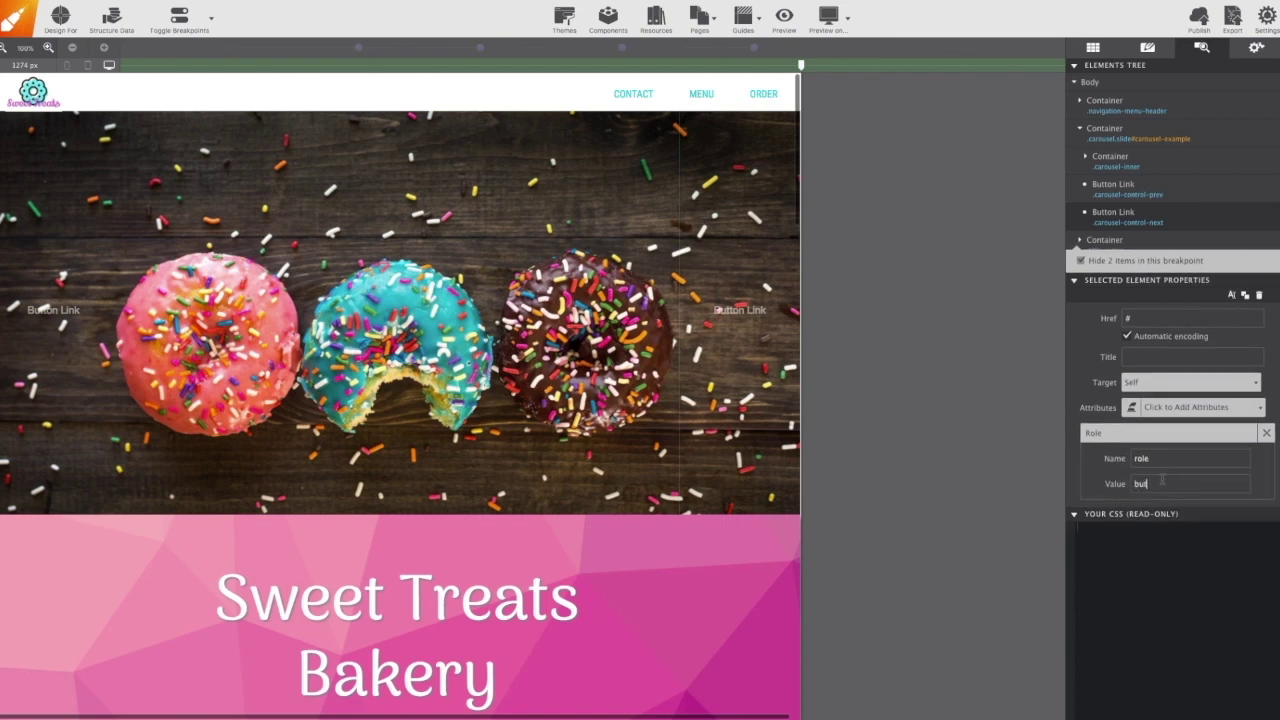
pyautogui.click(1182, 410)
pyautogui.write('da')
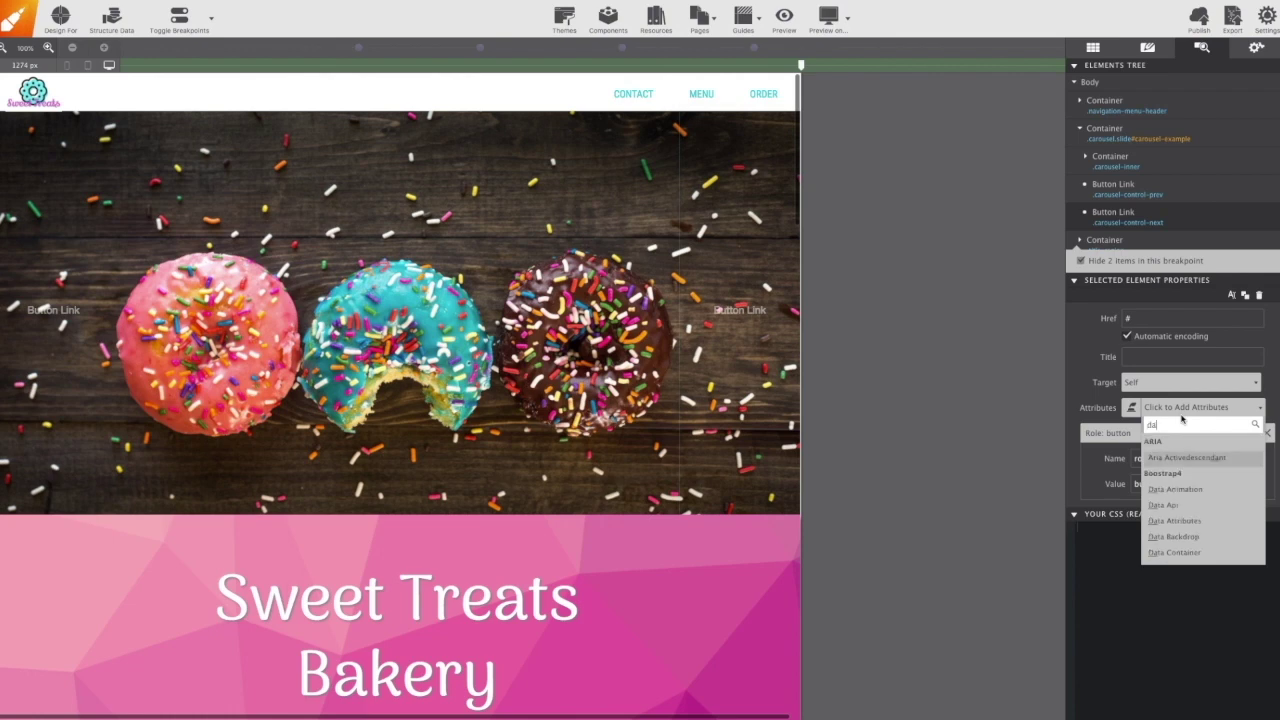
pyautogui.write('ta slide')
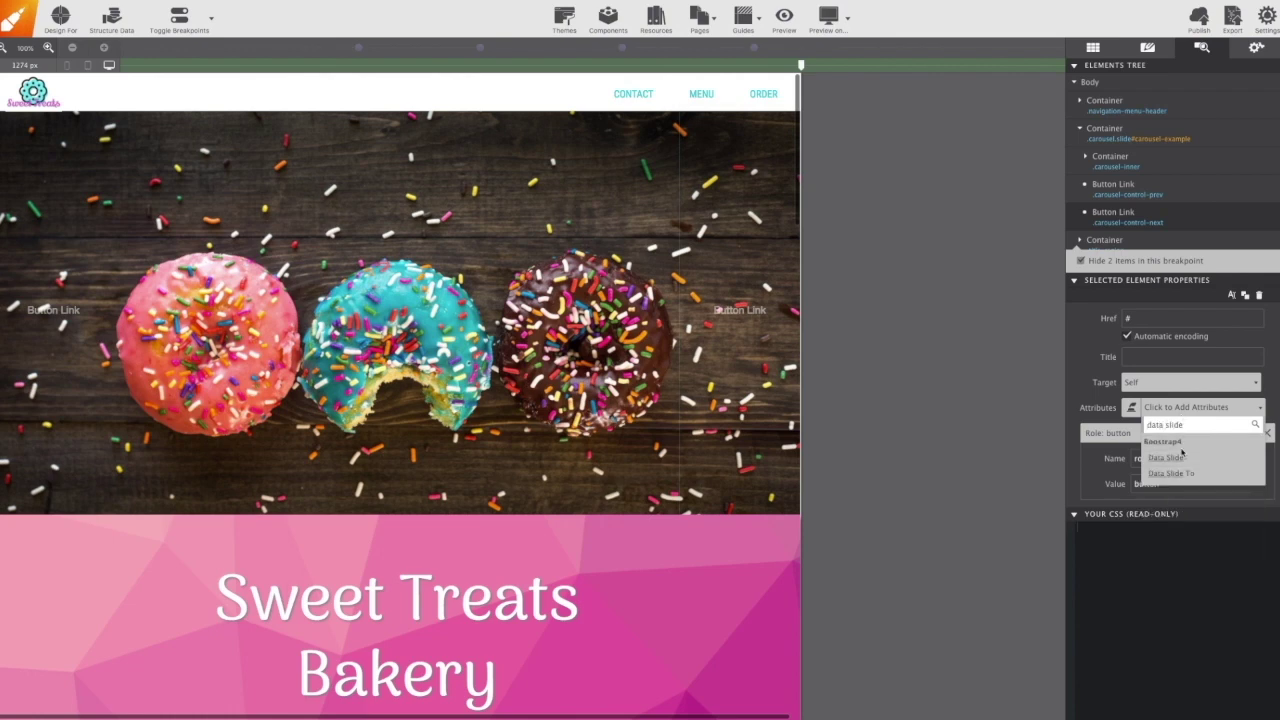
pyautogui.click(1182, 458)
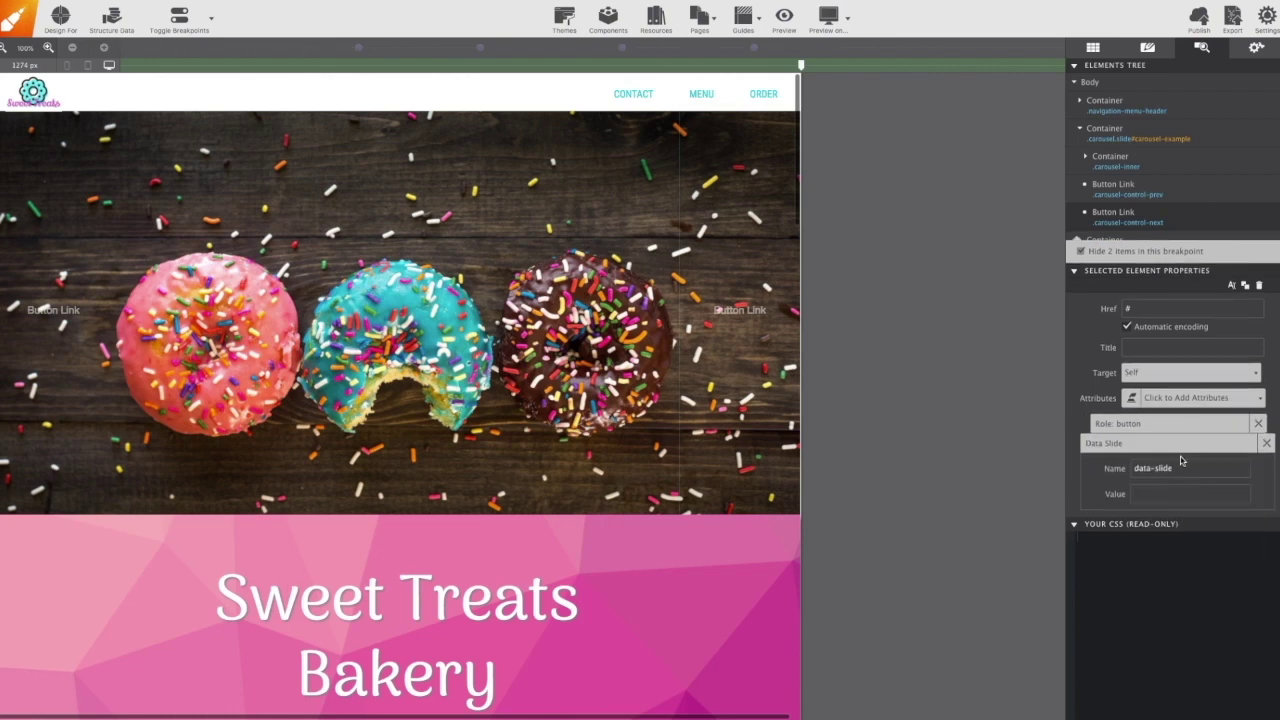
pyautogui.click(1170, 490)
pyautogui.write('next')
# Step: Add aria-hidden=true and set the next link's Href to #carousel-example
pyautogui.click(1192, 401)
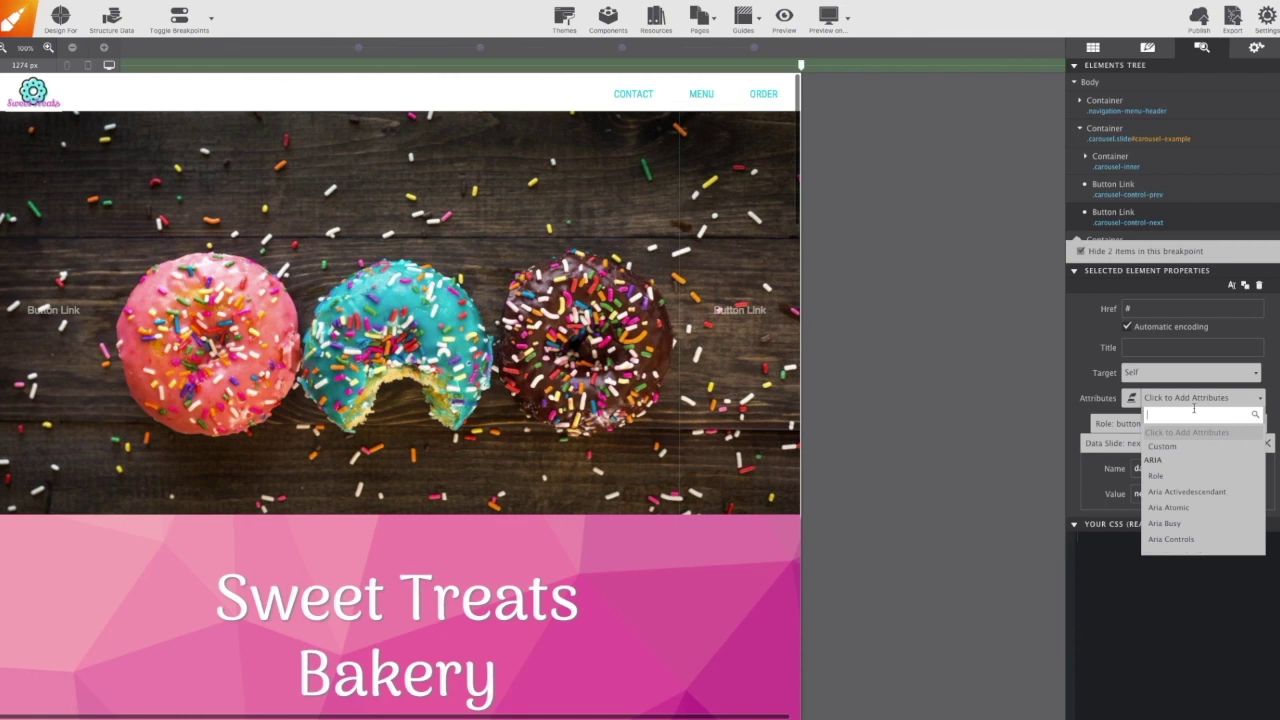
pyautogui.write('aria')
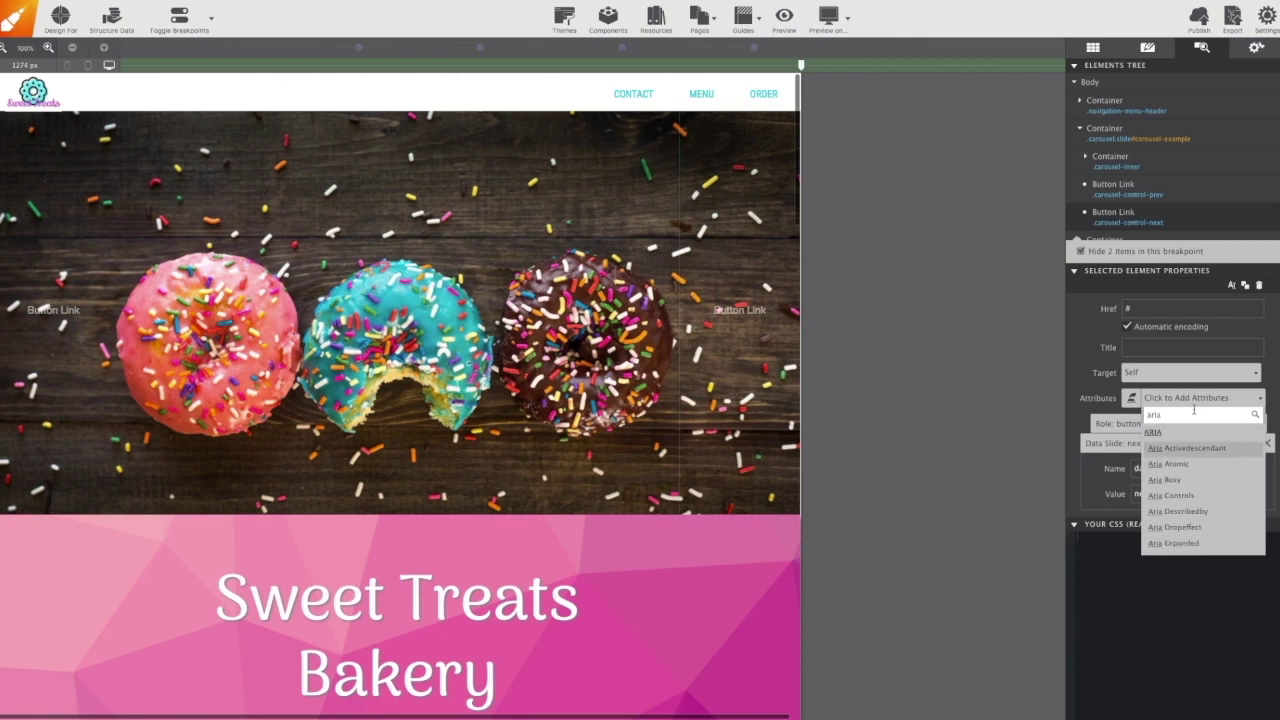
pyautogui.write(' hi')
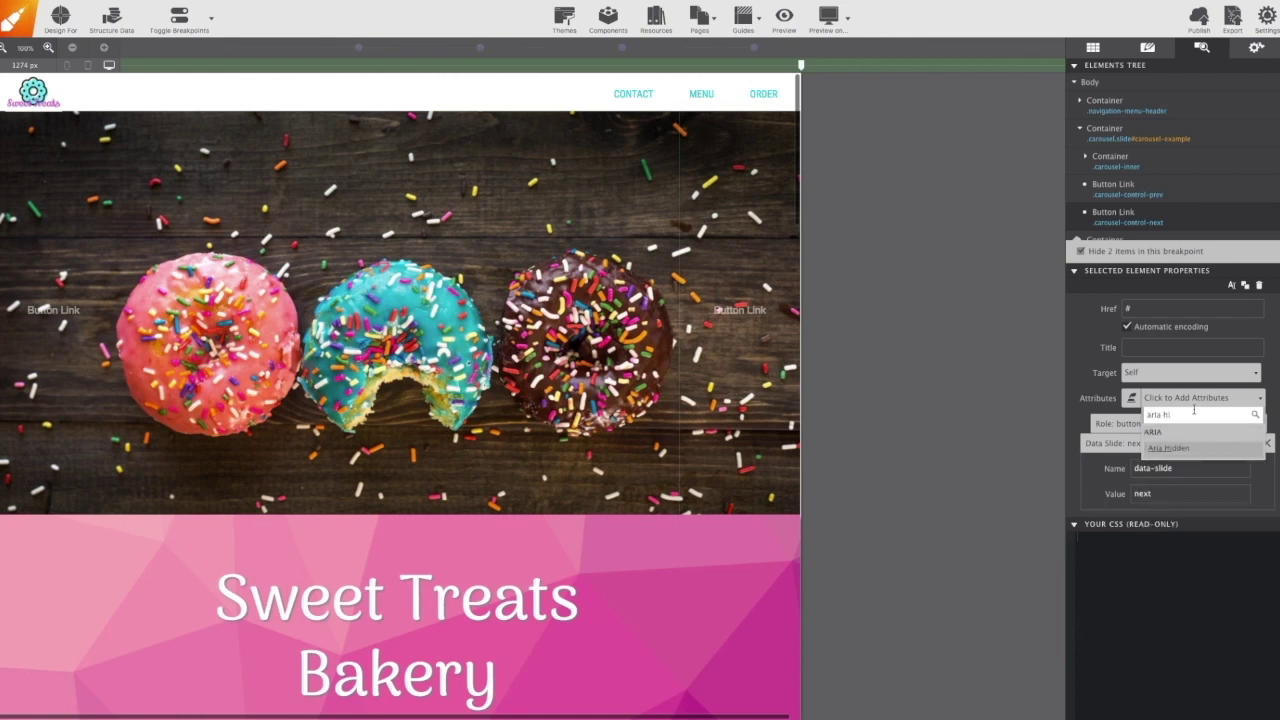
pyautogui.click(1172, 448)
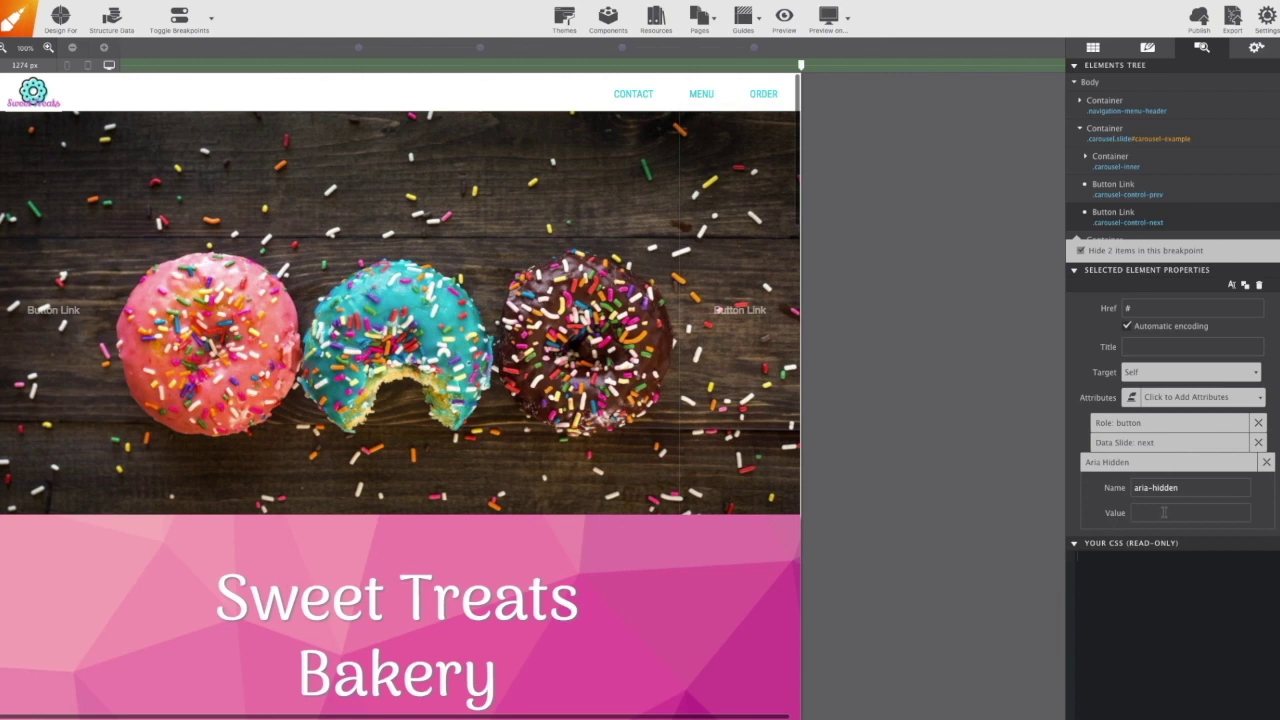
pyautogui.click(1164, 512)
pyautogui.write('true')
pyautogui.press('Return')
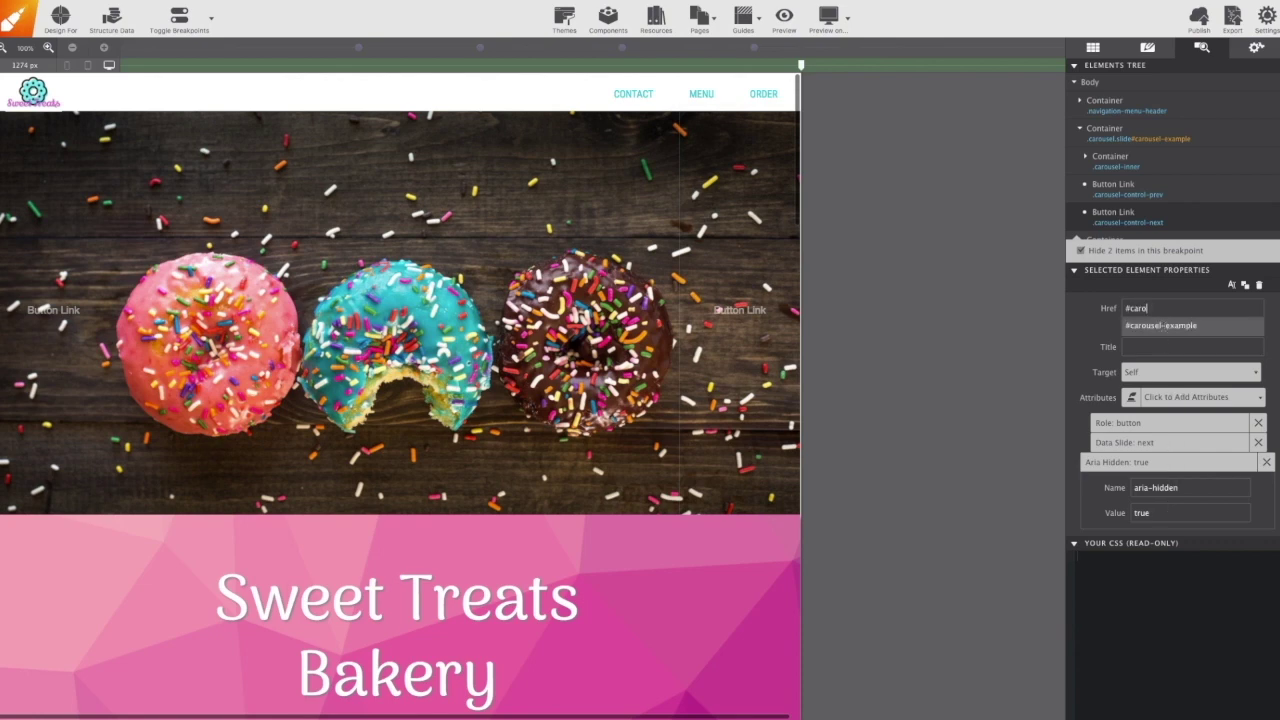
pyautogui.click(1164, 326)
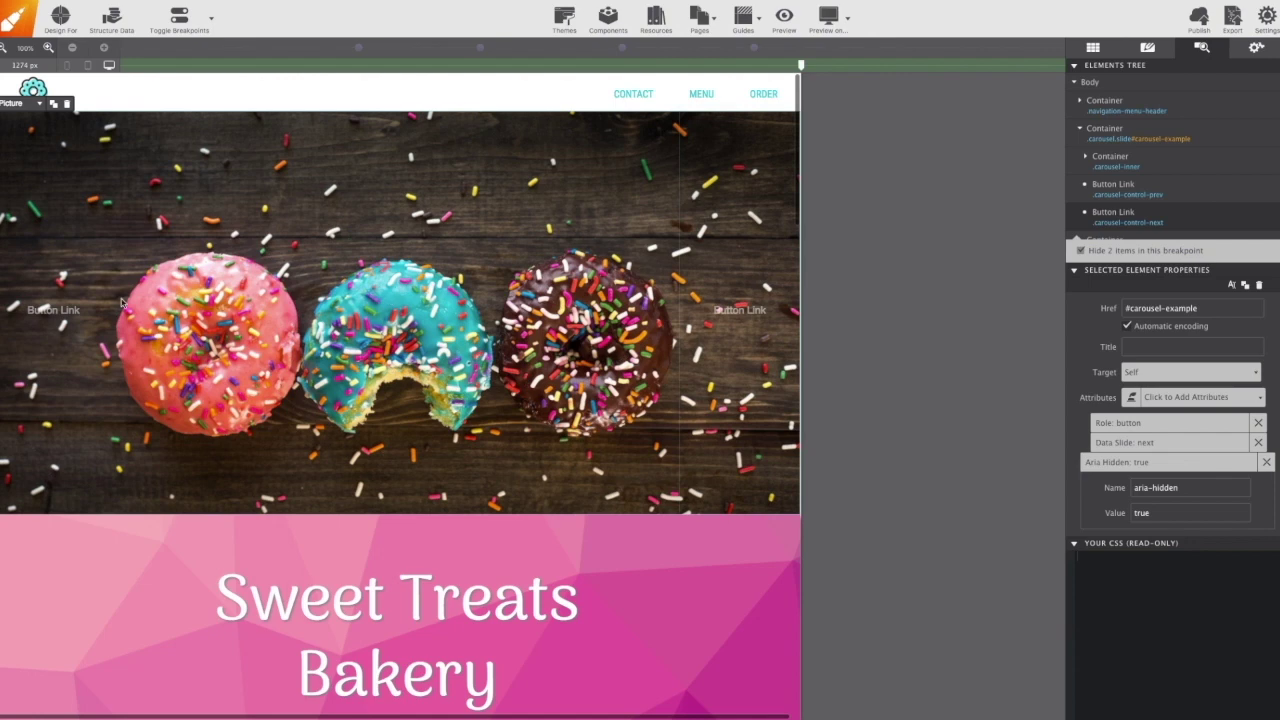
pyautogui.click(45, 314)
# Step: Delete the 'Button Link' label text from both the prev and next links
pyautogui.tripleClick(45, 314)
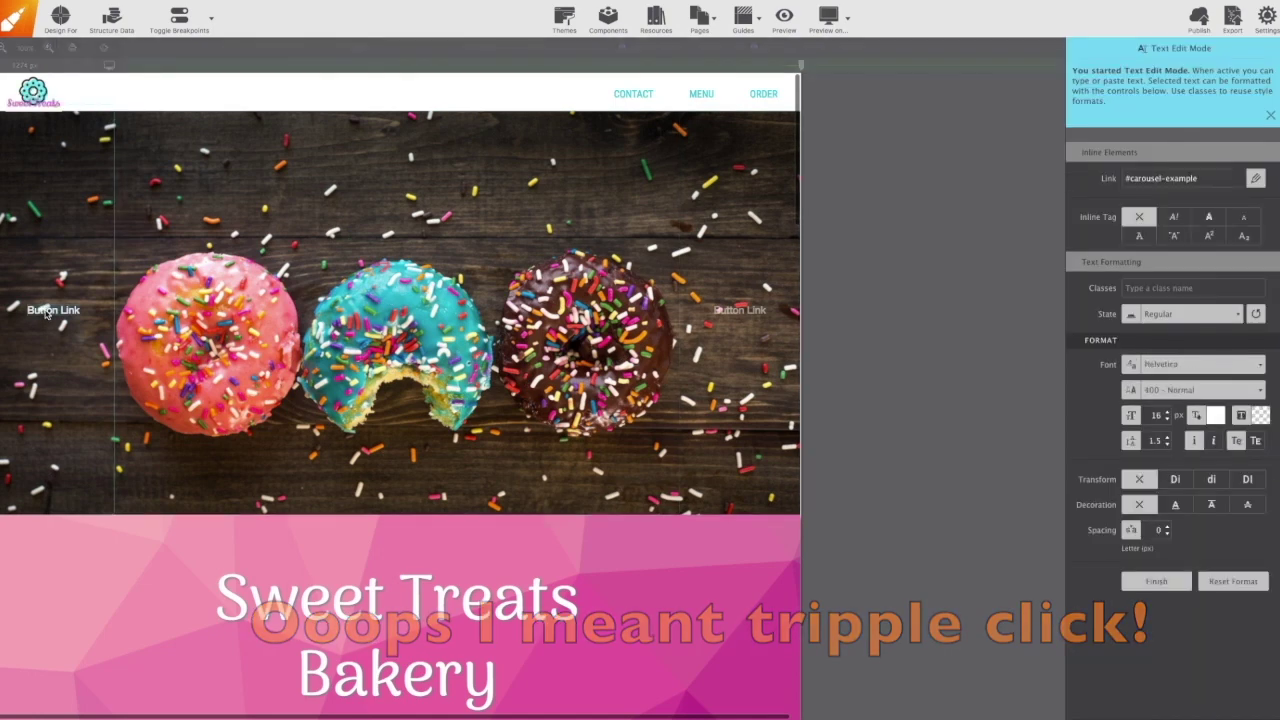
pyautogui.press('BackSpace')
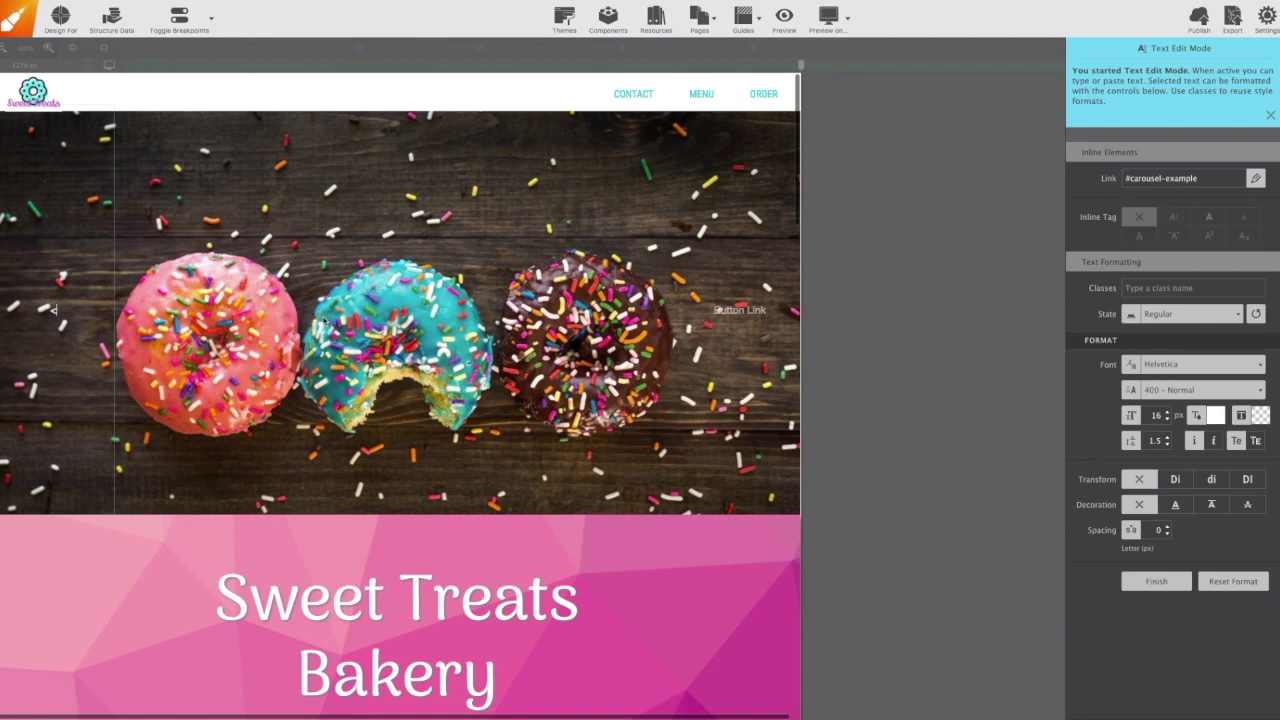
pyautogui.press('Escape')
pyautogui.click(736, 317)
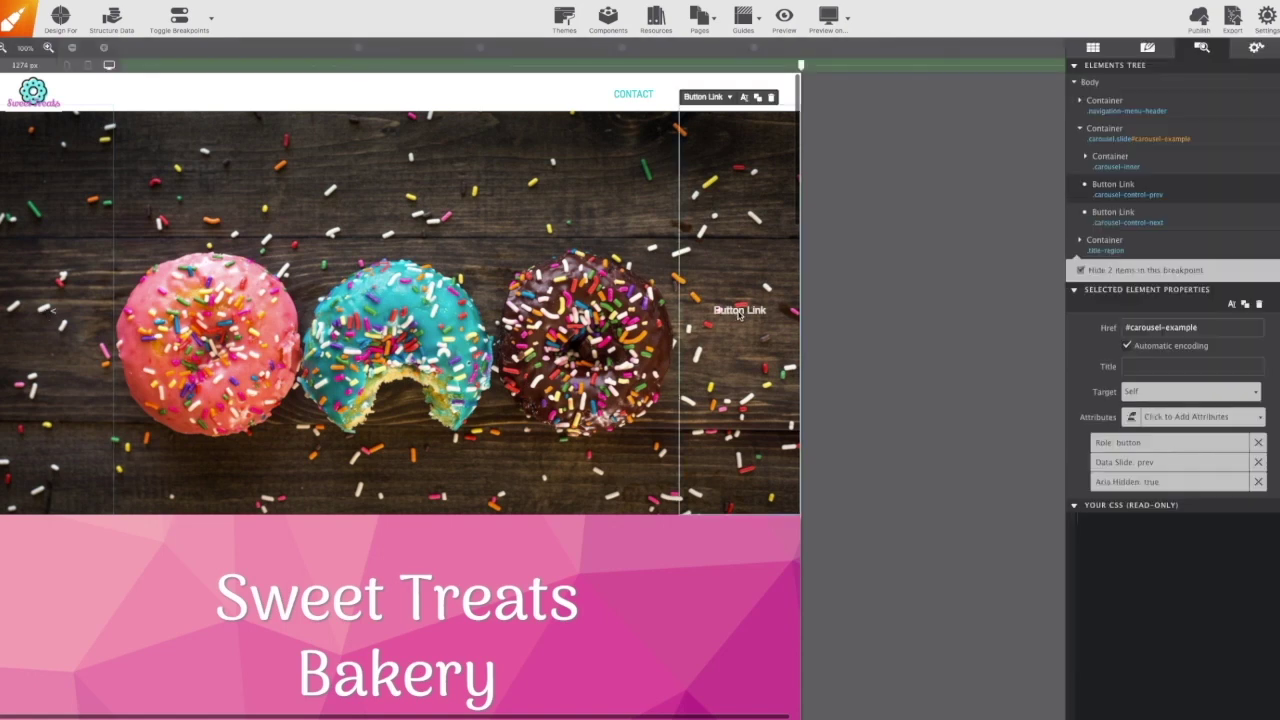
pyautogui.doubleClick(739, 313)
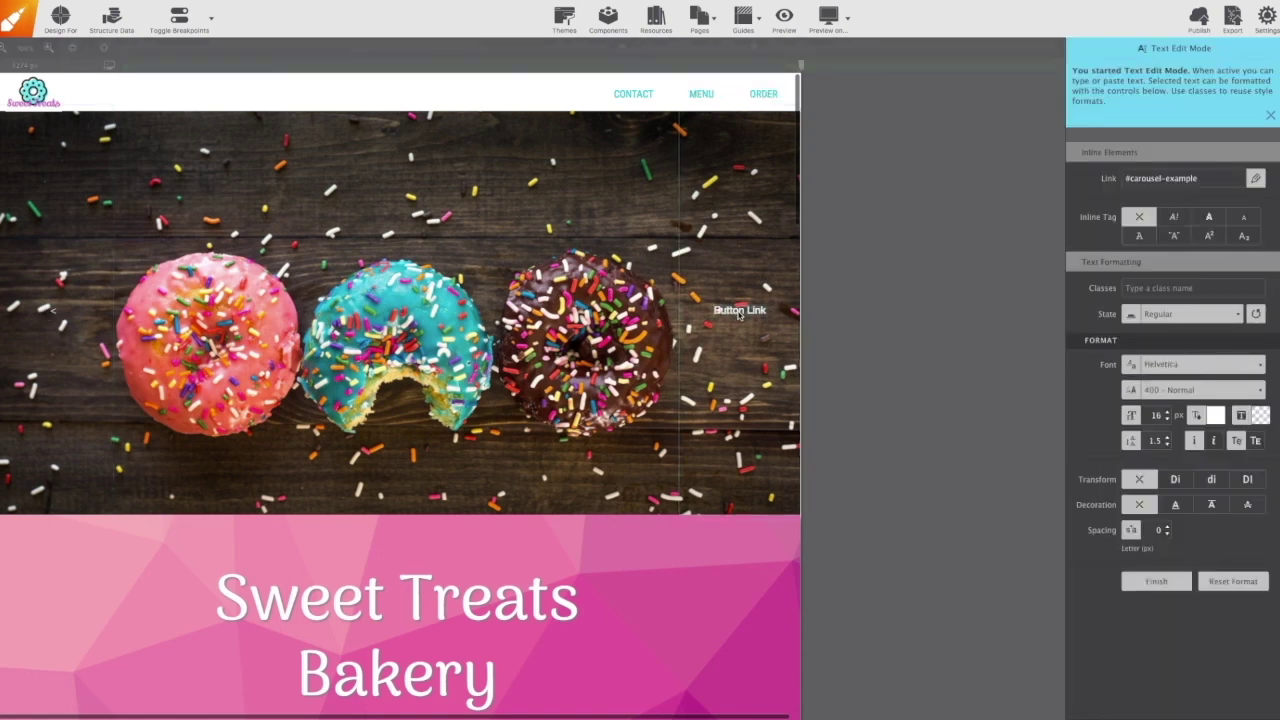
pyautogui.press('BackSpace')
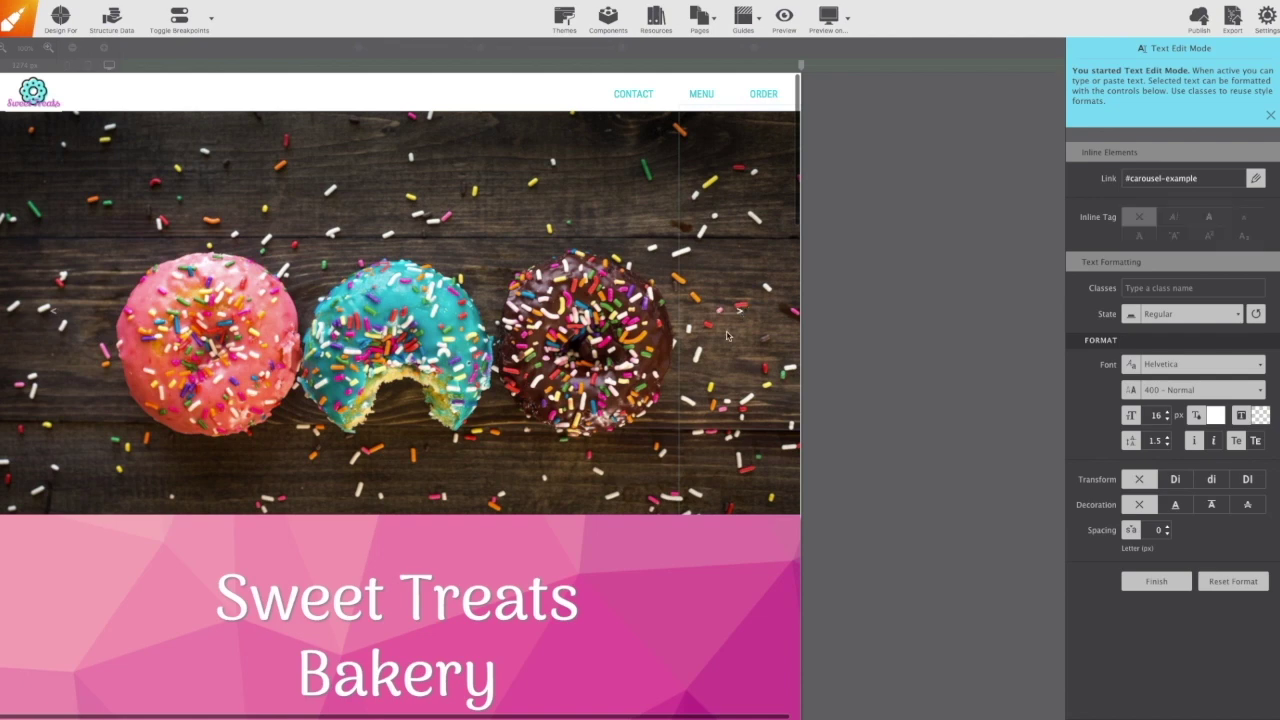
pyautogui.press('Escape')
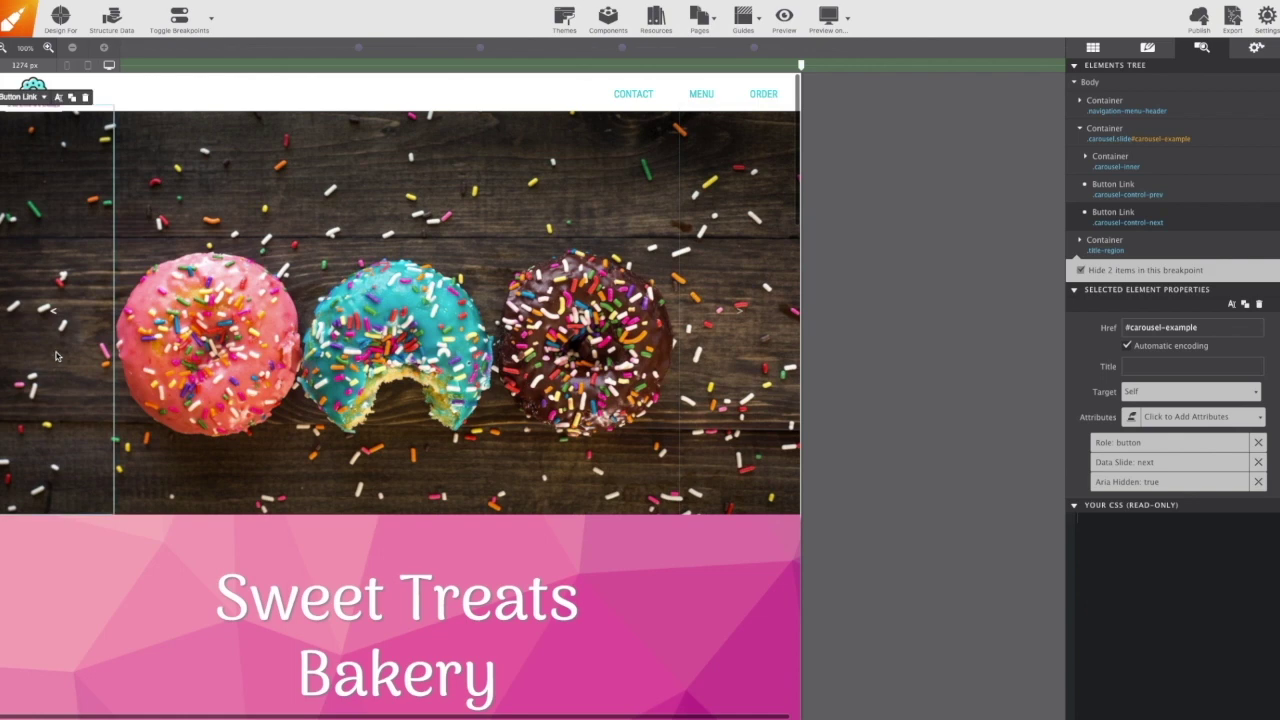
# Step: Set font size 40 on both carousel-control-prev and carousel-control-next links
pyautogui.click(50, 340)
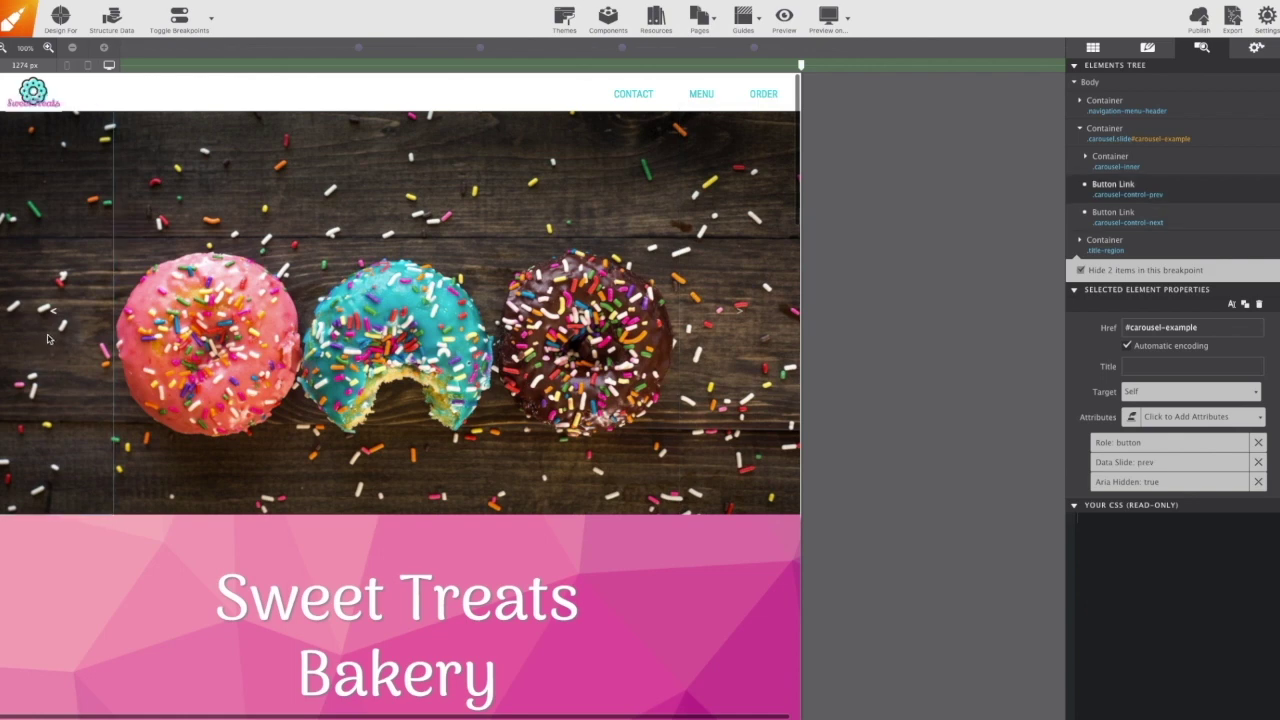
pyautogui.click(1147, 48)
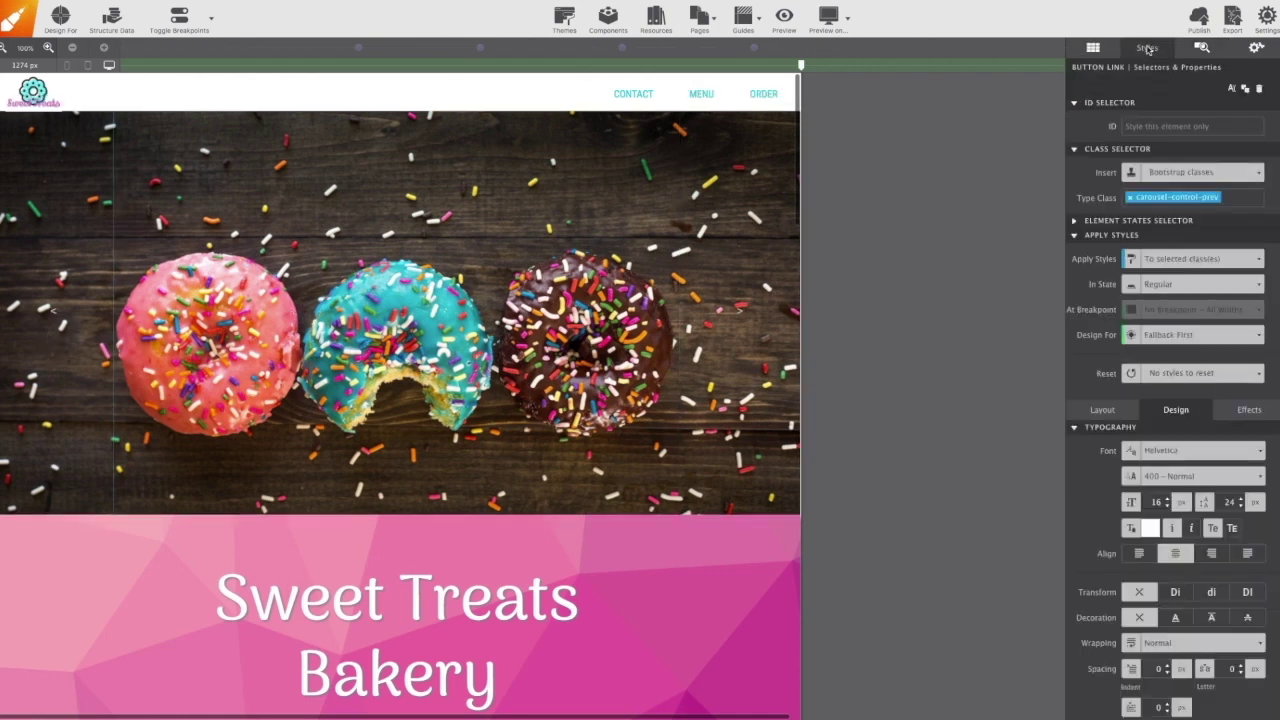
pyautogui.doubleClick(1156, 502)
pyautogui.write('40')
pyautogui.click(743, 320)
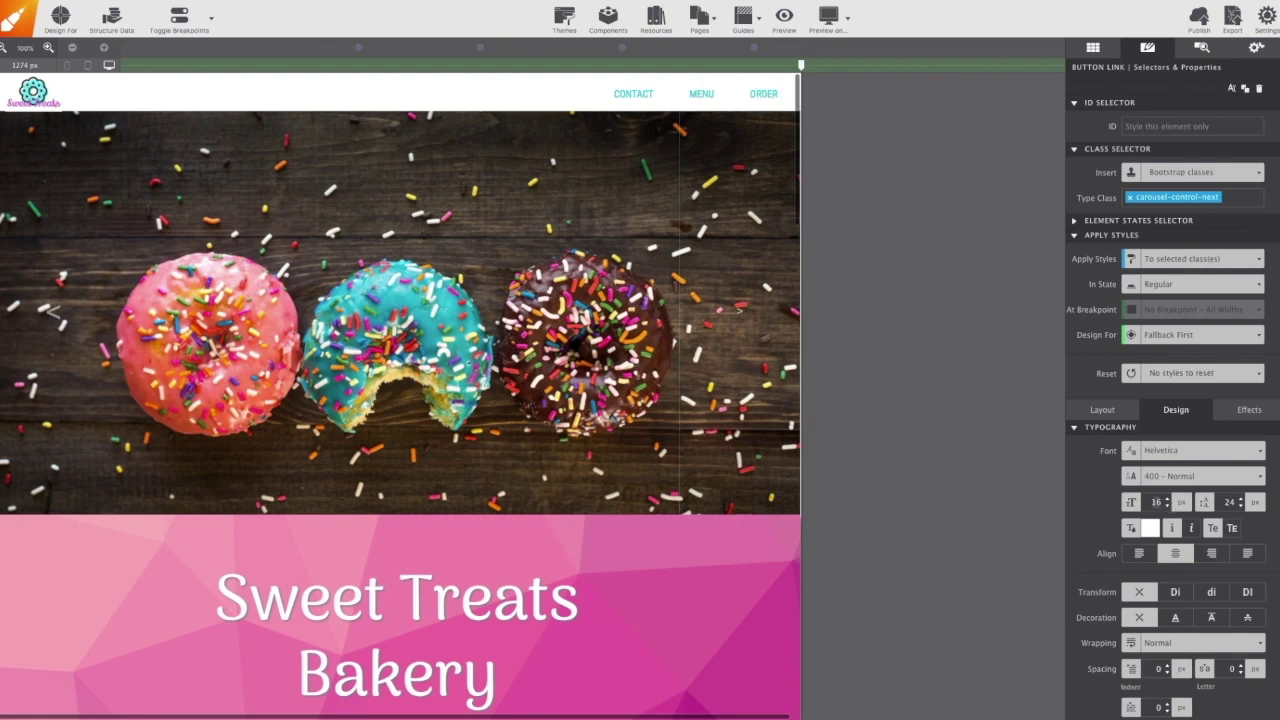
pyautogui.doubleClick(1155, 502)
pyautogui.write('40')
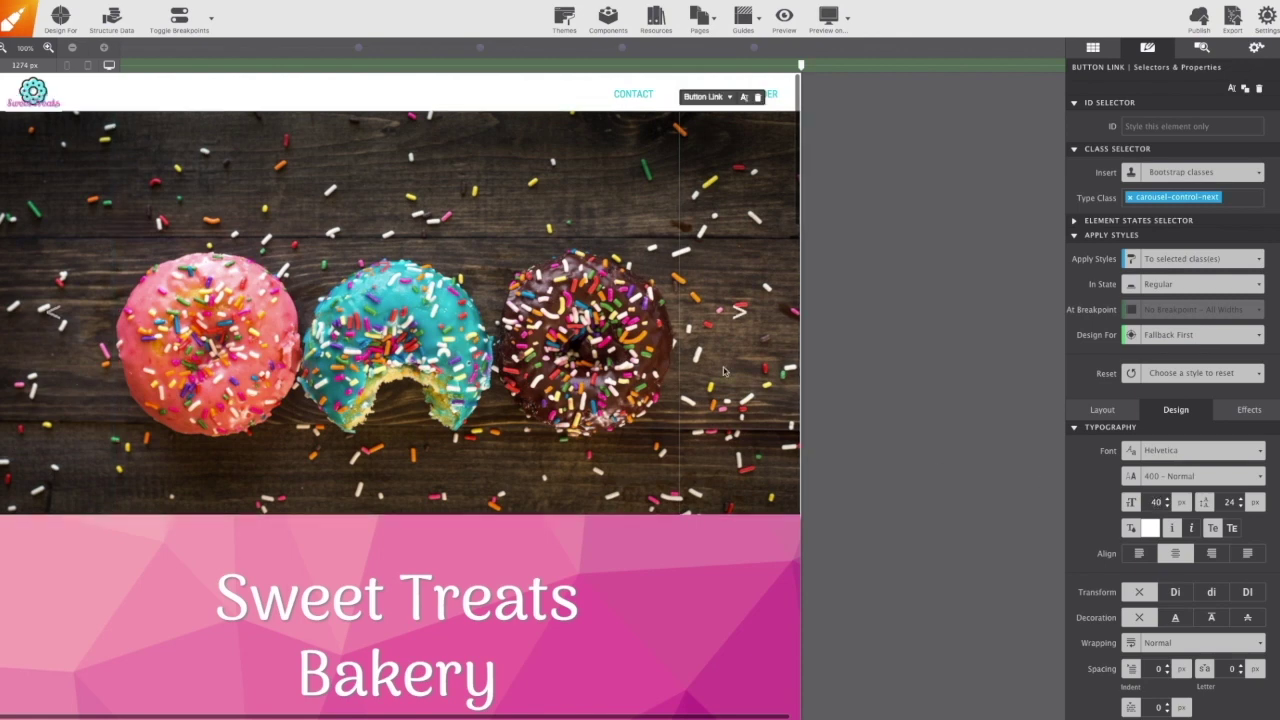
pyautogui.click(1201, 47)
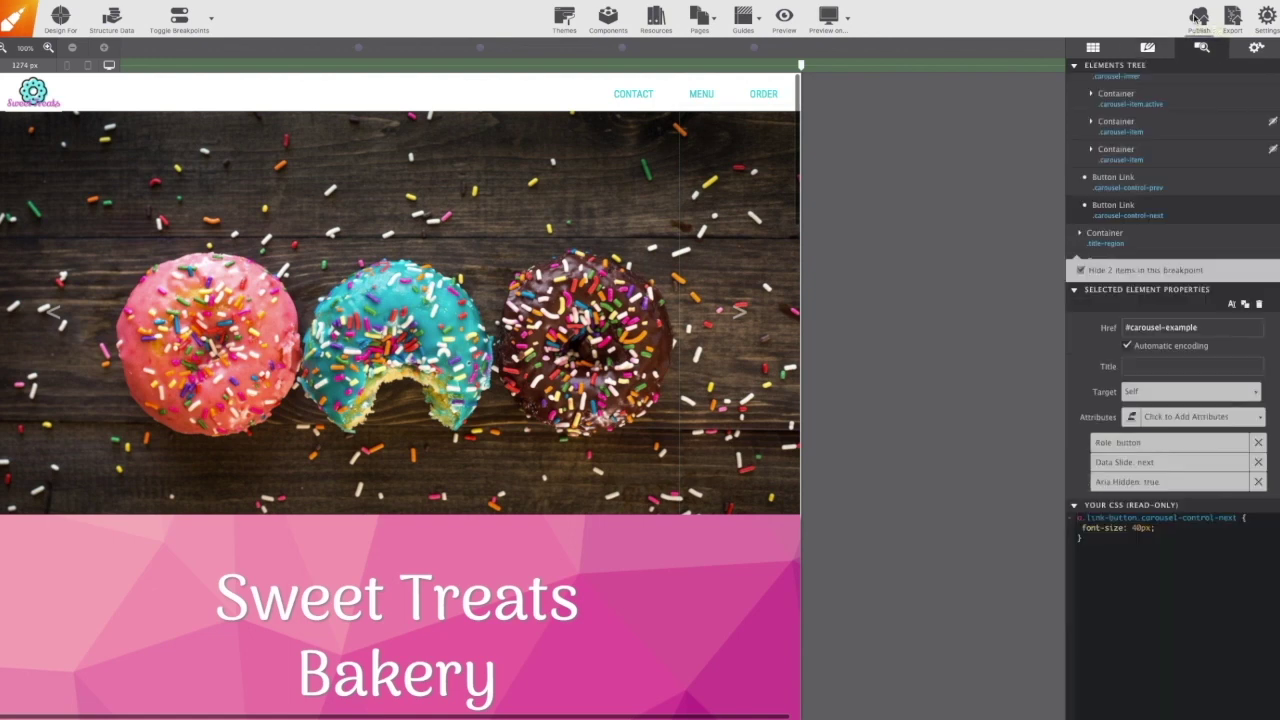
# Step: Save the changed project, publish the Sweet Treats site, and advance the live carousel one slide
pyautogui.click(1197, 18)
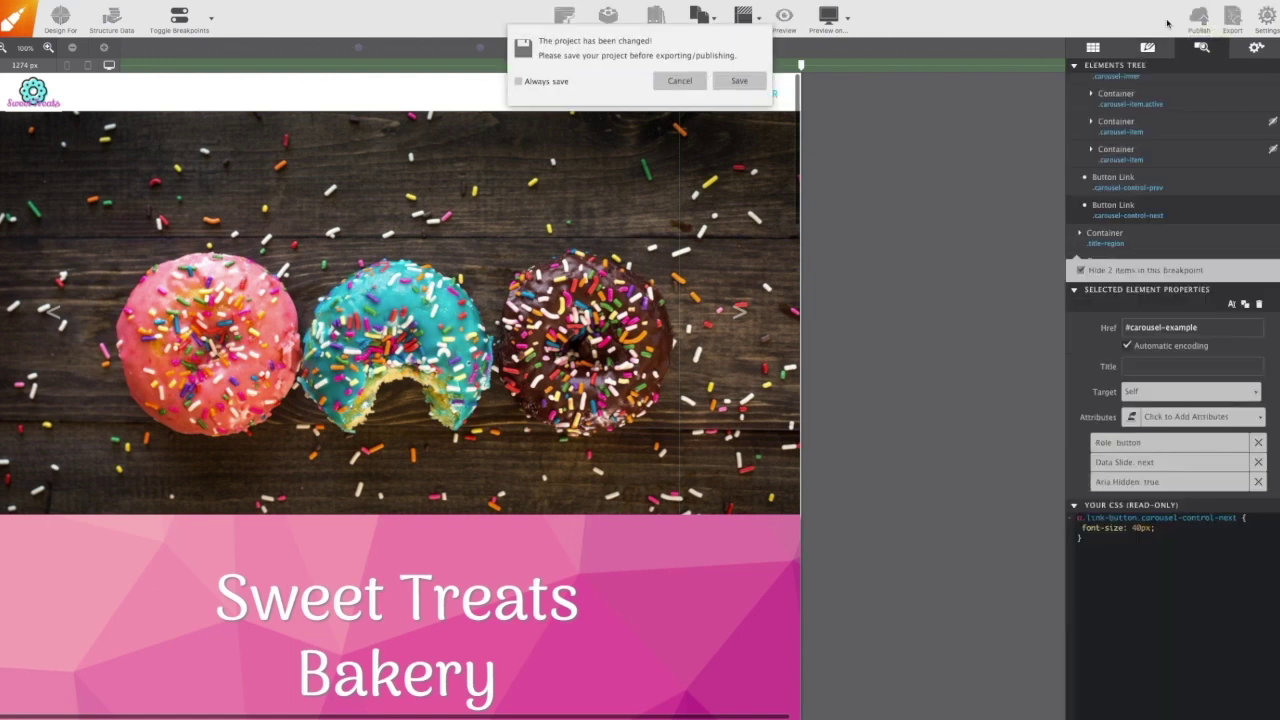
pyautogui.click(738, 80)
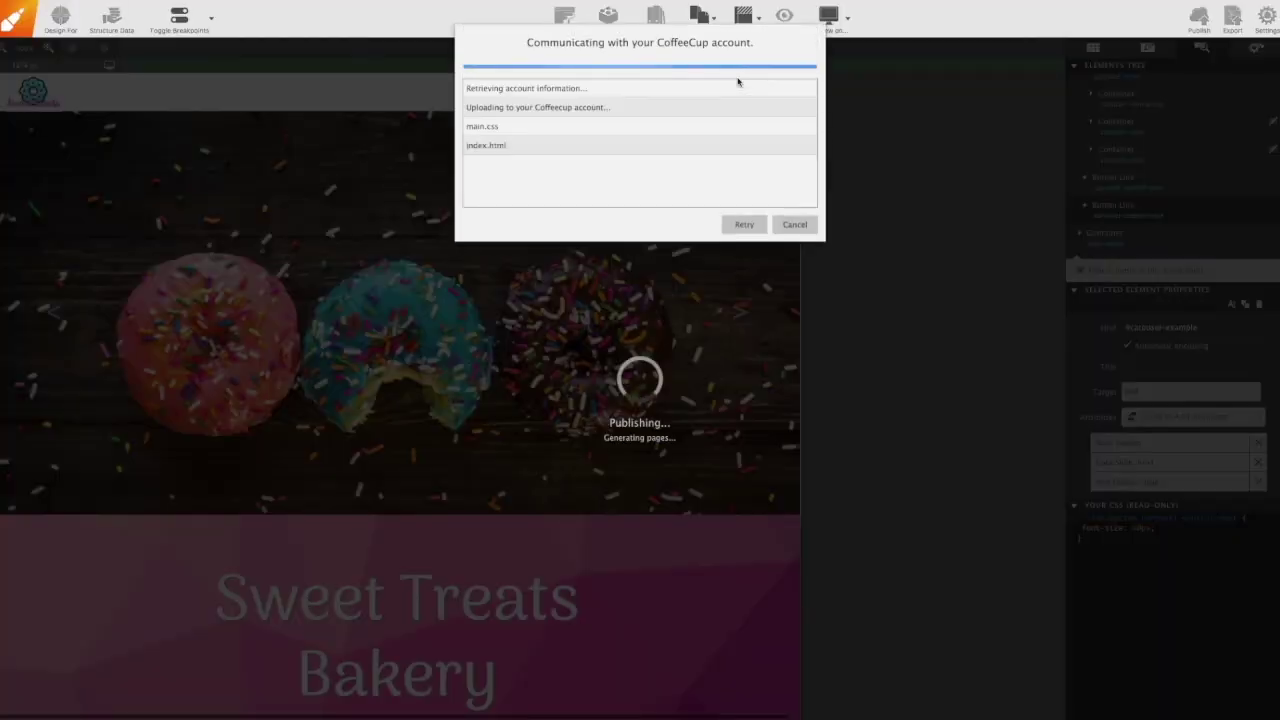
pyautogui.click(1066, 320)
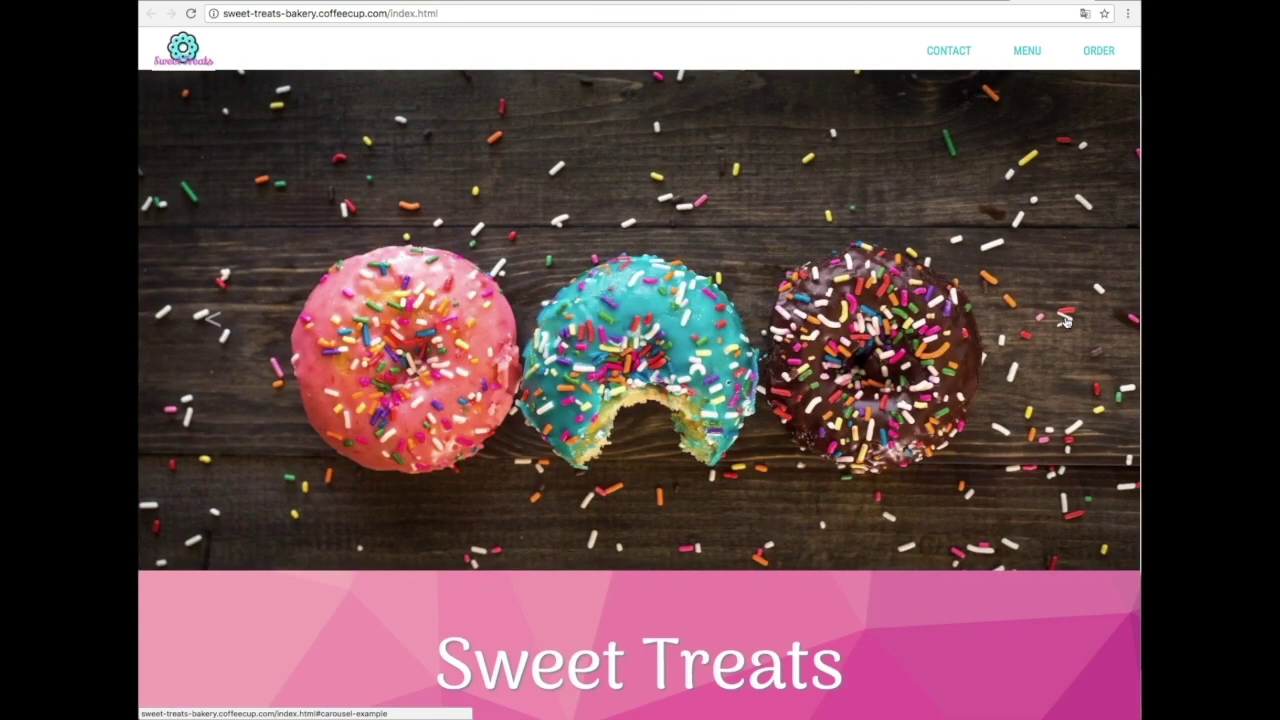
# Step: Step the live carousel forward two slides with > and back two with <, ending on the donuts photo
pyautogui.click(1066, 320)
pyautogui.click(1066, 320)
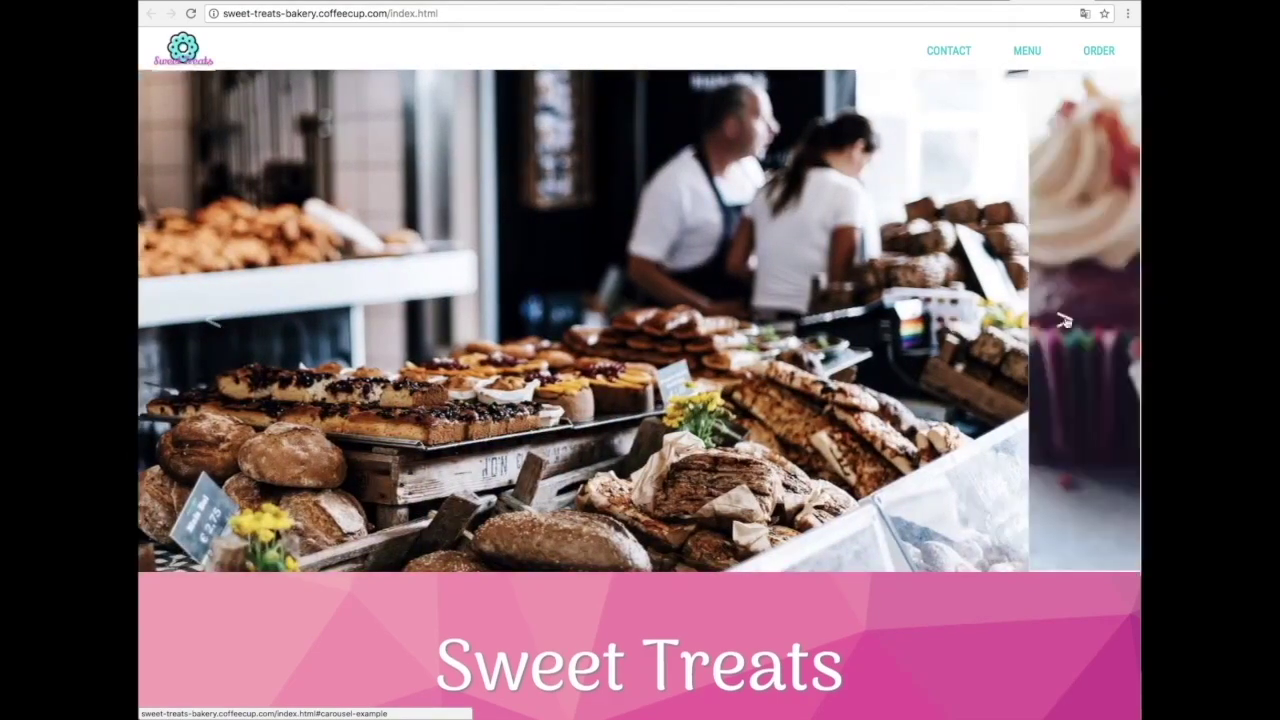
pyautogui.click(216, 322)
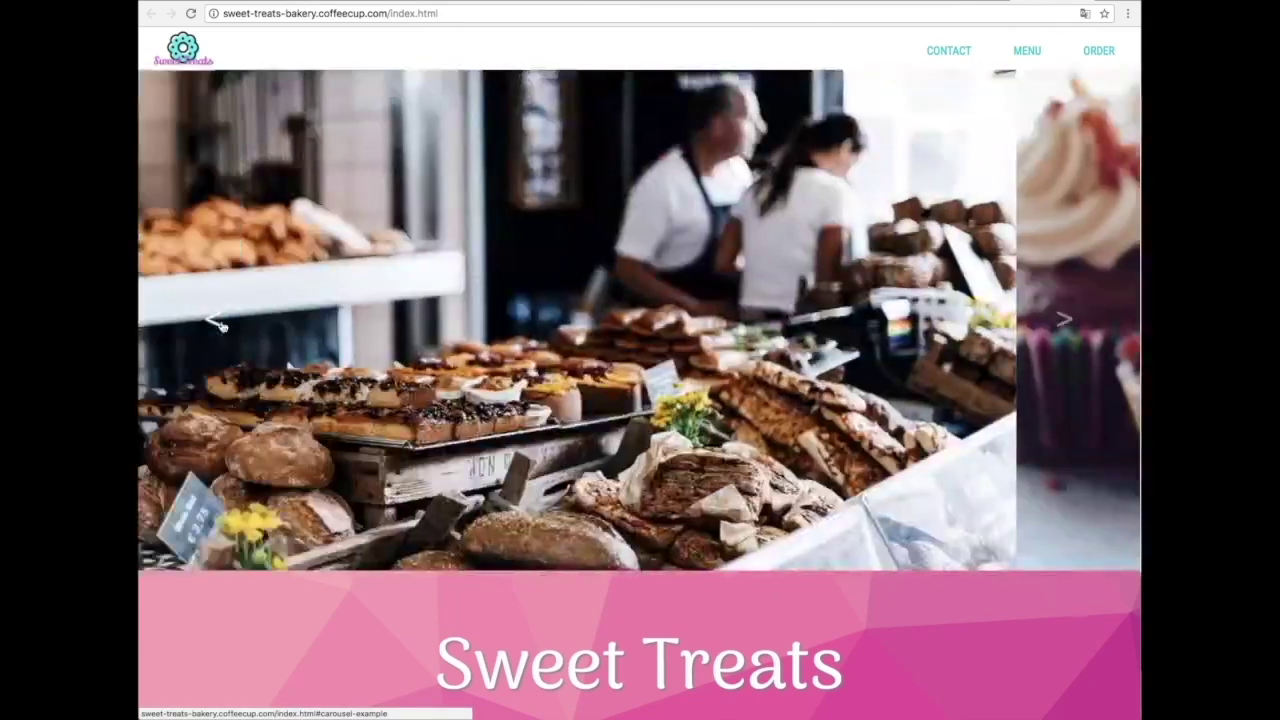
pyautogui.click(216, 322)
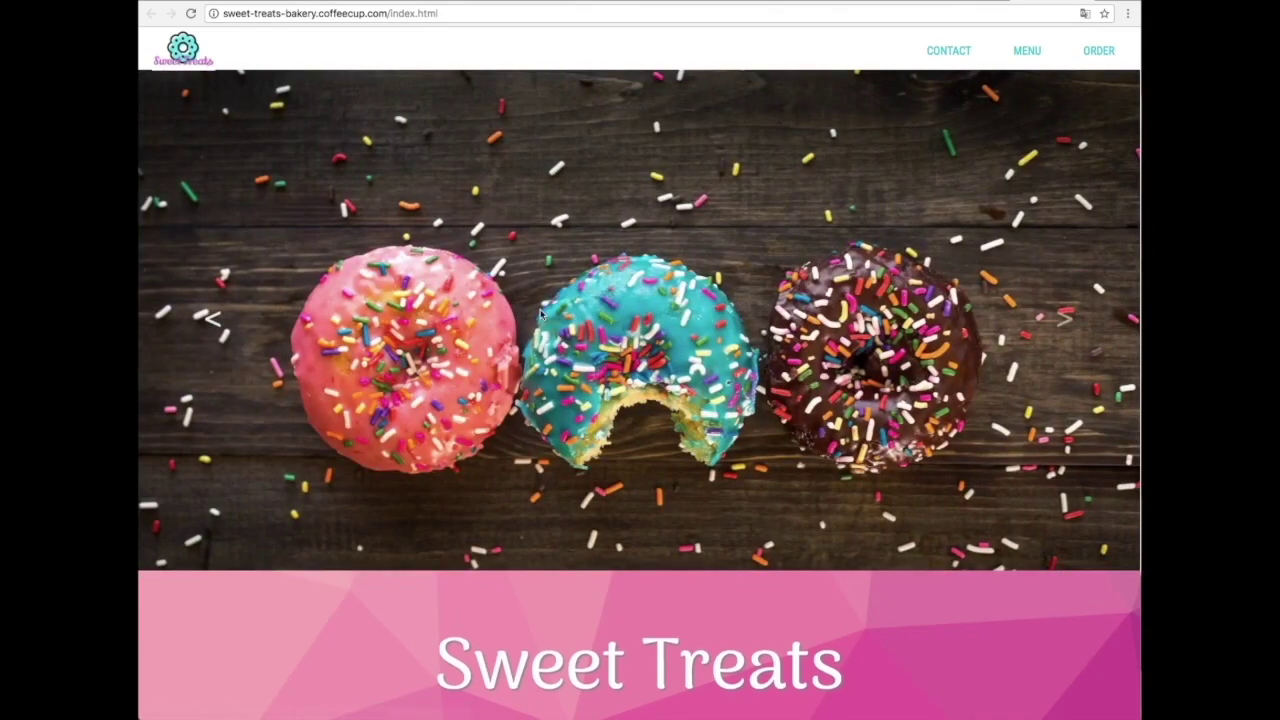